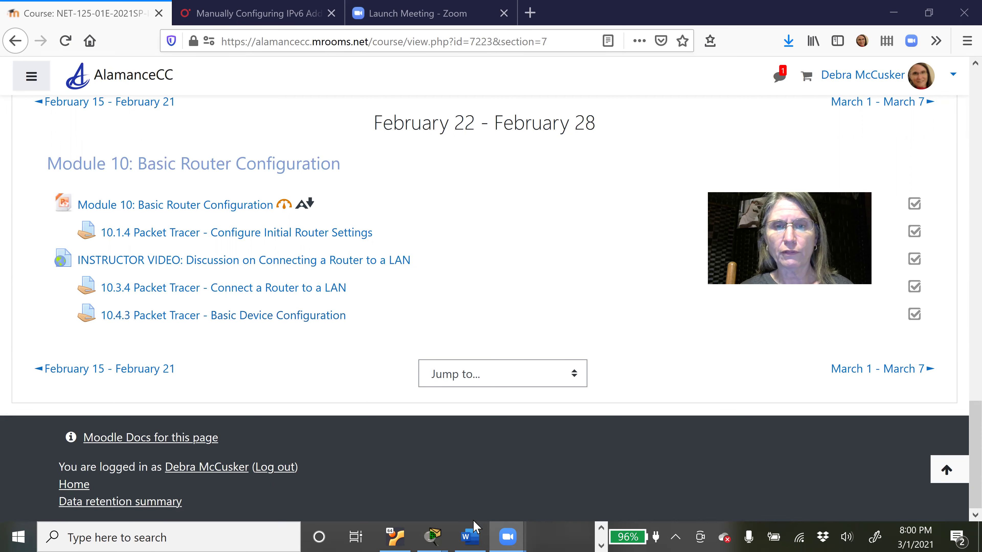
Step: Switch to the Packet Tracer 10.4.3 Basic Device Configuration activity and its instructions
mouse_move(441, 535)
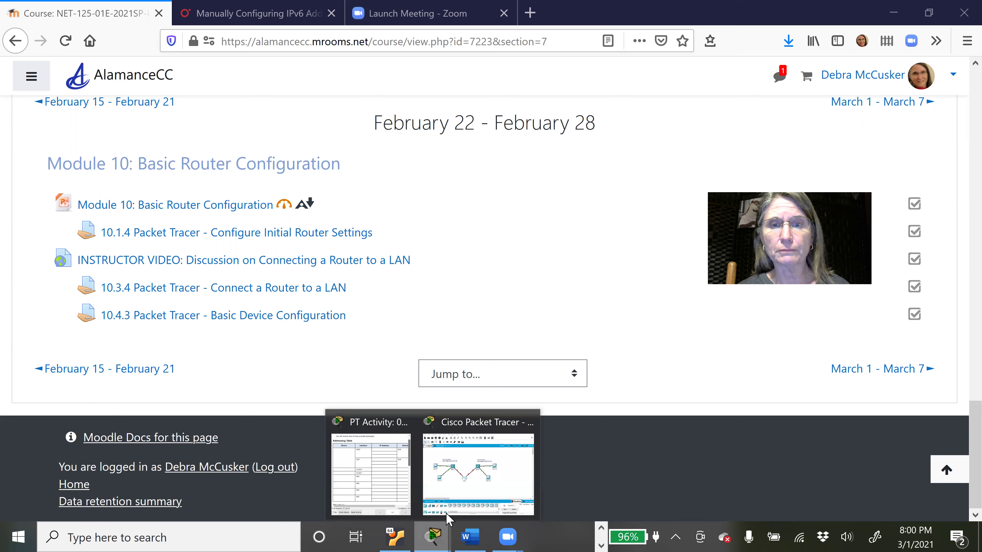
click(455, 492)
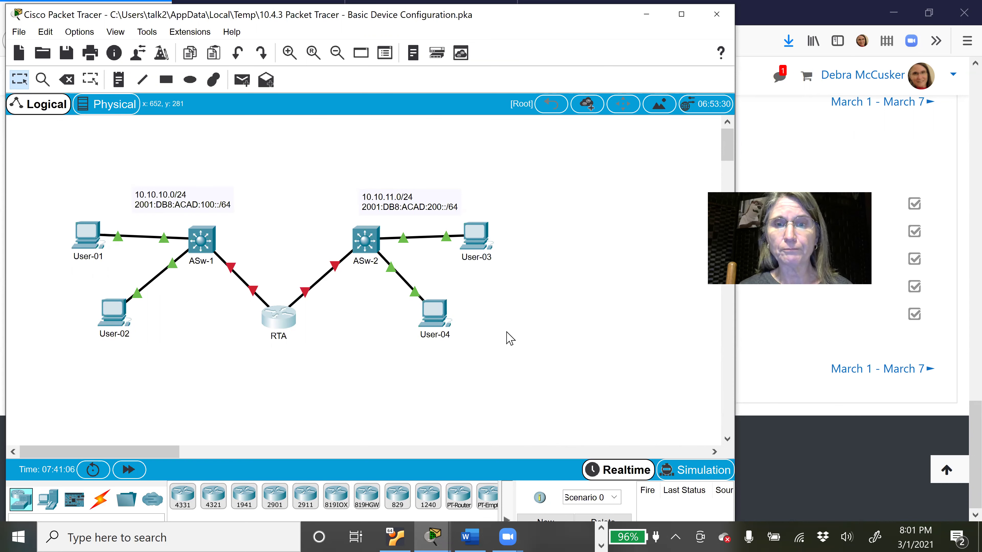
click(432, 536)
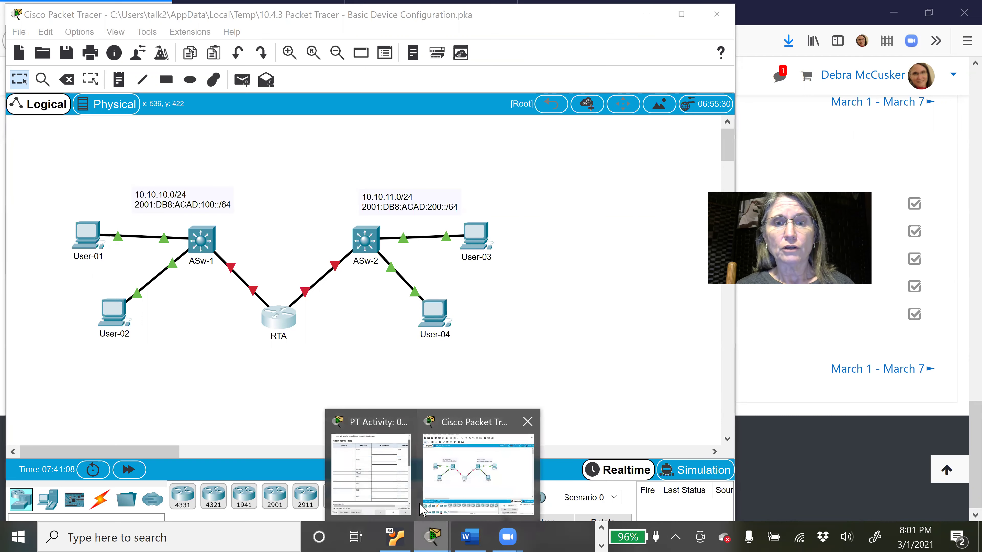
click(384, 482)
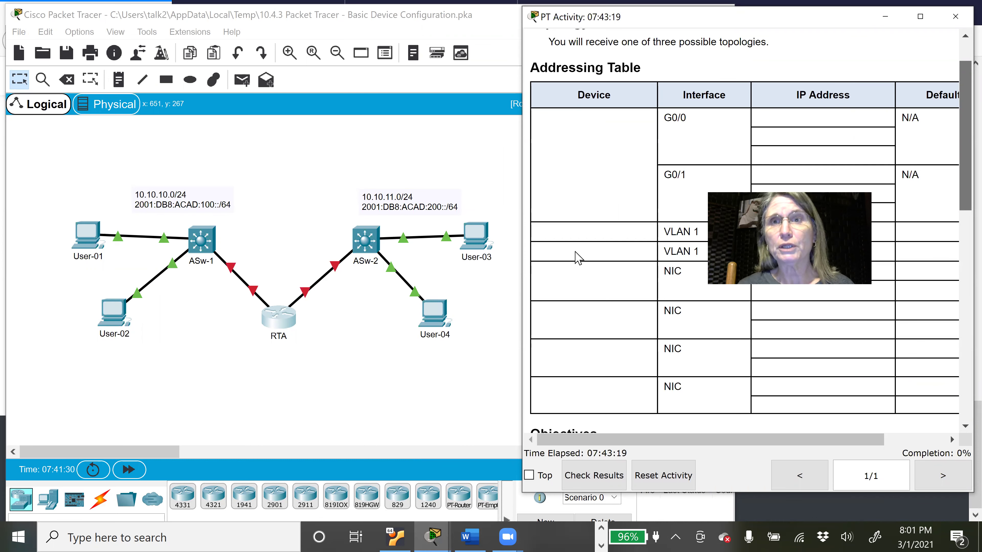
scroll(961, 109, down, 1)
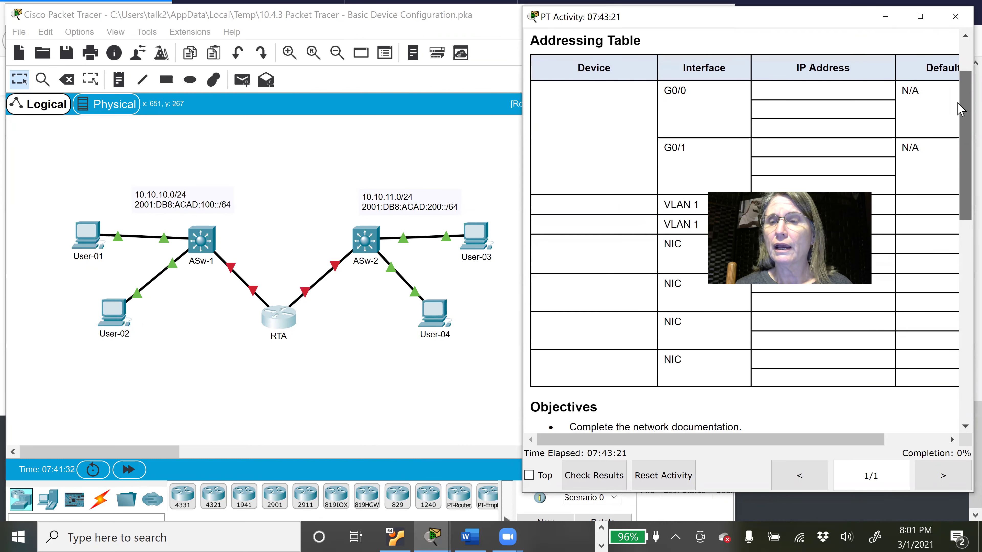
drag(960, 103, 960, 76)
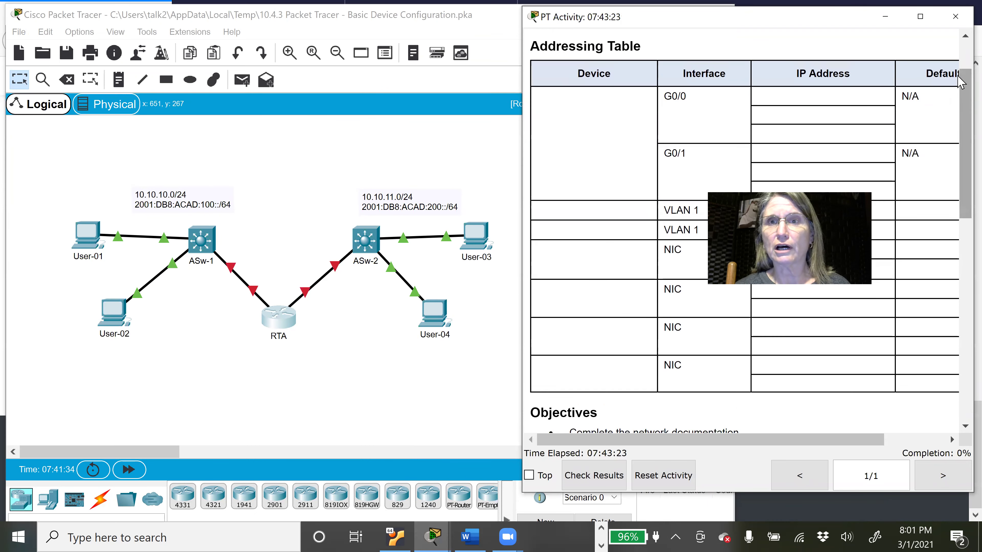
drag(961, 120, 961, 325)
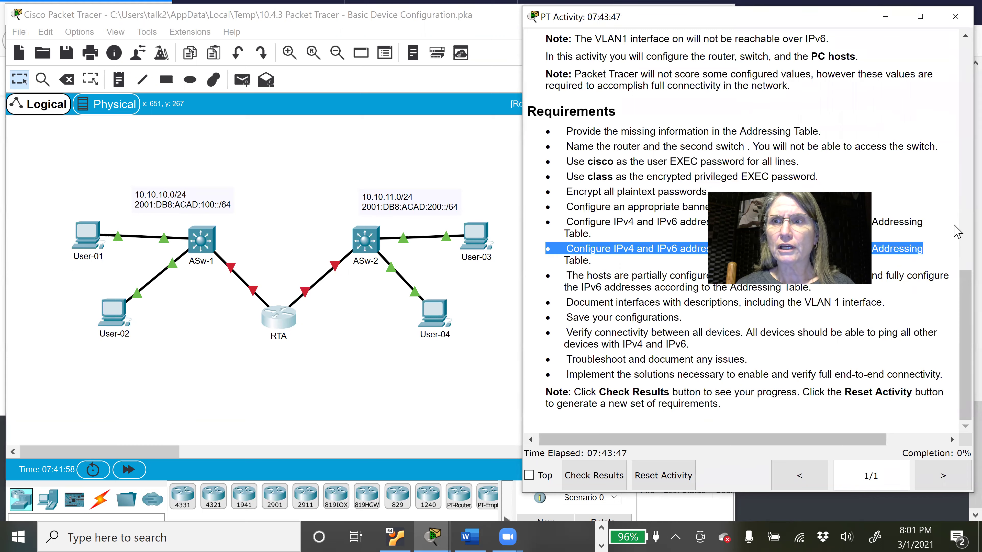
scroll(957, 228, up, 10)
drag(951, 113, 951, 113)
drag(853, 438, 793, 449)
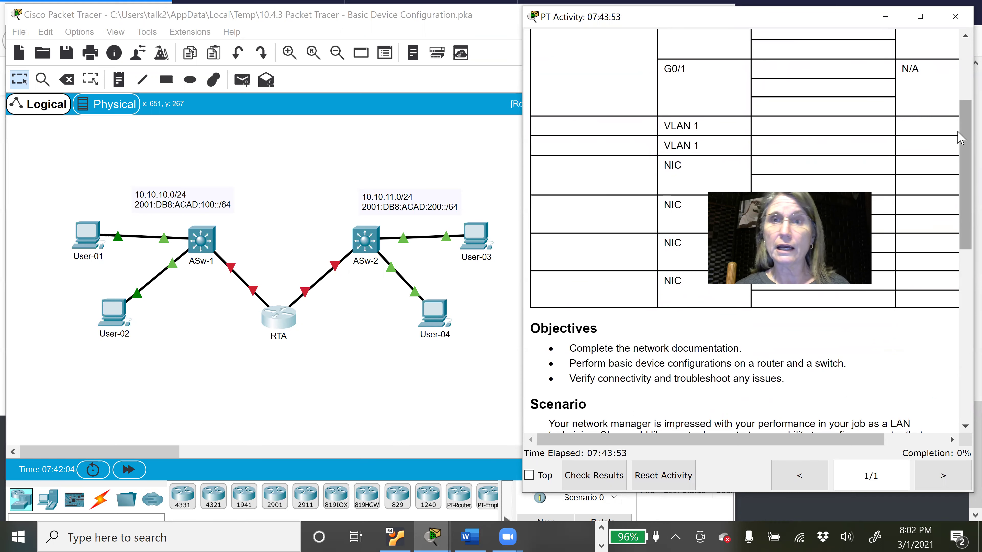
click(887, 27)
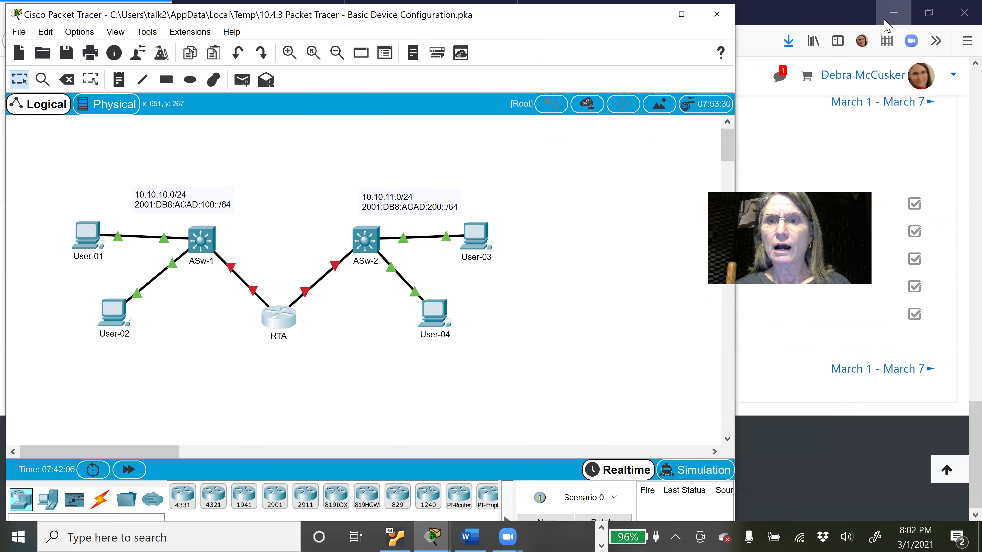
Step: Bring the Word lab document forward and scroll down to its Addressing Table
click(471, 536)
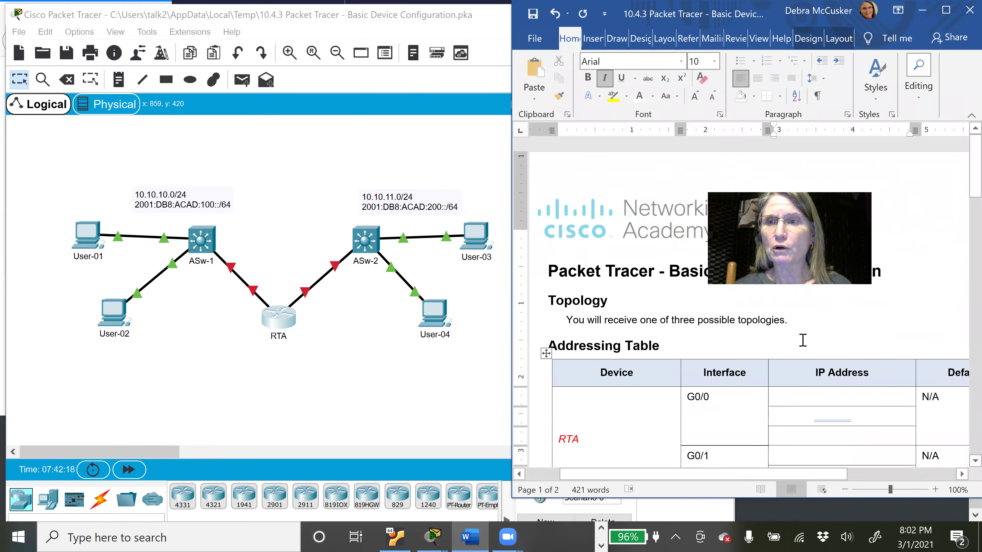
drag(974, 167, 962, 198)
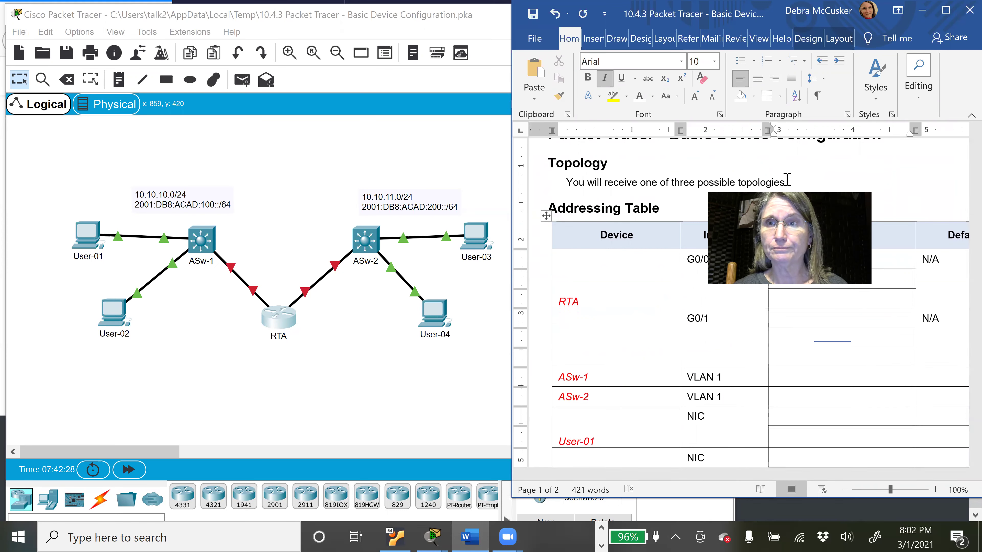
drag(675, 95, 675, 95)
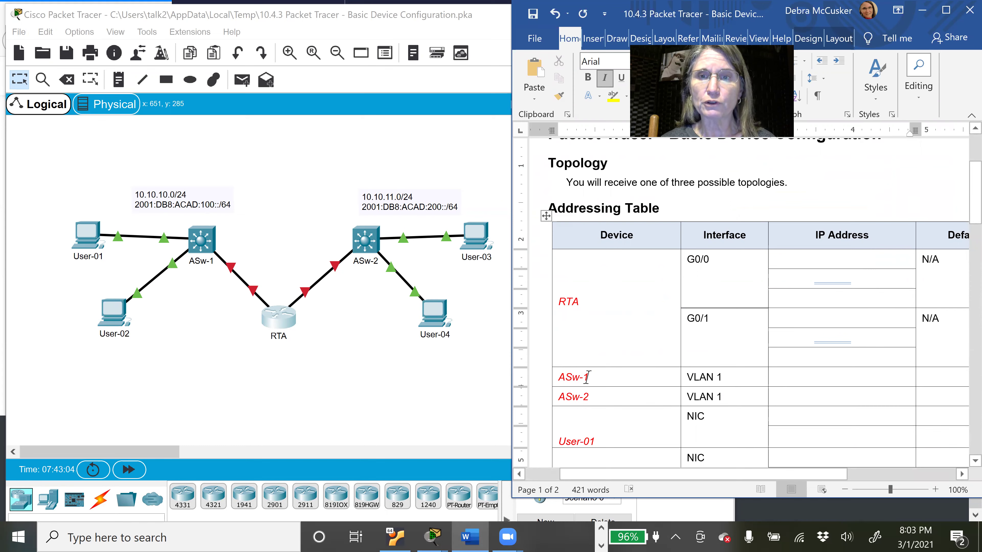
drag(973, 201, 961, 224)
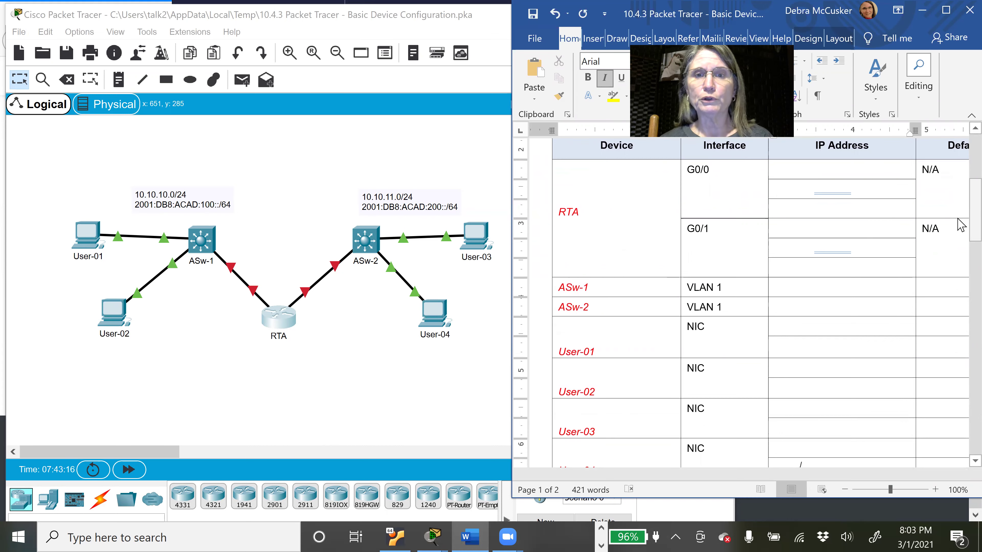
mouse_move(958, 226)
mouse_down()
mouse_move(958, 254)
mouse_move(958, 223)
mouse_up()
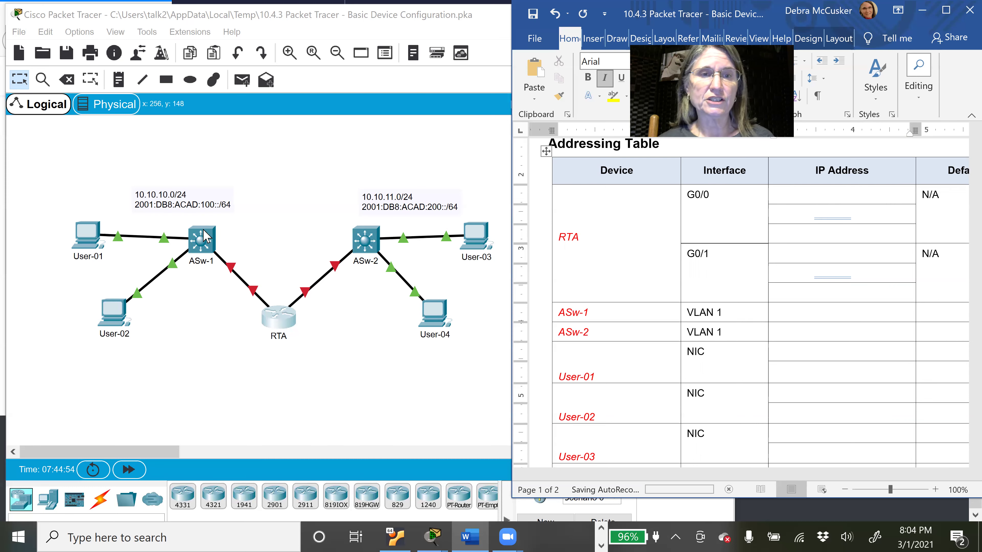
Step: Check User-01's IP configuration (10.10.10.101, 255.255.255.0) and close its window
click(89, 242)
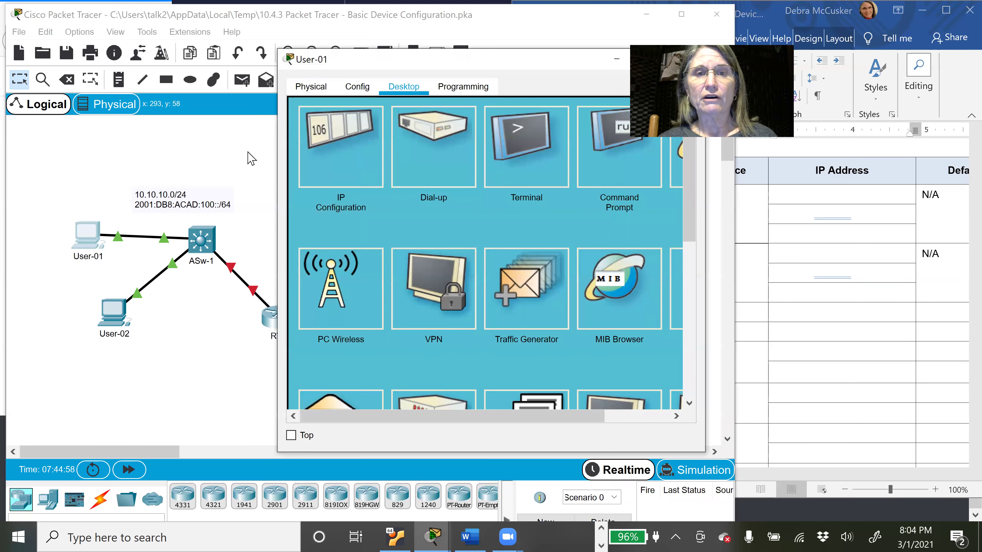
click(335, 148)
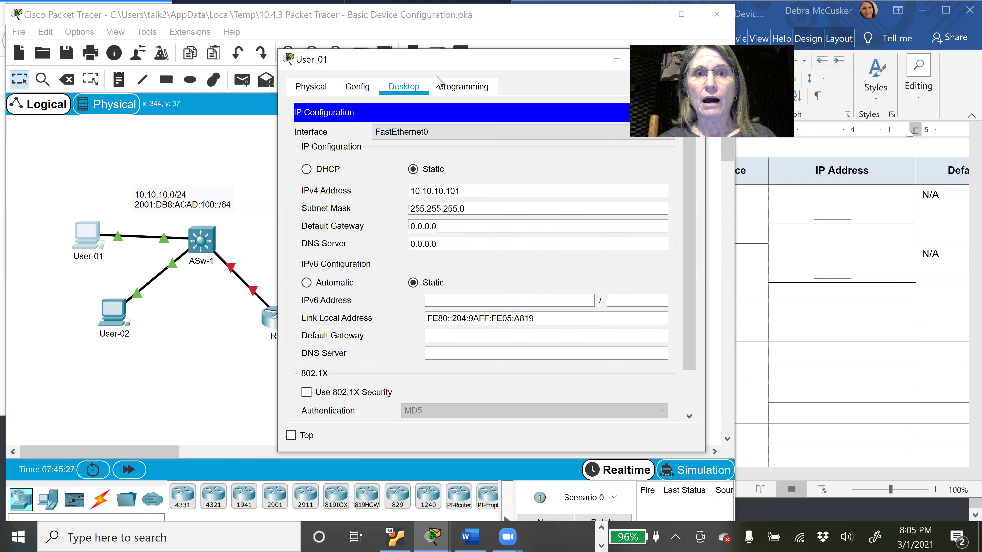
drag(349, 67, 287, 95)
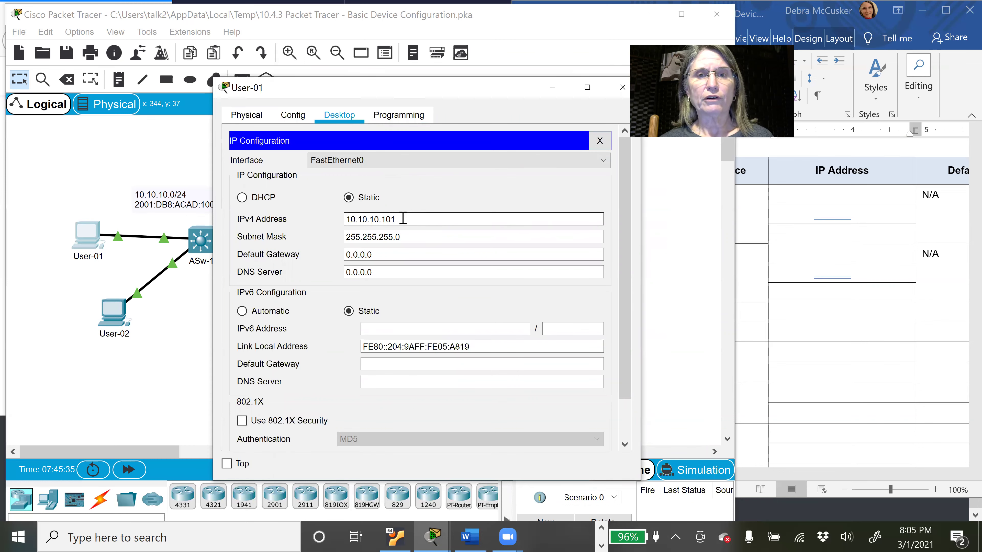
drag(403, 218, 340, 221)
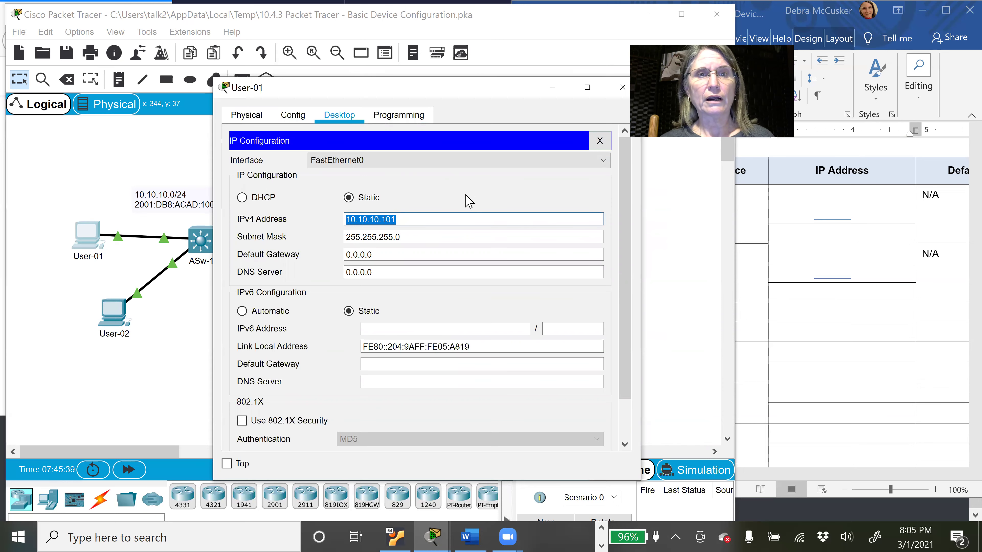
click(624, 86)
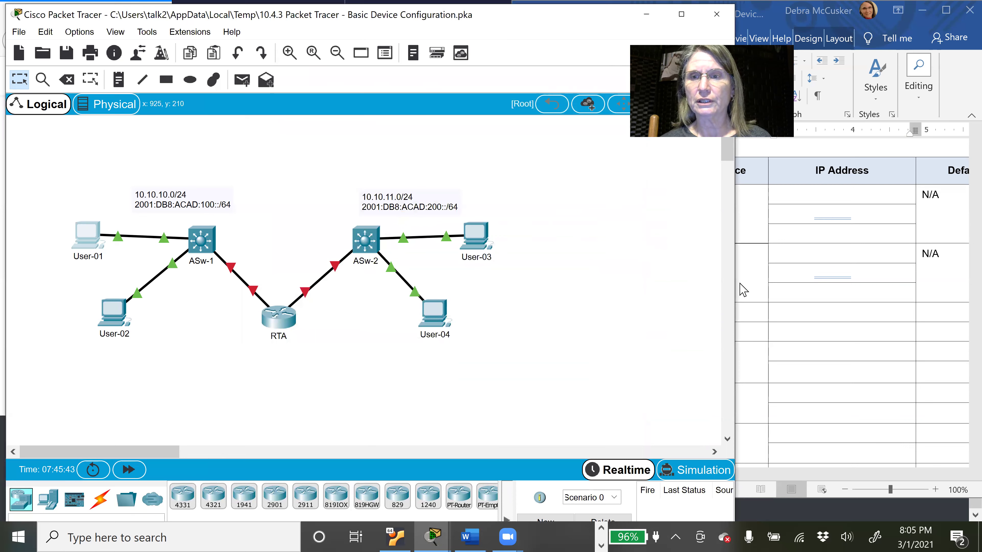
Step: Colour User-01's 10.10.10.101 and User-02's 10.10.10.102 addresses red in the Word table
click(740, 283)
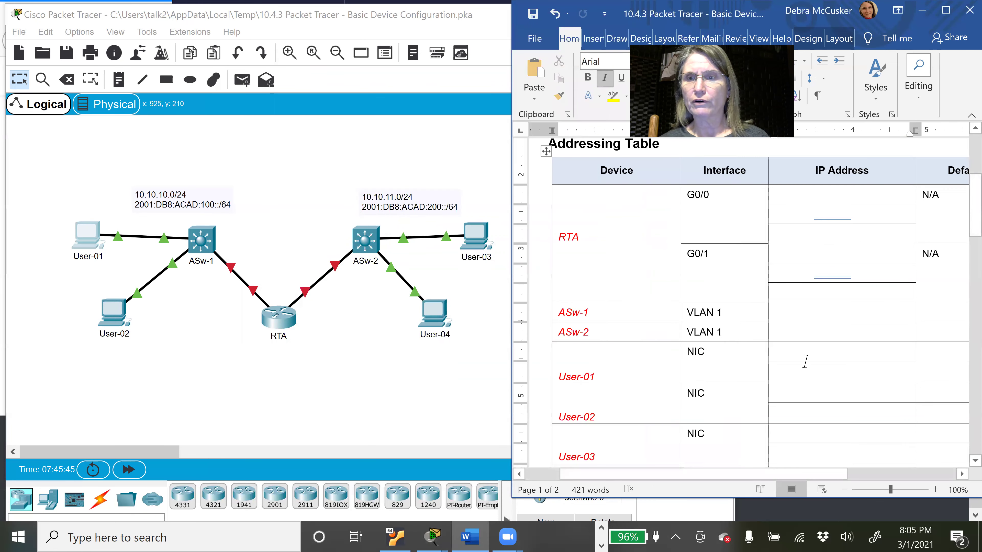
click(824, 350)
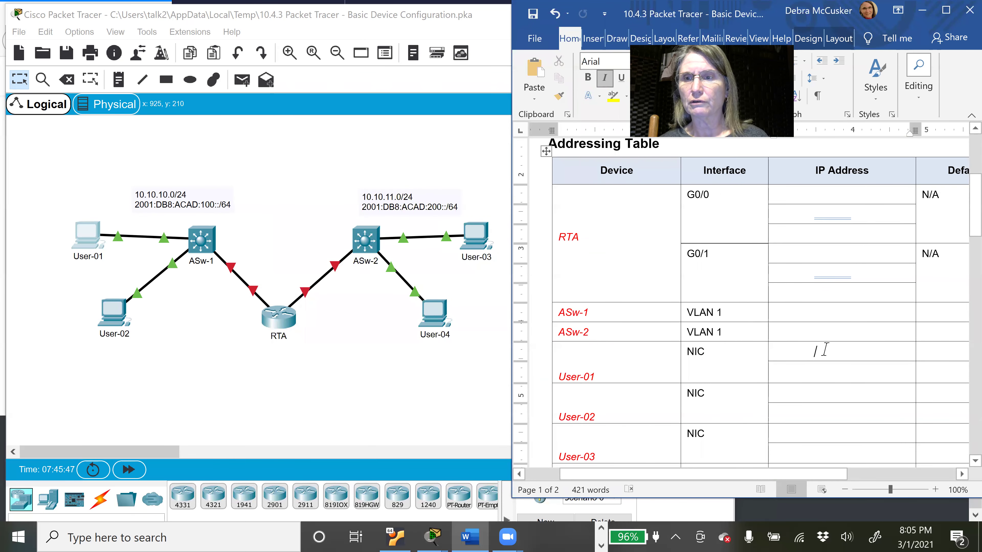
drag(837, 350, 770, 356)
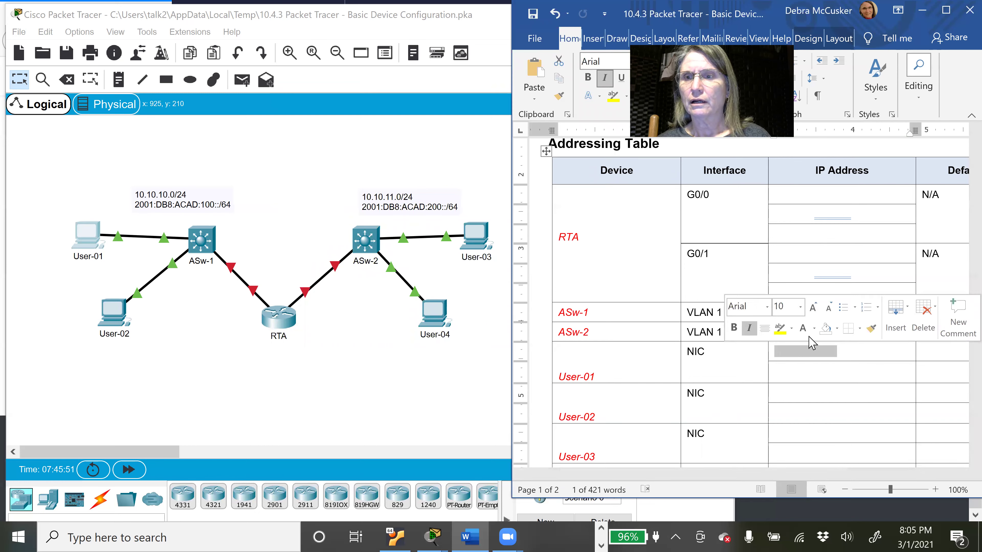
click(814, 329)
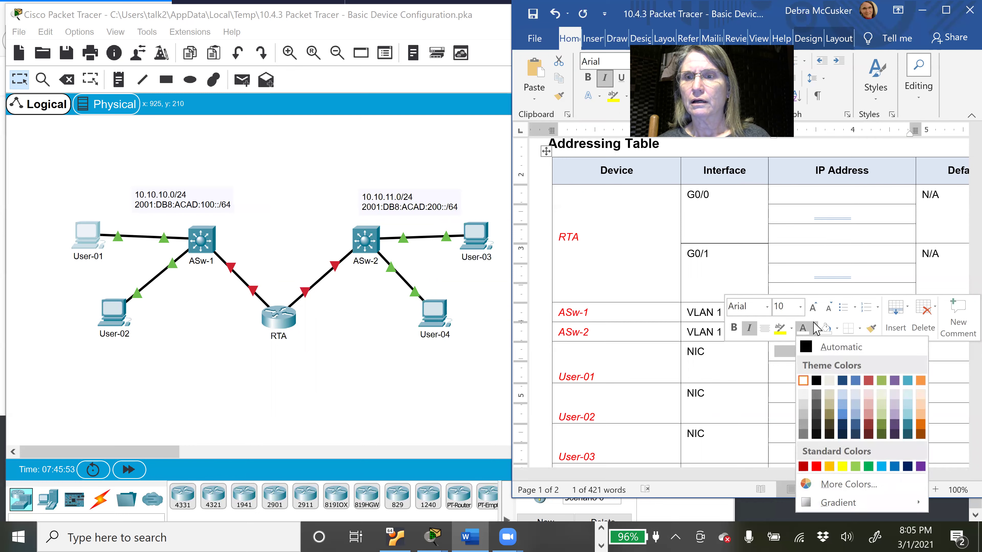
click(816, 467)
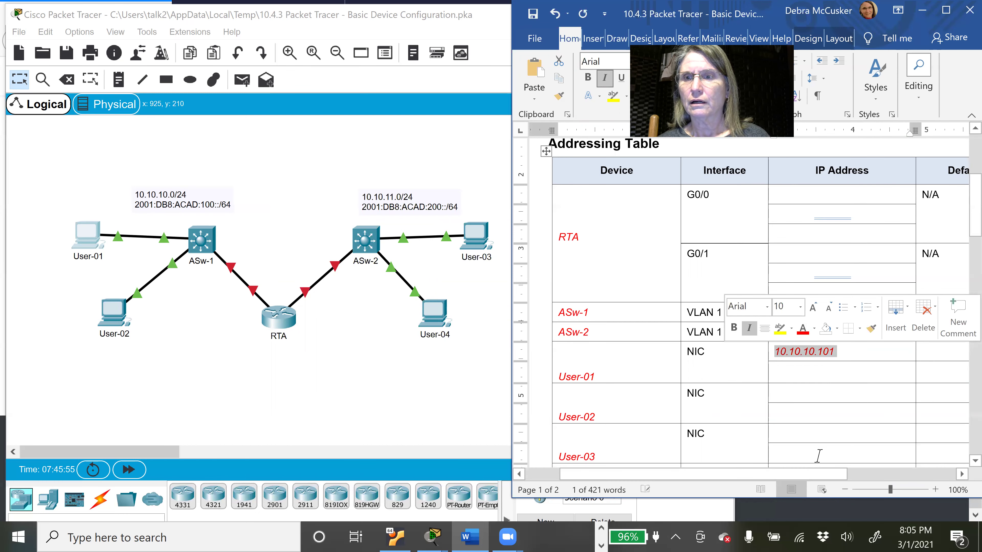
click(819, 456)
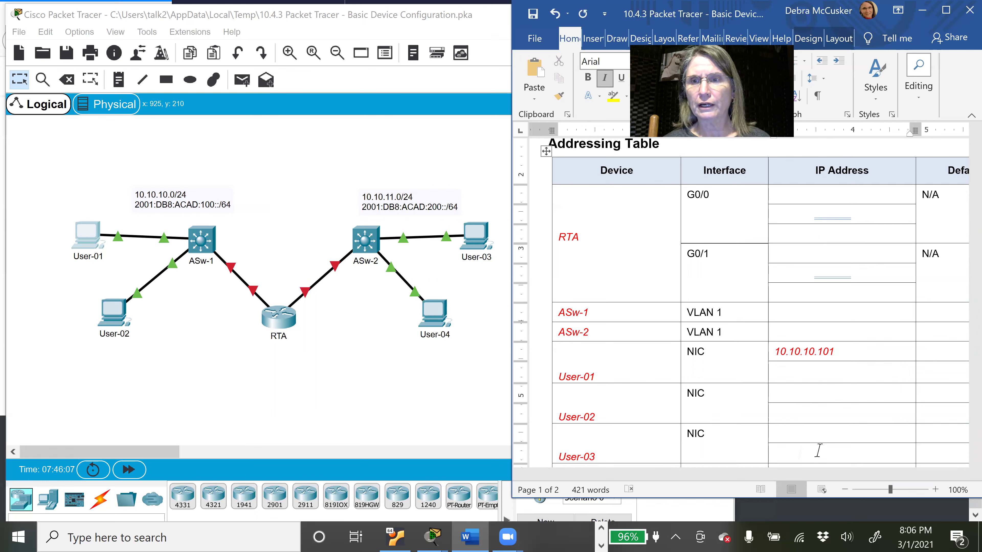
click(833, 395)
drag(837, 395, 772, 395)
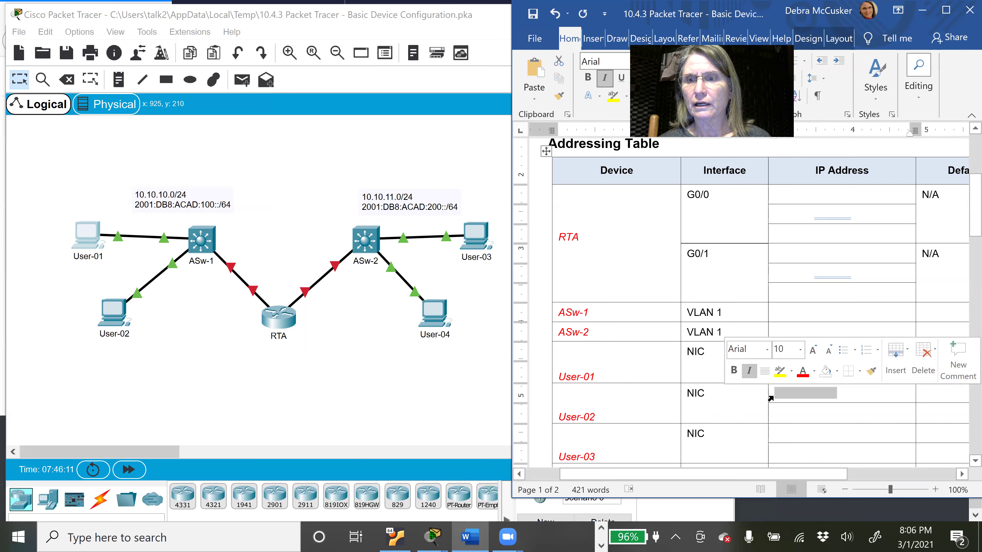
click(804, 373)
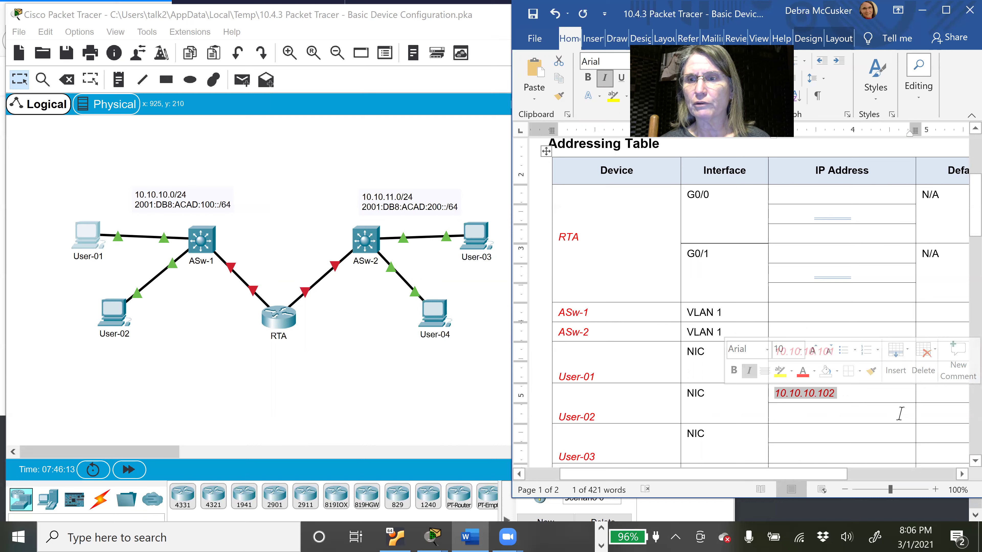
click(800, 413)
Step: Reveal User-03's 10.10.11.101 /24 and User-04's 10.10.10.102 in red, then return to Packet Tracer
drag(975, 232, 959, 254)
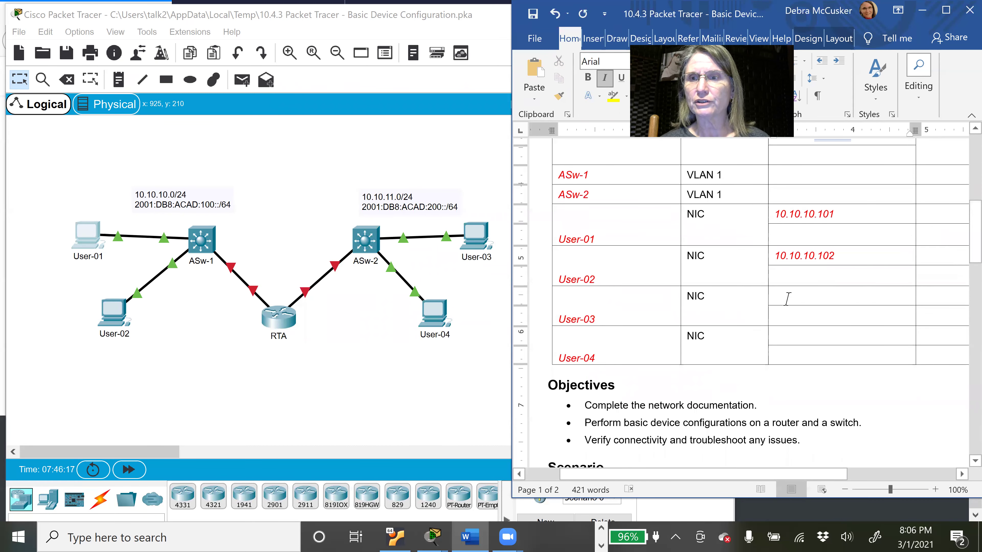
drag(842, 296, 763, 298)
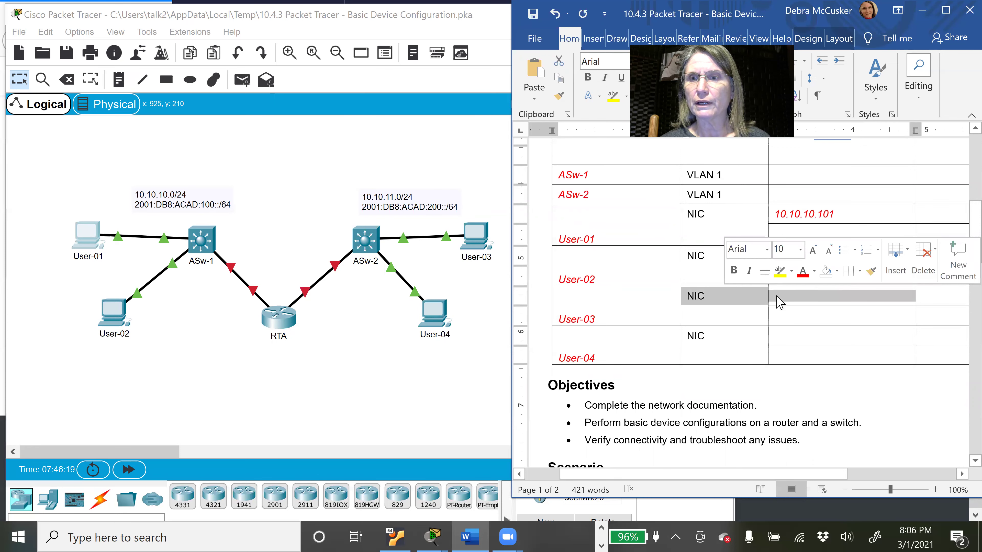
click(803, 279)
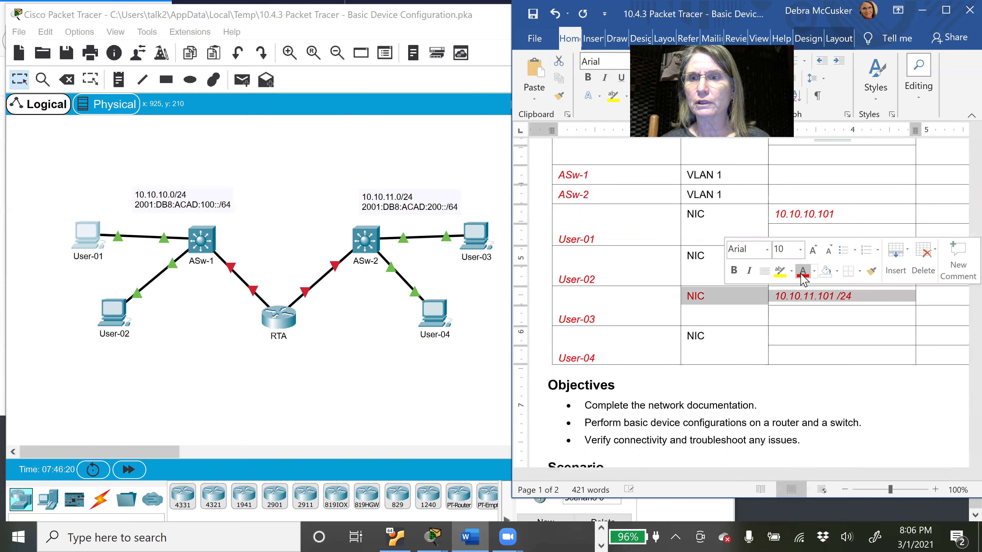
click(804, 336)
drag(821, 340, 789, 341)
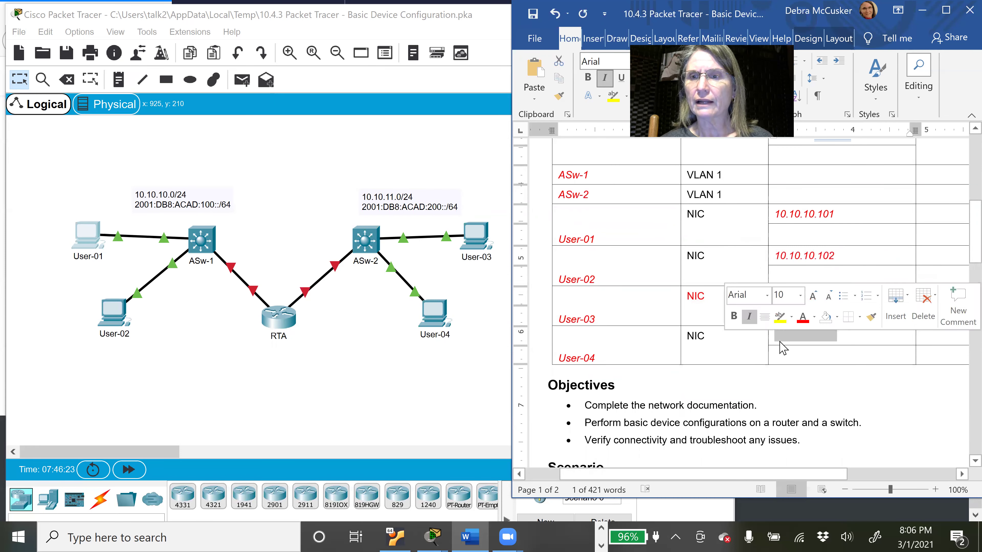
click(803, 320)
click(799, 353)
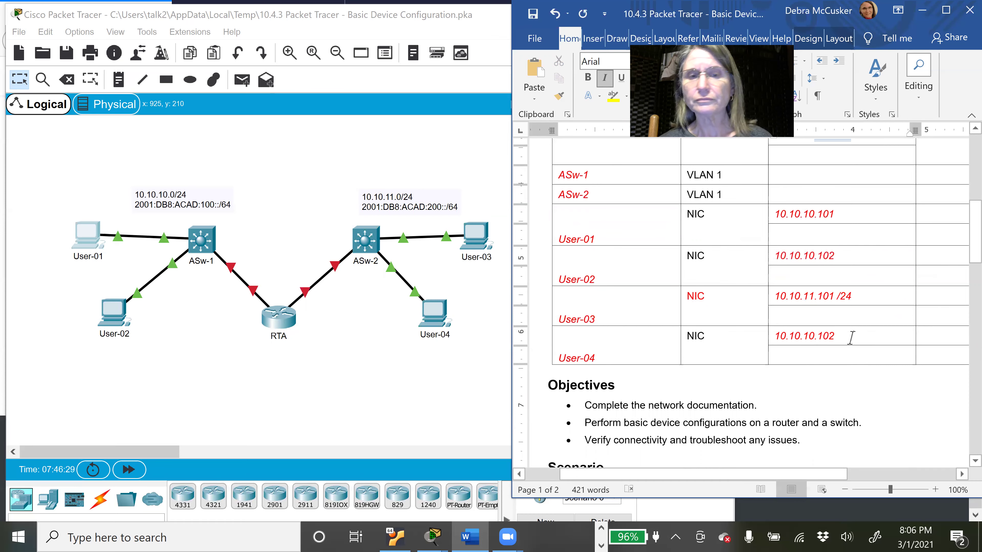
click(444, 320)
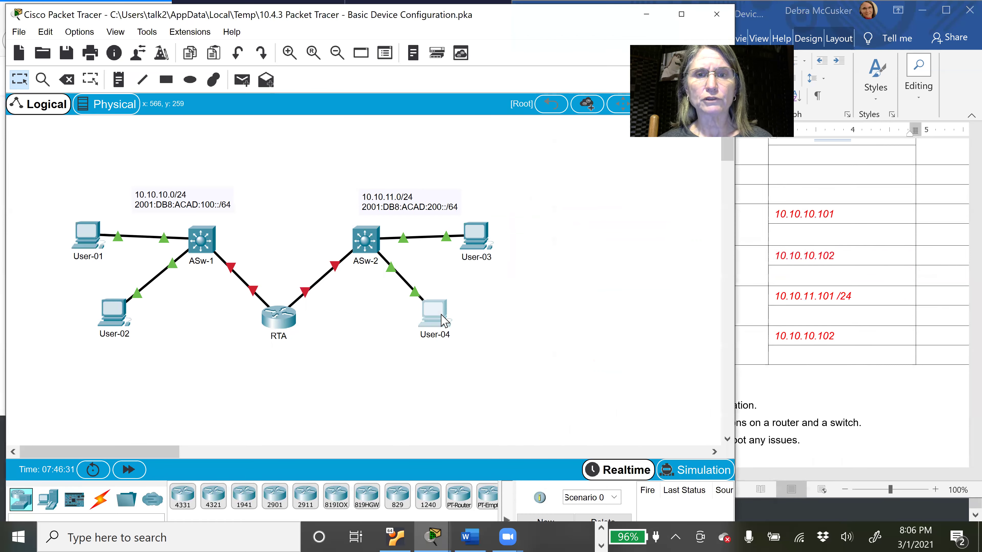
click(444, 320)
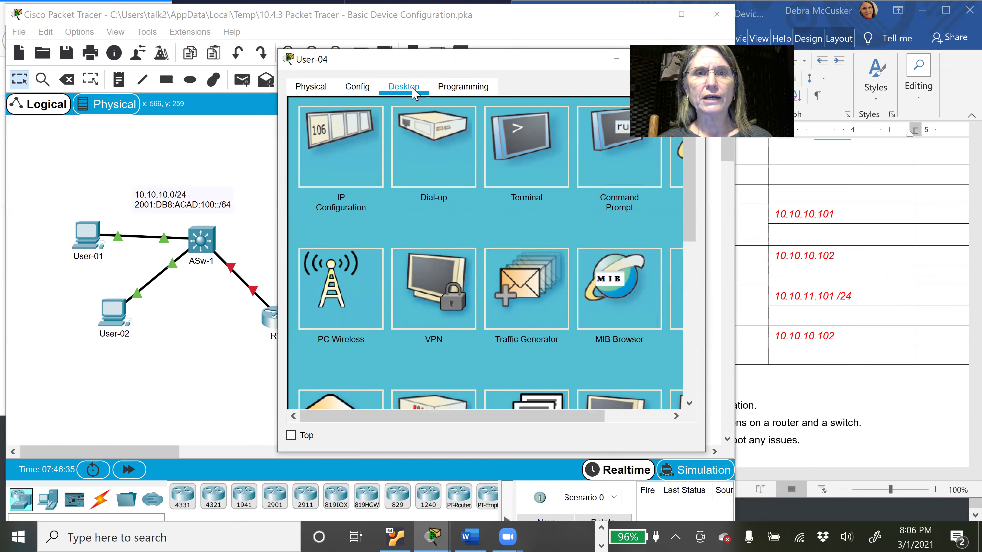
click(348, 182)
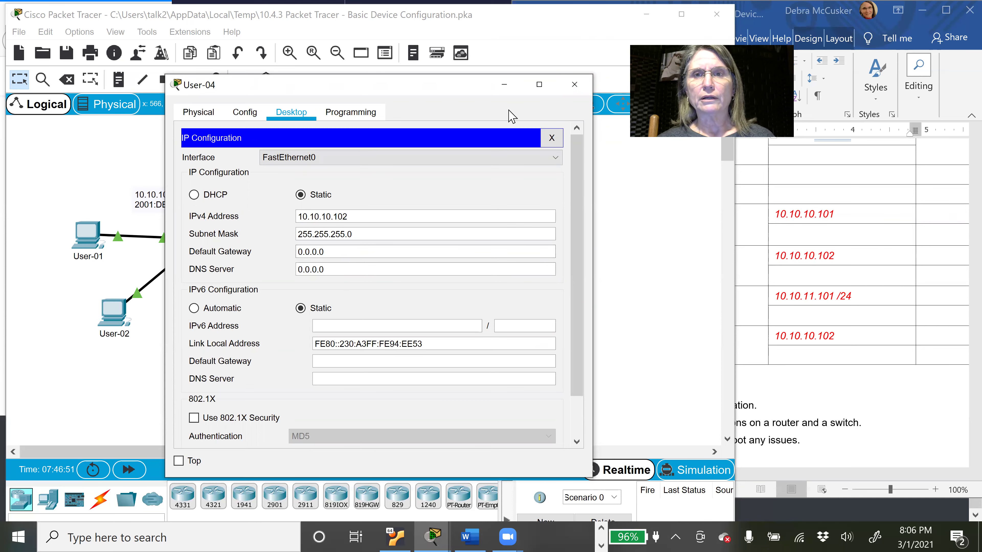
click(574, 86)
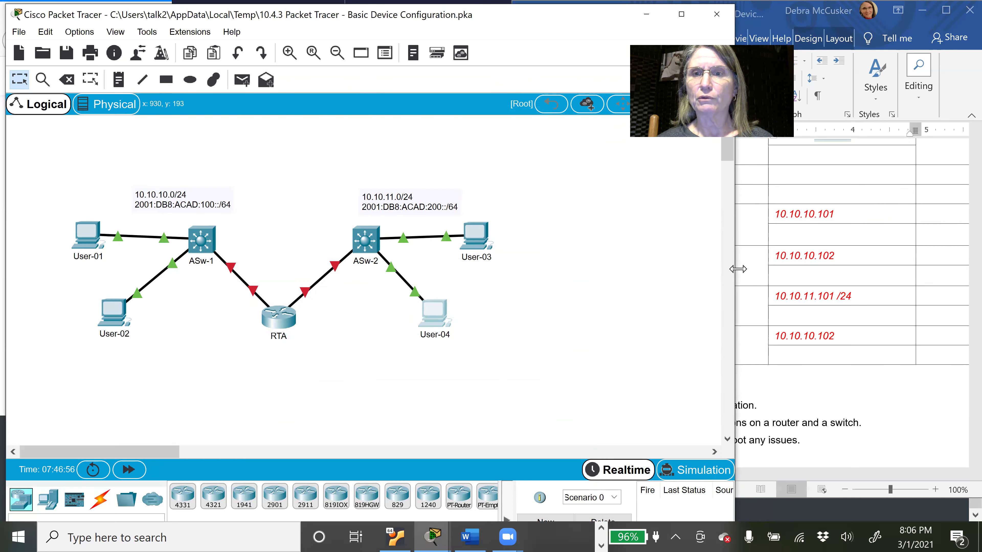
Step: Narrow the Packet Tracer window and scroll the Word table back to RTA's rows
drag(738, 269, 605, 276)
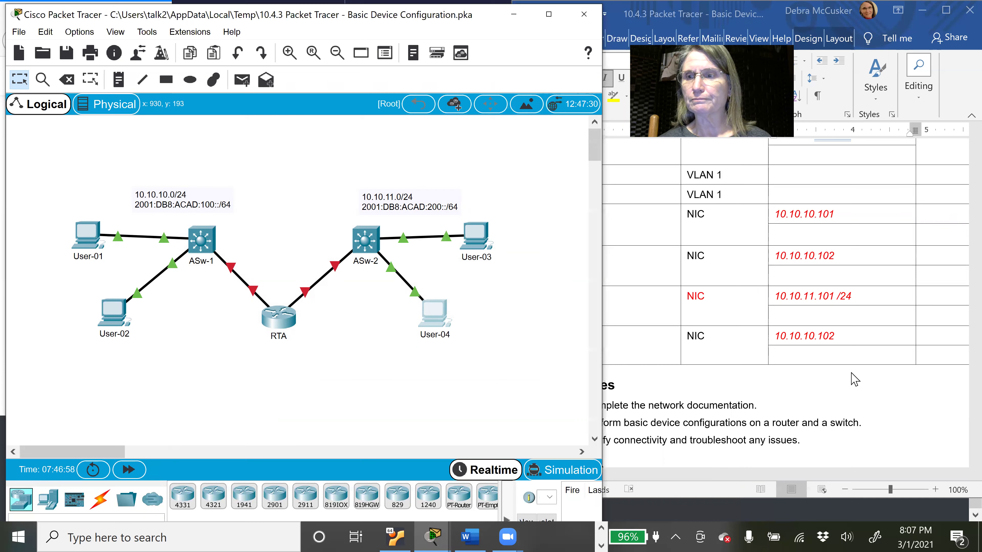
click(880, 347)
drag(975, 241, 955, 214)
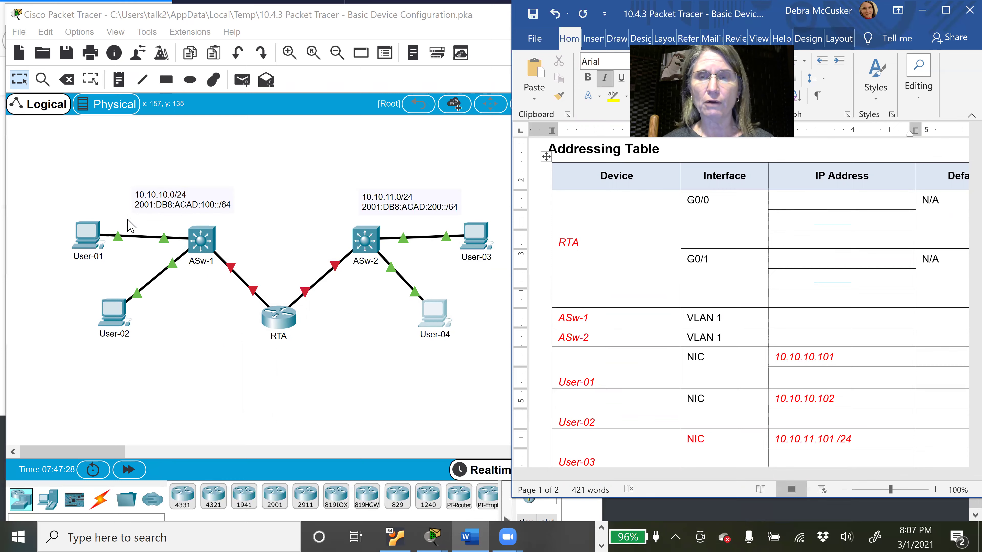
Step: Reveal RTA G0/0's address 10.10.10.1 /24 in red and copy 10.10.10.1
drag(814, 208, 767, 204)
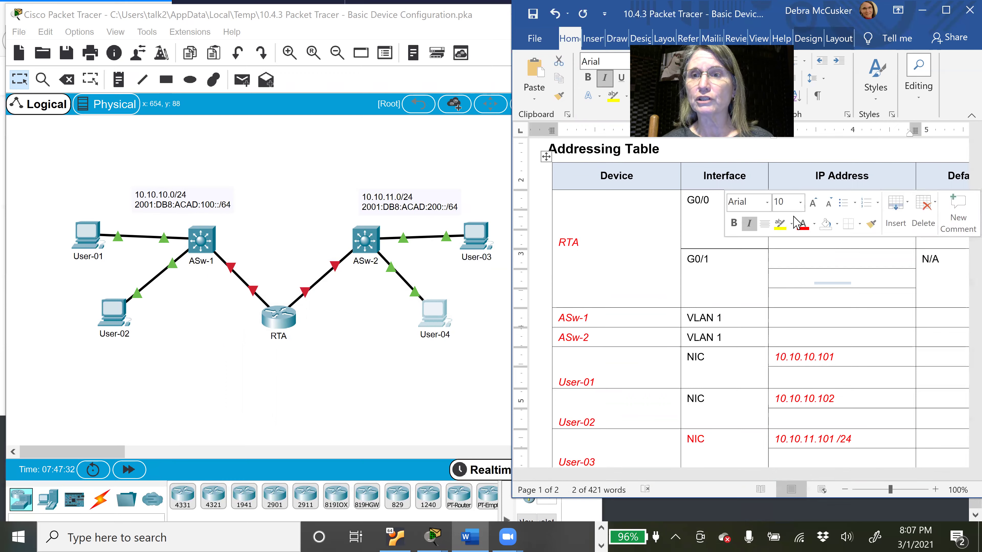
click(811, 251)
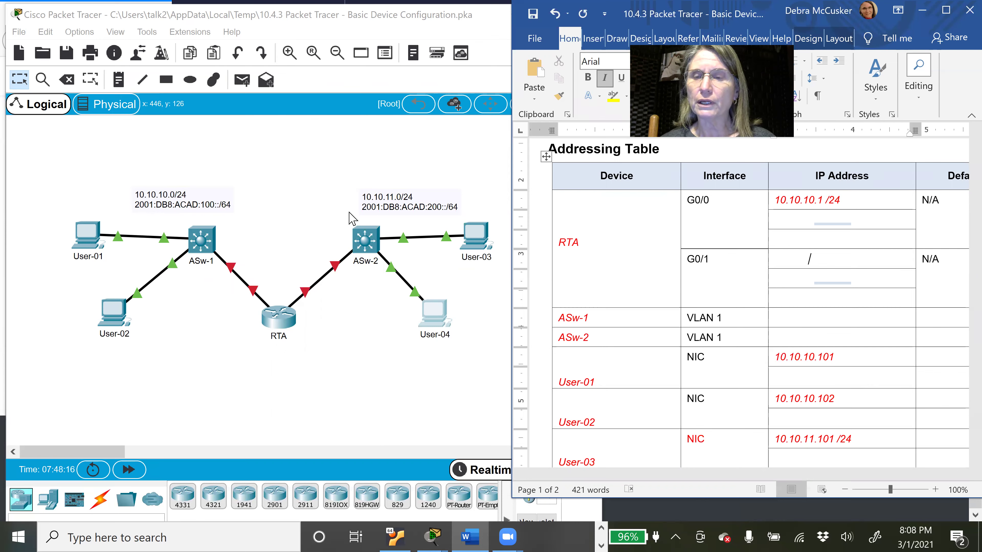
drag(825, 200, 777, 200)
key(ctrl+c)
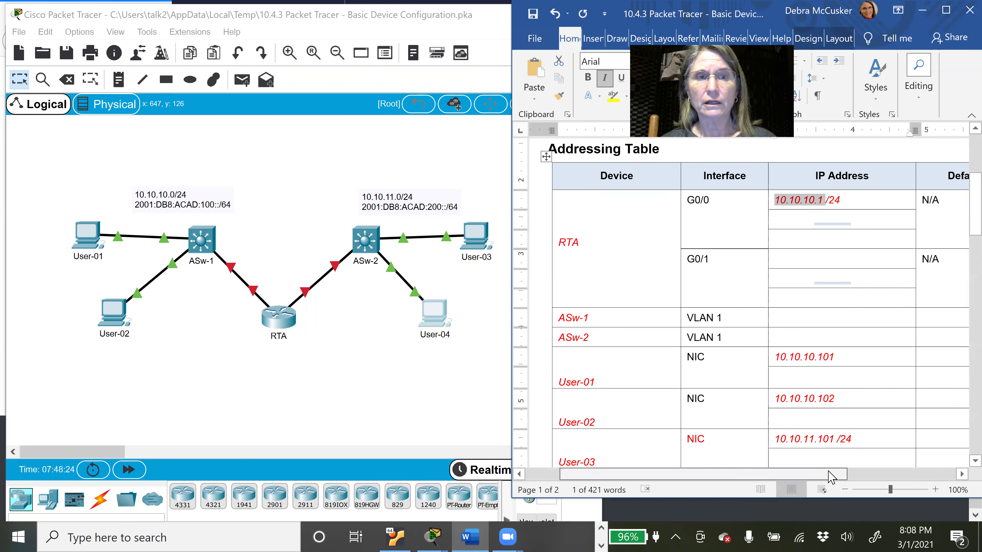
drag(829, 475, 920, 475)
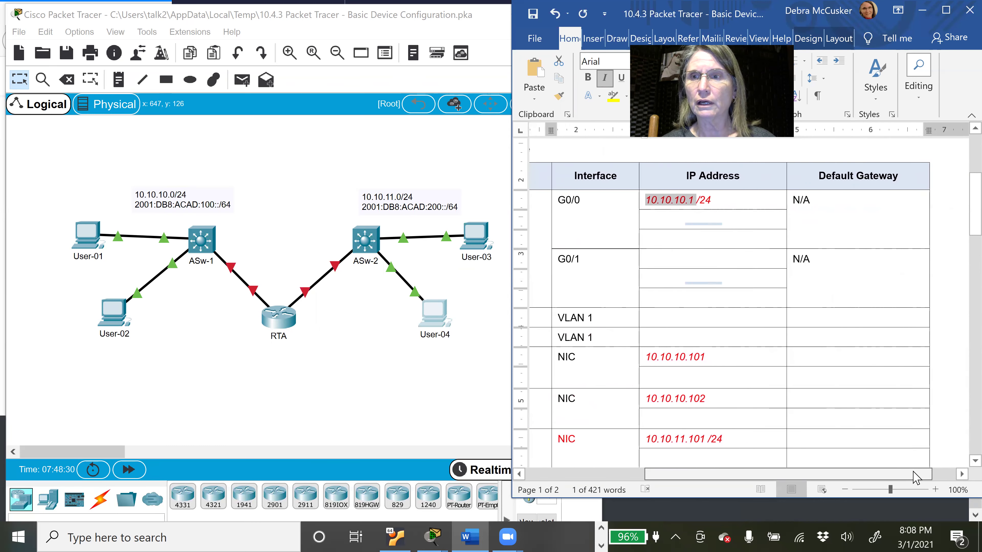
click(840, 359)
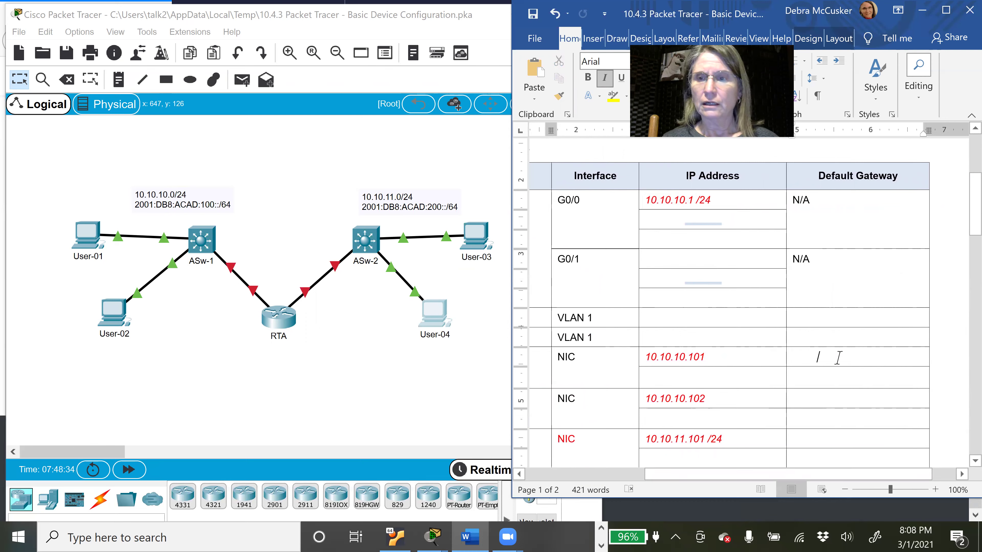
Step: Paste 10.10.10.1 into User-01's and User-02's Default Gateway cells
key(ctrl+v)
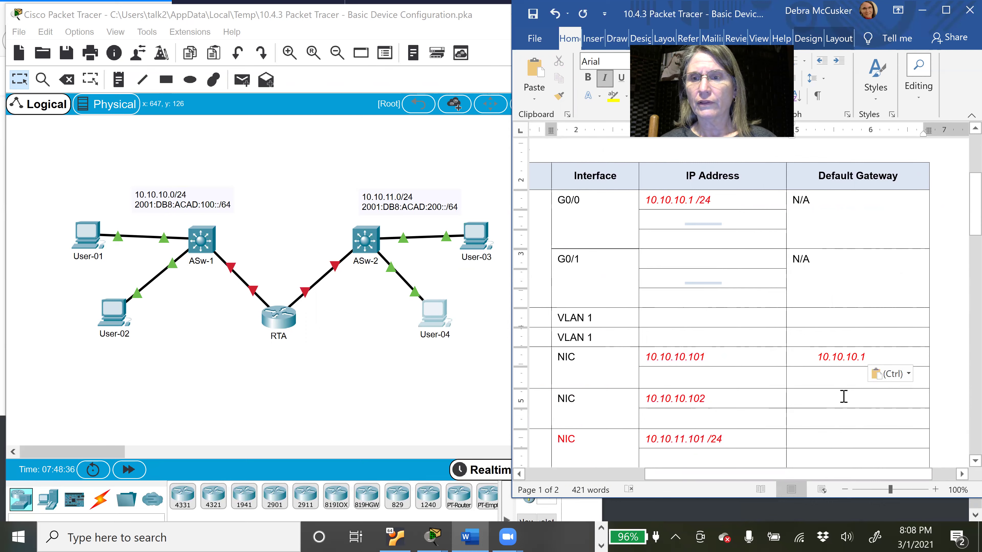
click(844, 399)
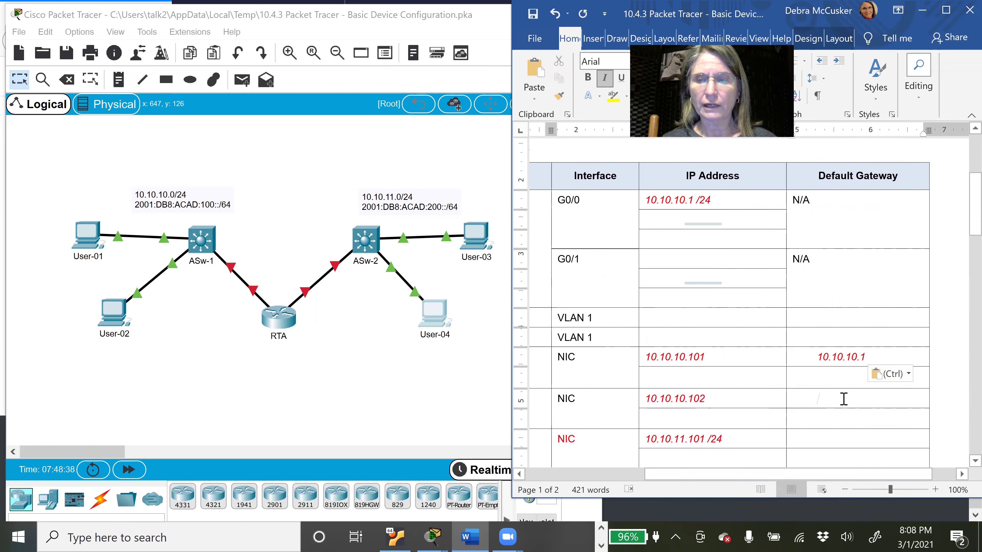
key(ctrl+v)
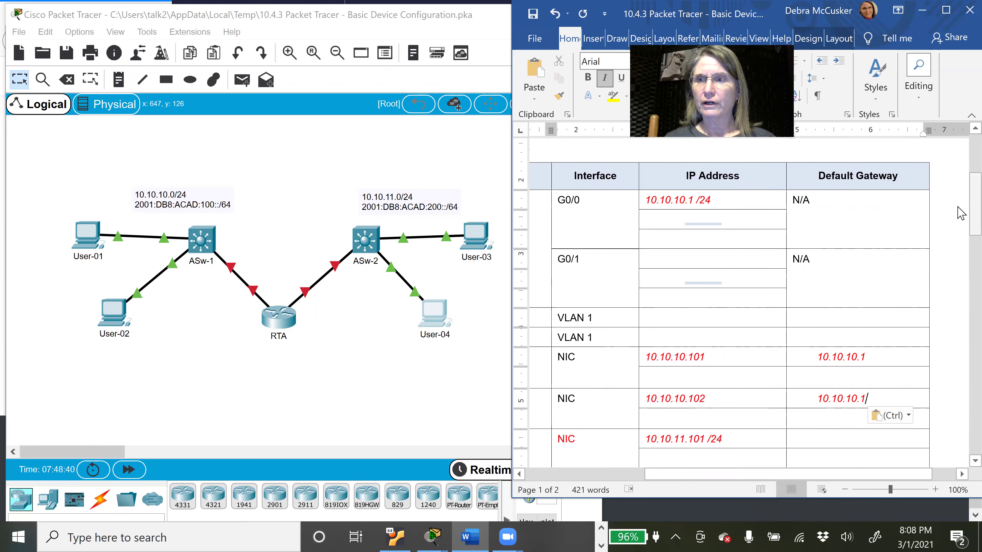
Step: Scroll the table and select the hidden text in RTA's G0/1 address cell
drag(971, 195, 959, 202)
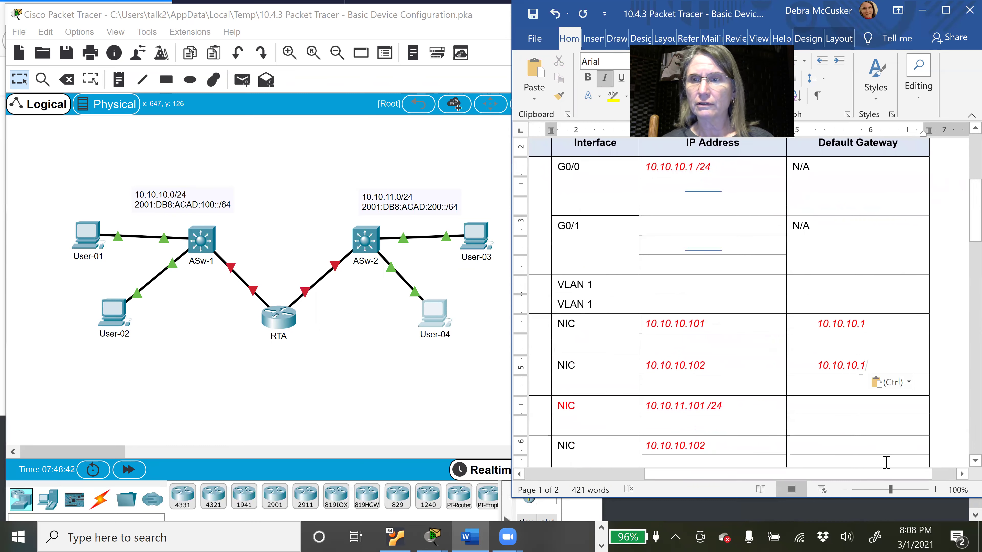
drag(773, 480, 681, 483)
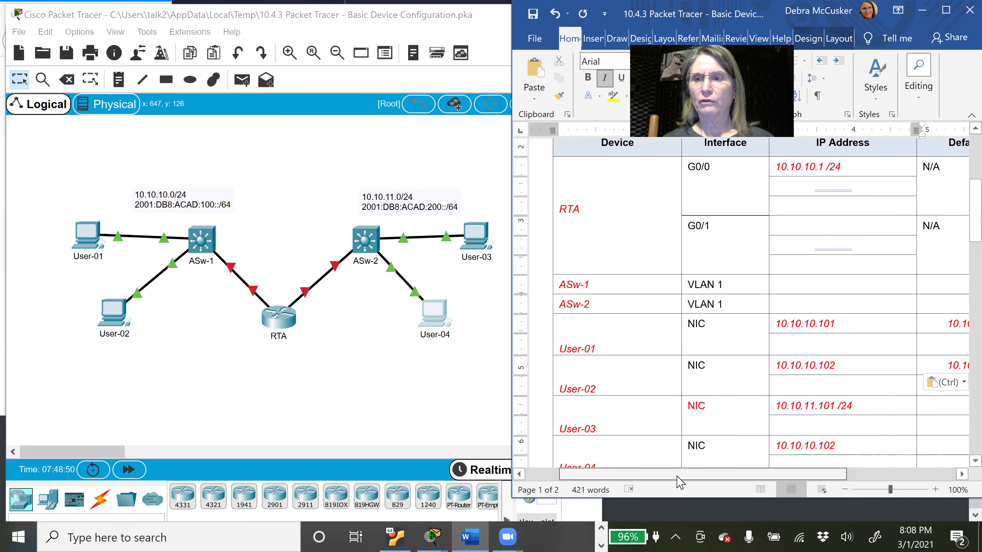
drag(681, 483, 742, 480)
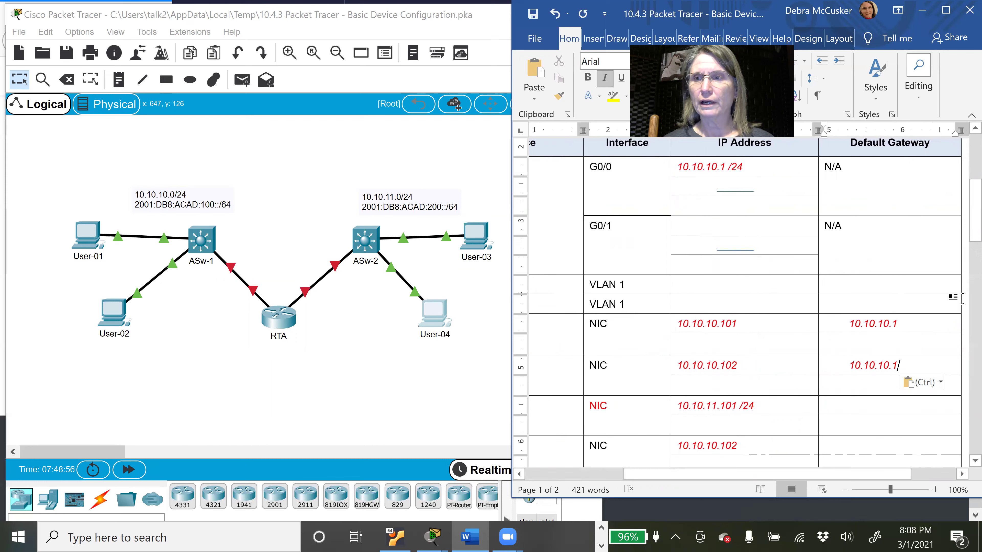
drag(966, 212, 960, 186)
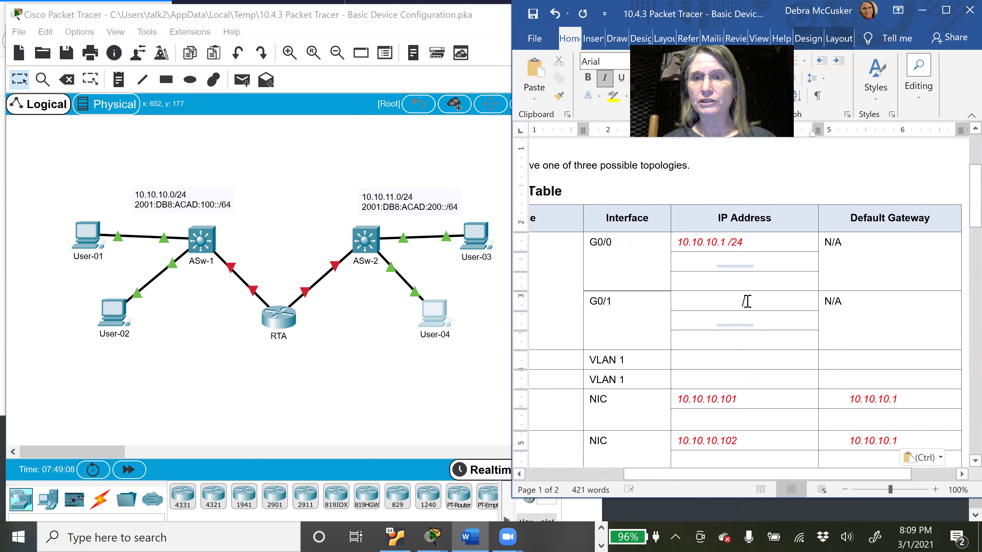
drag(747, 302, 675, 301)
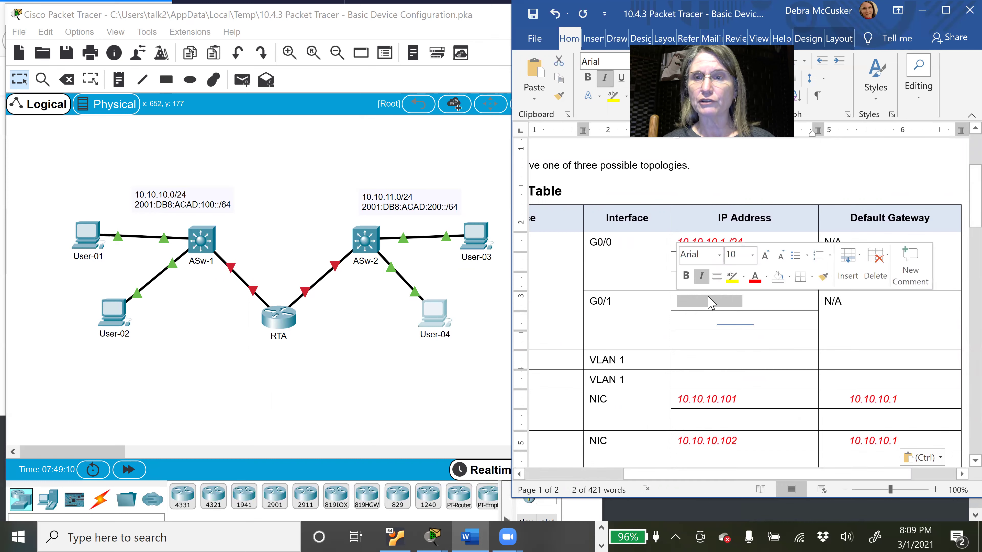
Step: Reveal RTA G0/1's address 10.10.11.1 /24 in red and copy 10.10.11.1
click(757, 277)
click(759, 323)
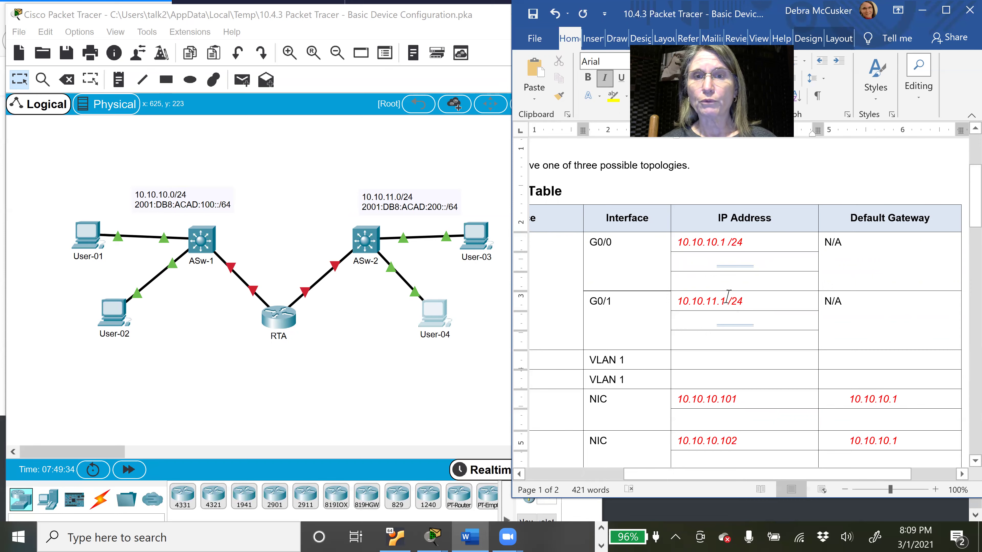
drag(728, 301, 682, 306)
key(ctrl+c)
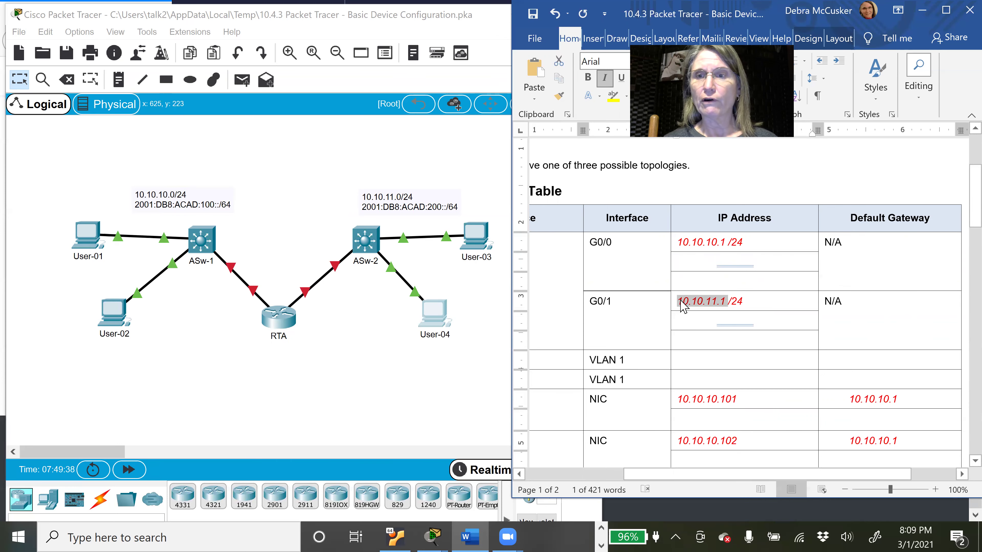
drag(975, 196, 975, 240)
click(902, 258)
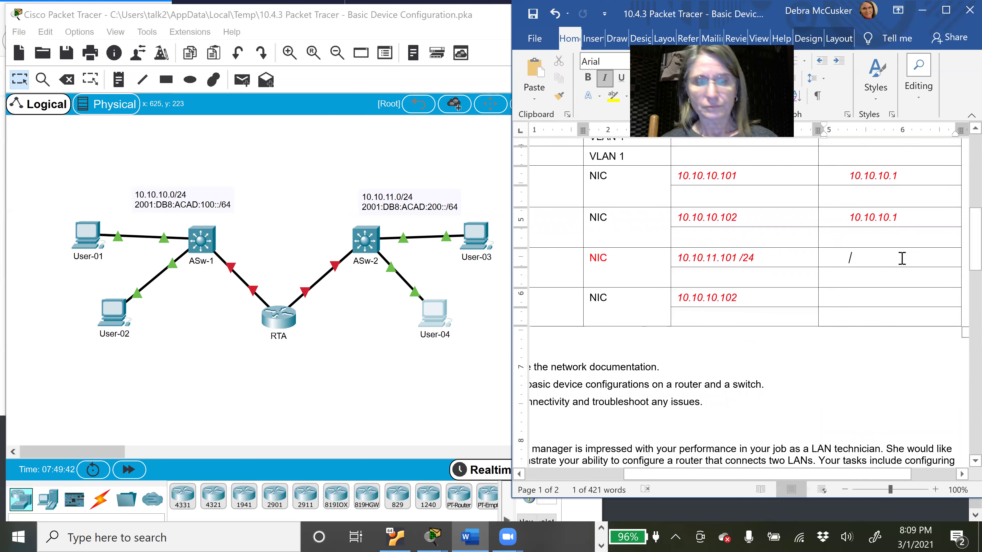
Step: Paste 10.10.11.1 as User-03's and User-04's default gateway, then scroll back to RTA's rows
key(ctrl+v)
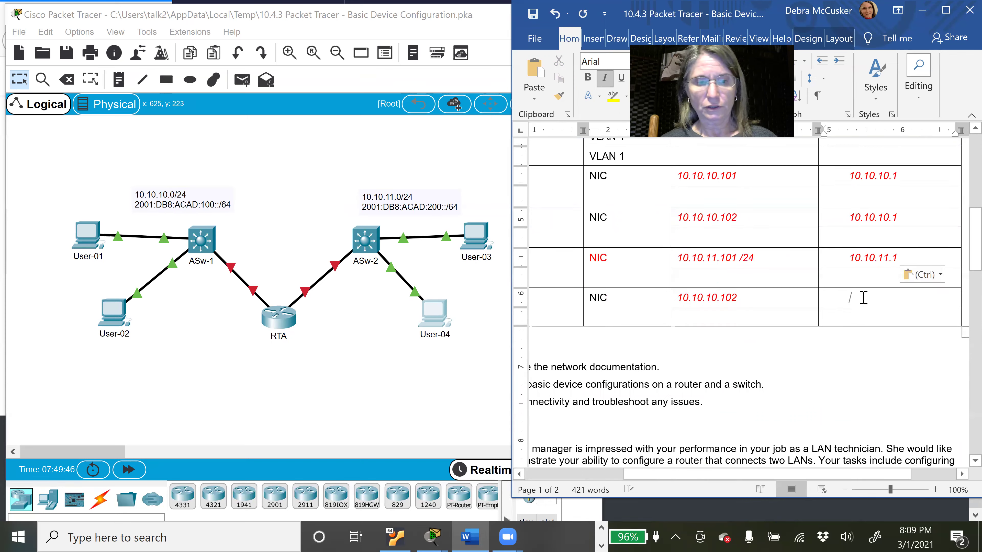
key(ctrl+v)
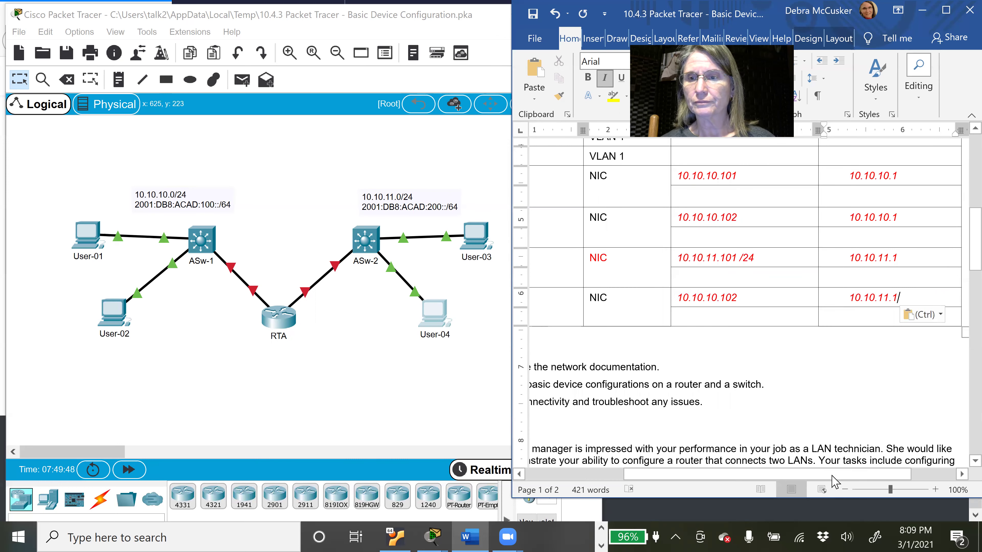
scroll(897, 295, left, 2)
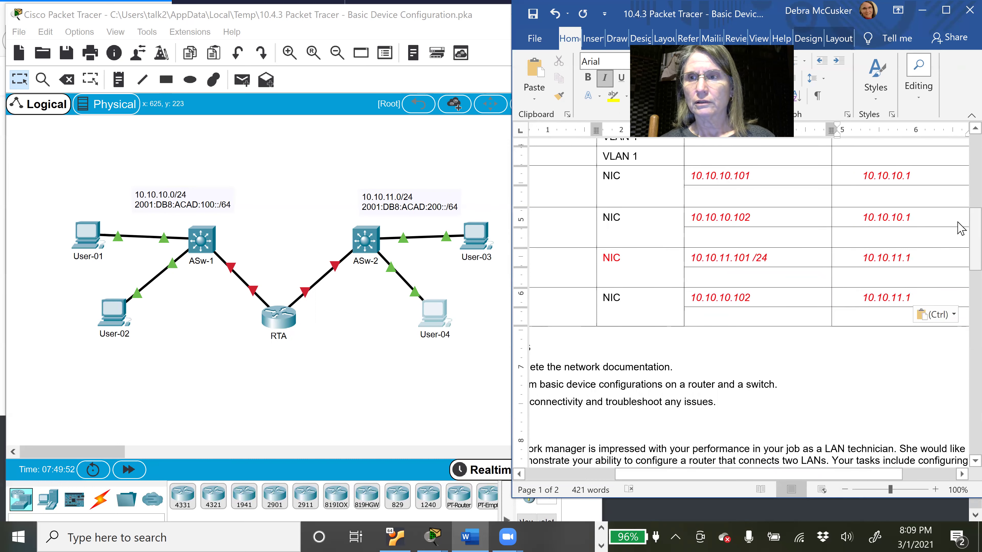
scroll(962, 233, up, 7)
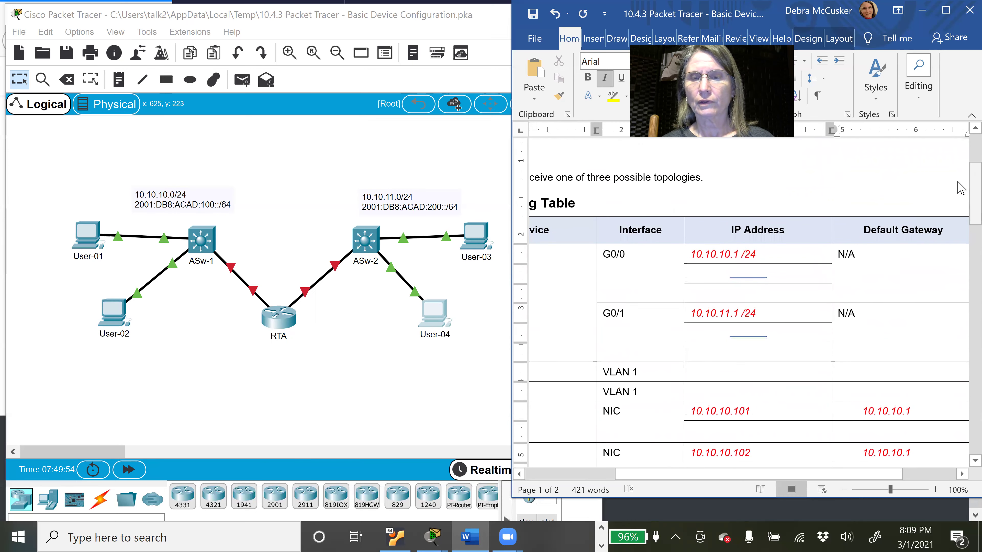
click(744, 273)
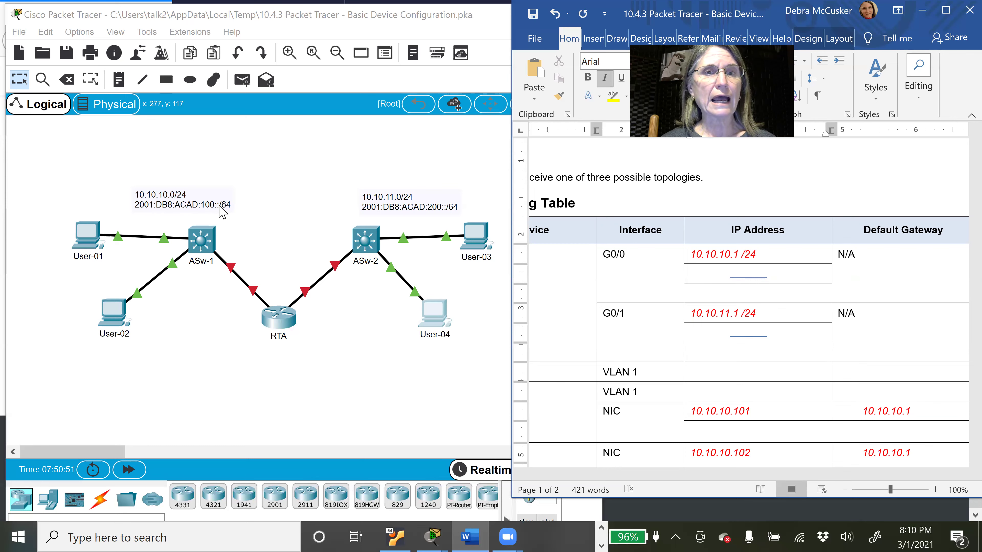
Step: Reveal G0/0's IPv6 address 2001:DB8:ACAD:100::1 /64 in red, fixing a stray slash
drag(776, 274, 701, 280)
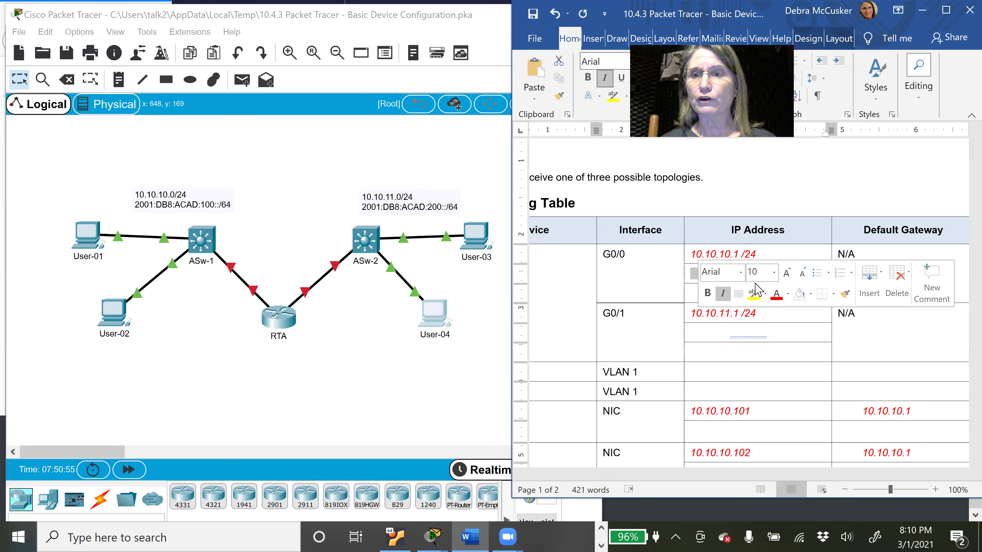
click(777, 293)
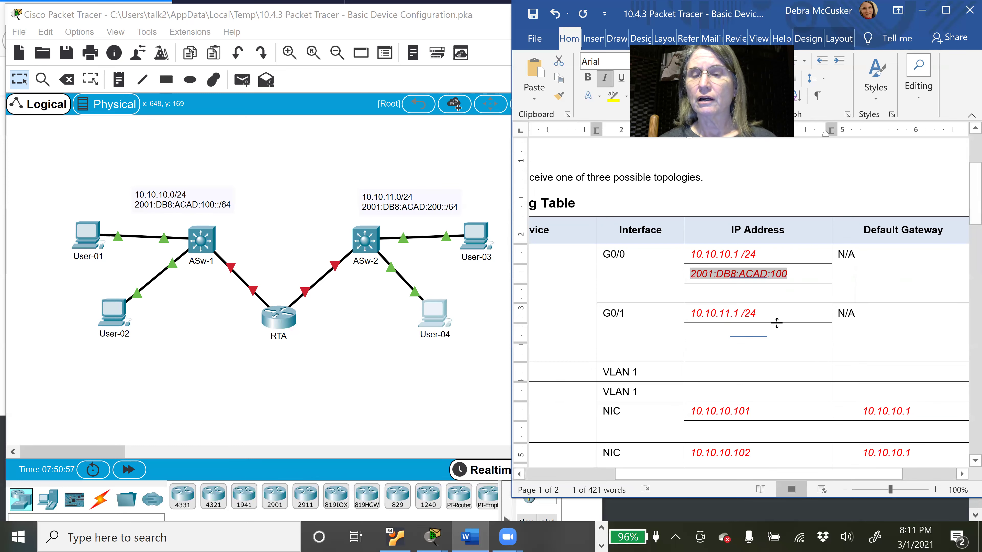
click(791, 277)
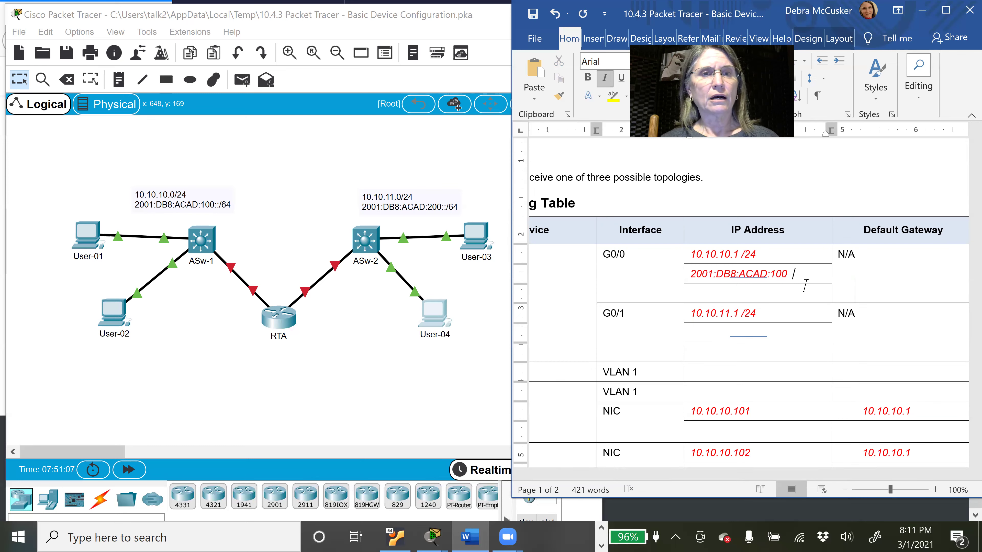
text(/)
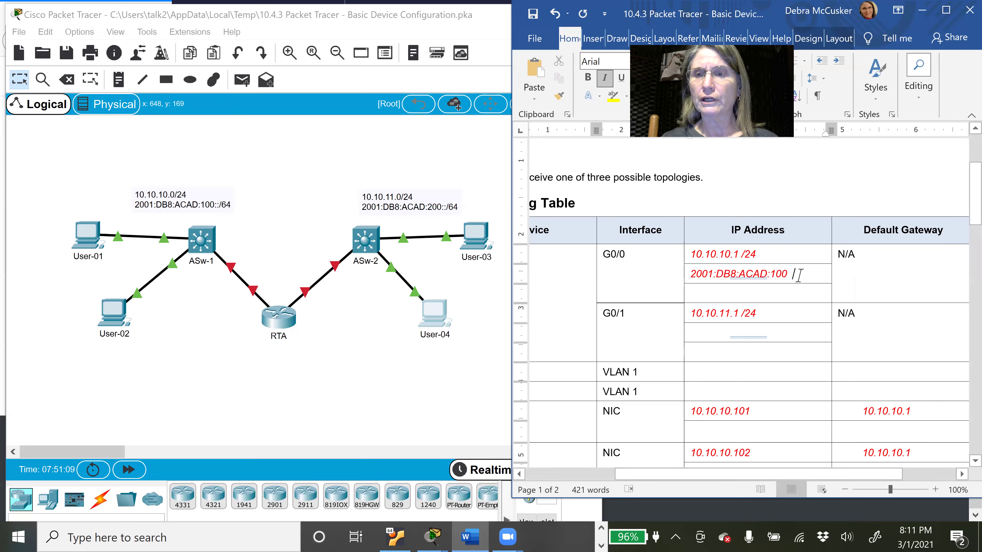
key(BackSpace)
key(BackSpace)
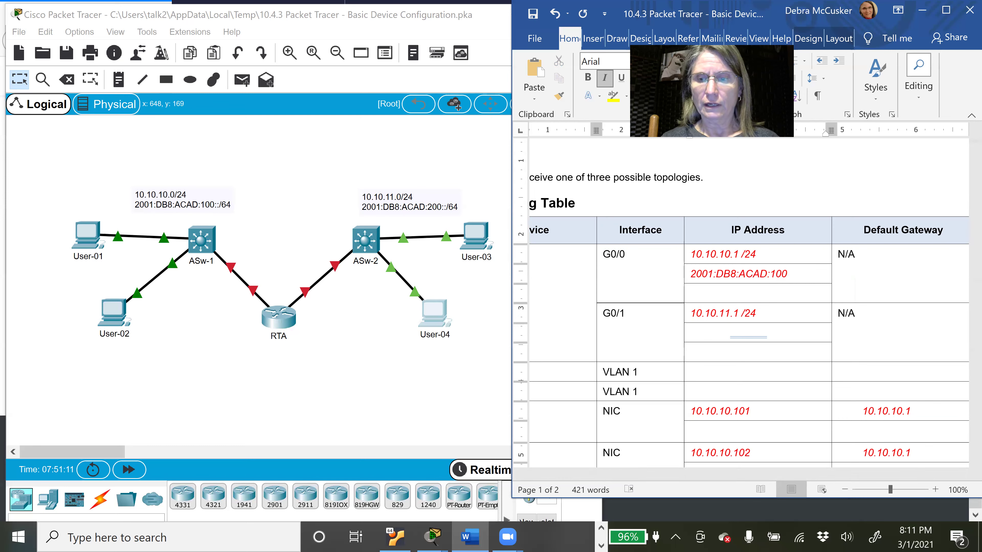
text(/)
triple_click(797, 273)
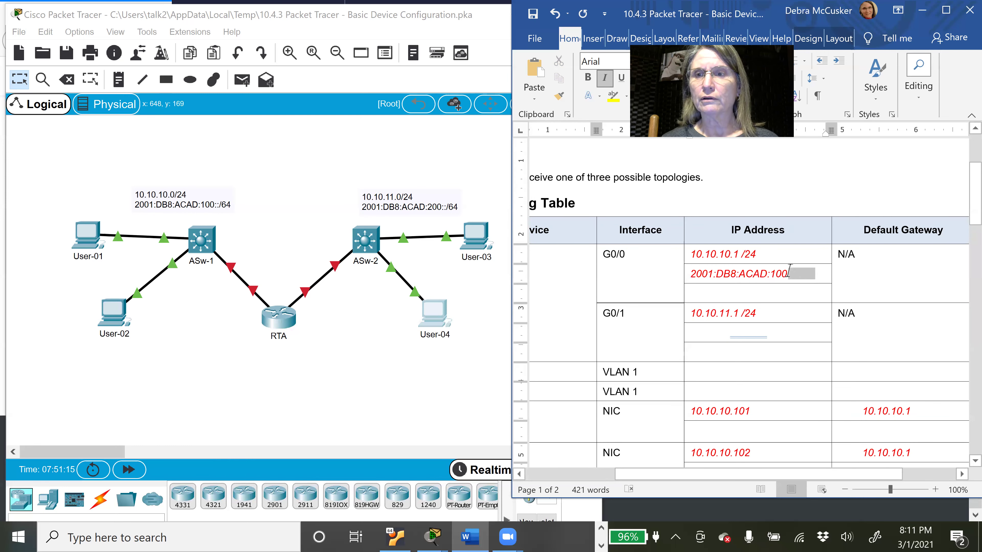
click(815, 327)
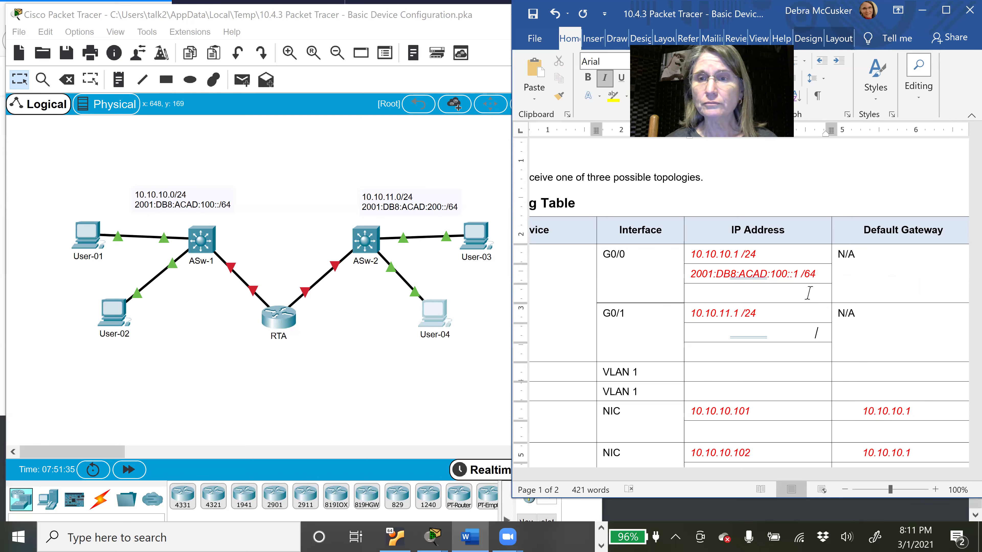
drag(726, 293, 689, 292)
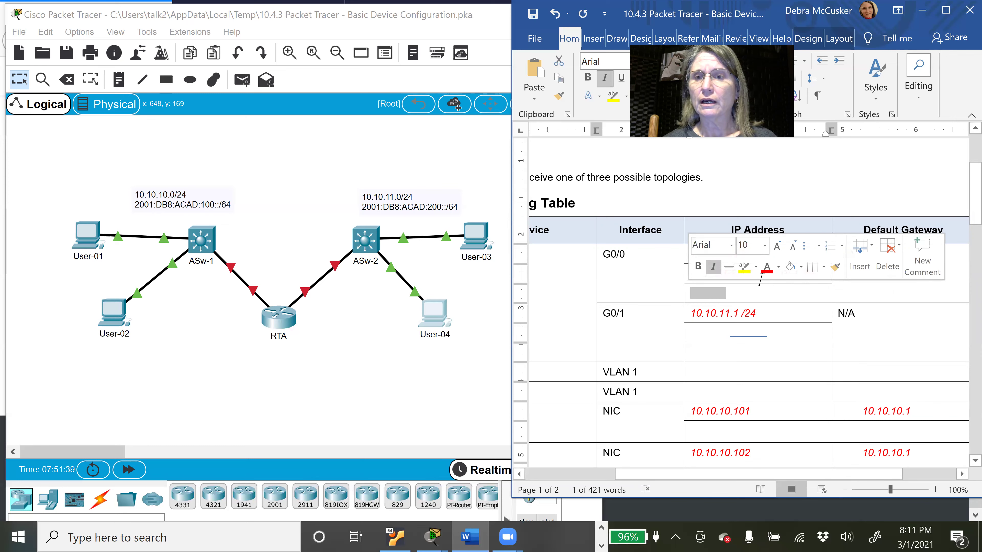
Step: Colour the G0/0 link-local address FE80::1 red so it appears below the IPv6 address
click(768, 267)
click(772, 305)
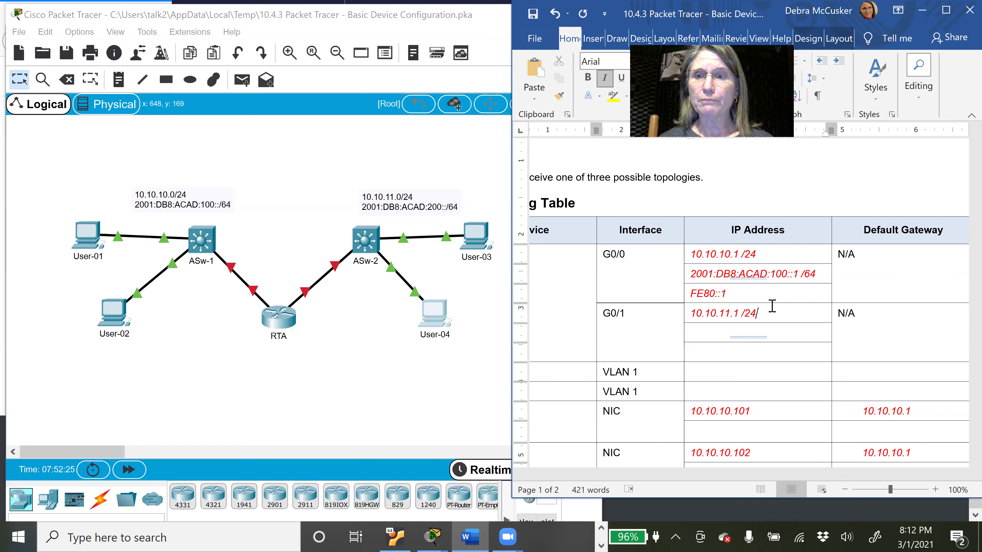
drag(724, 352, 689, 354)
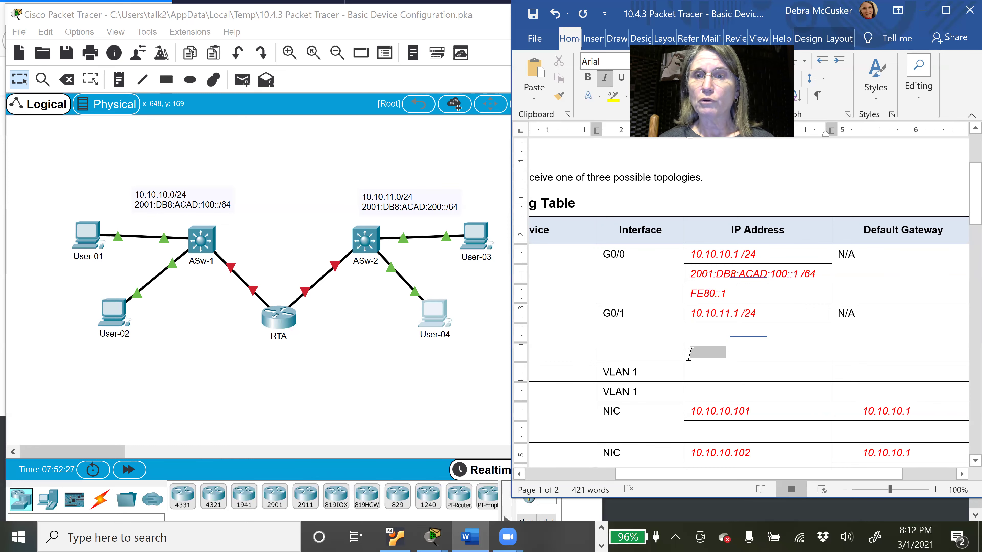
Step: Colour G0/1's link-local FE80::1 and IPv6 2001:DB8:ACAD:200::1 /64 lines red
click(767, 336)
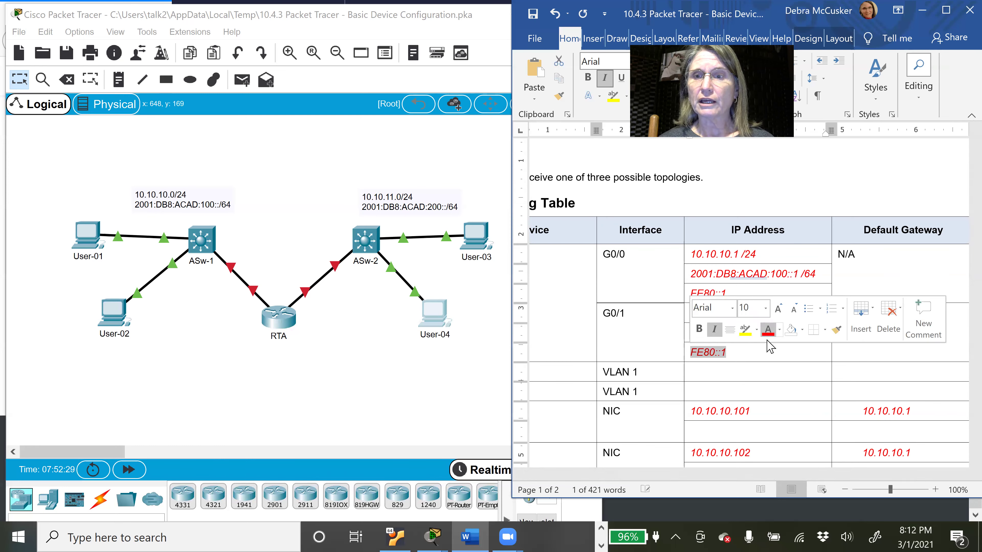
click(766, 357)
drag(809, 331, 694, 333)
click(777, 306)
click(782, 351)
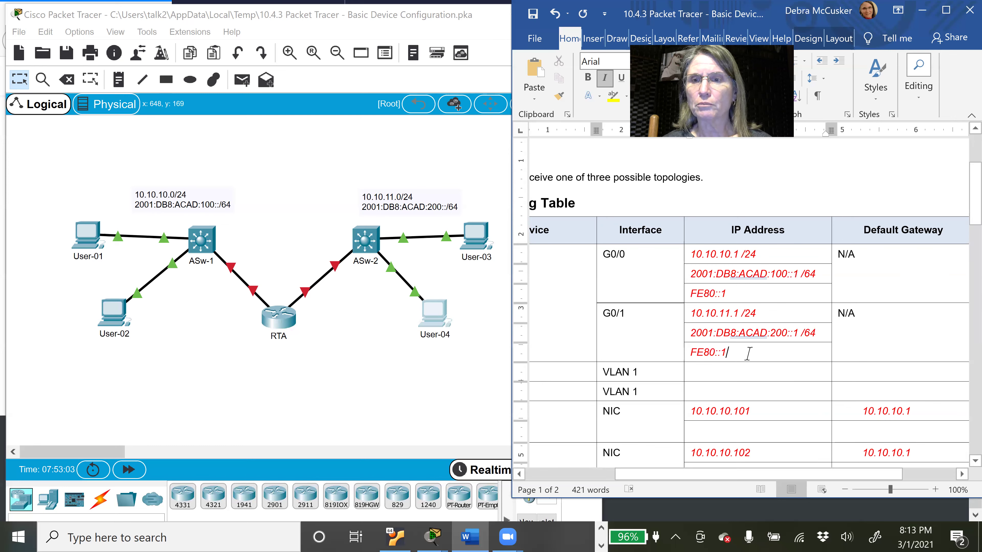
Step: Paste FE80::1 into each of the four hosts' empty Default Gateway cells
drag(727, 353, 690, 352)
key(ctrl+c)
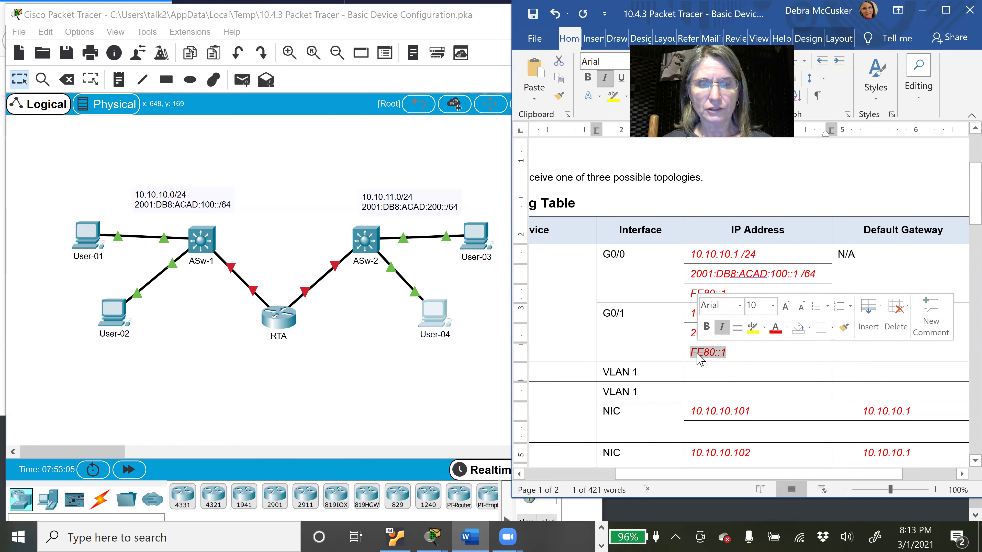
click(908, 439)
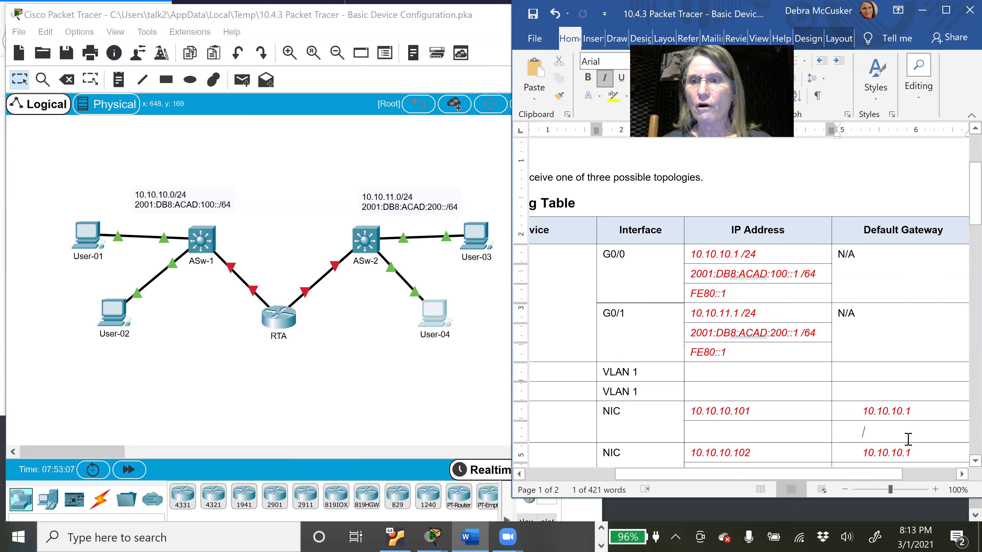
key(ctrl+v)
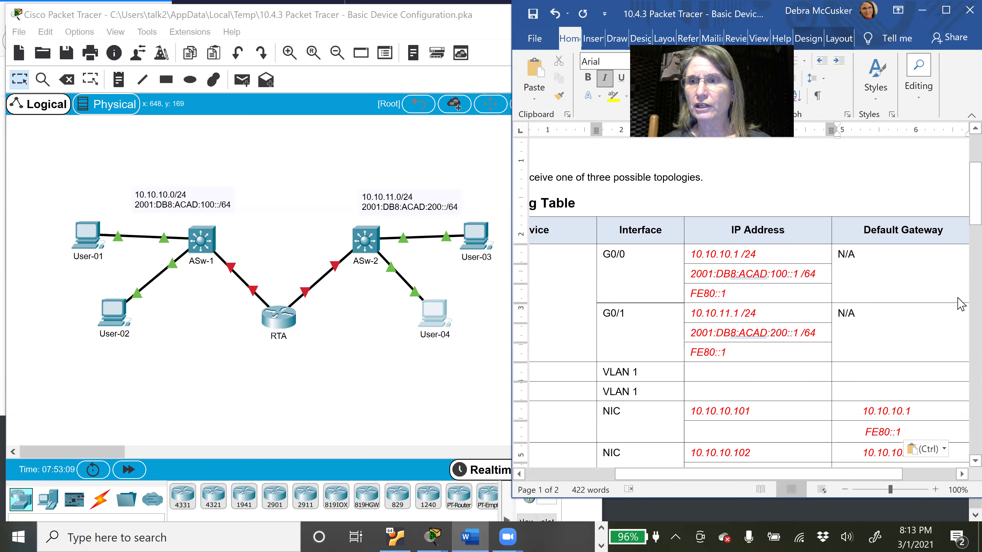
drag(958, 212, 960, 255)
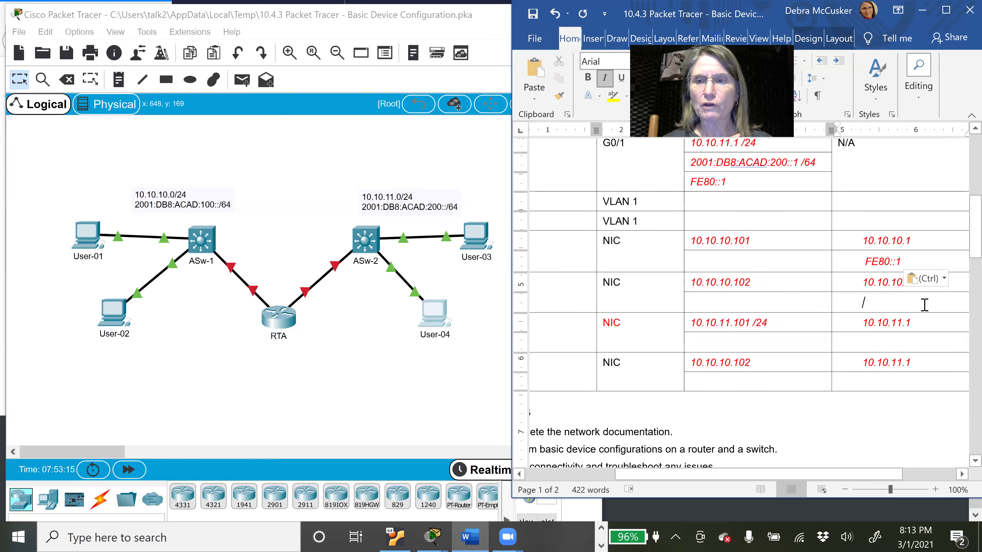
key(ctrl+v)
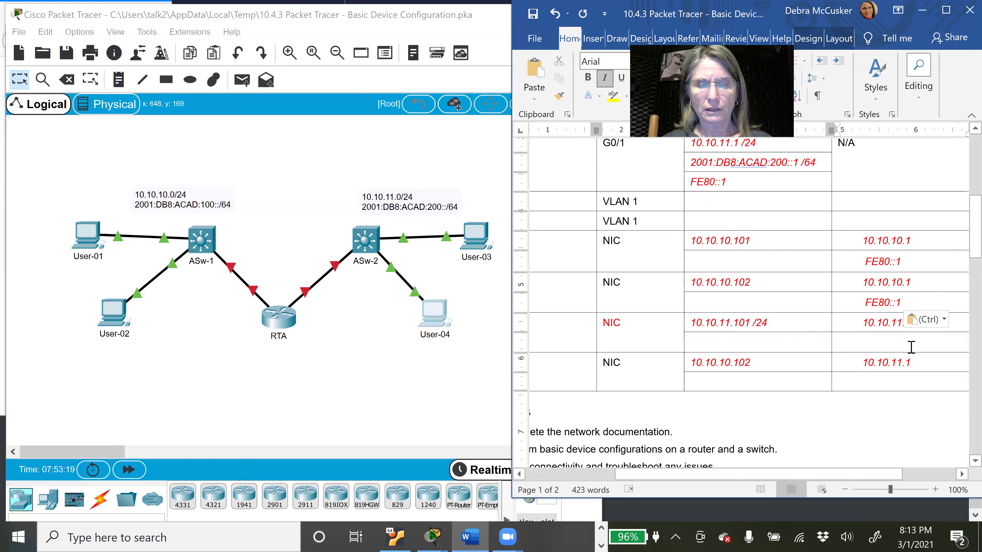
key(ctrl+v)
click(898, 387)
key(ctrl+v)
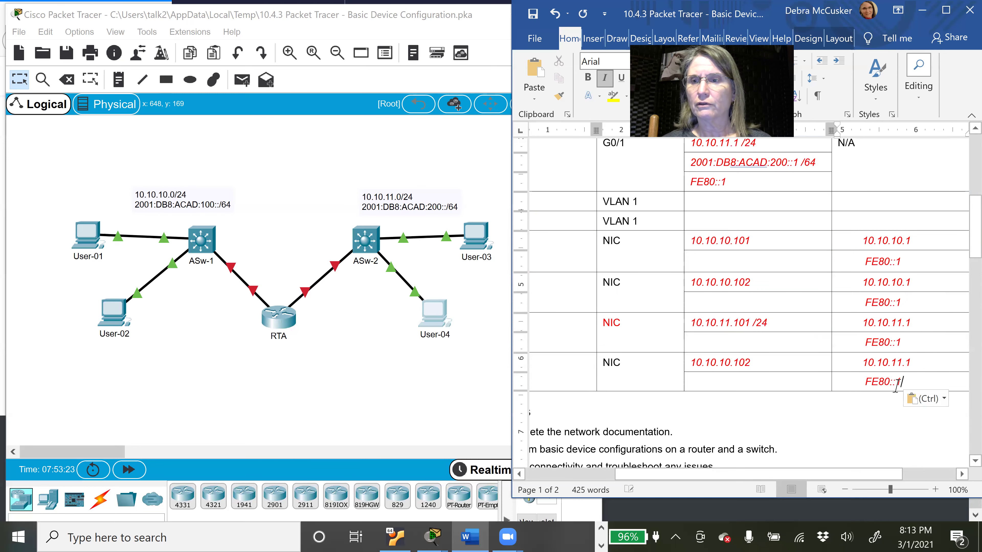
drag(974, 244, 960, 217)
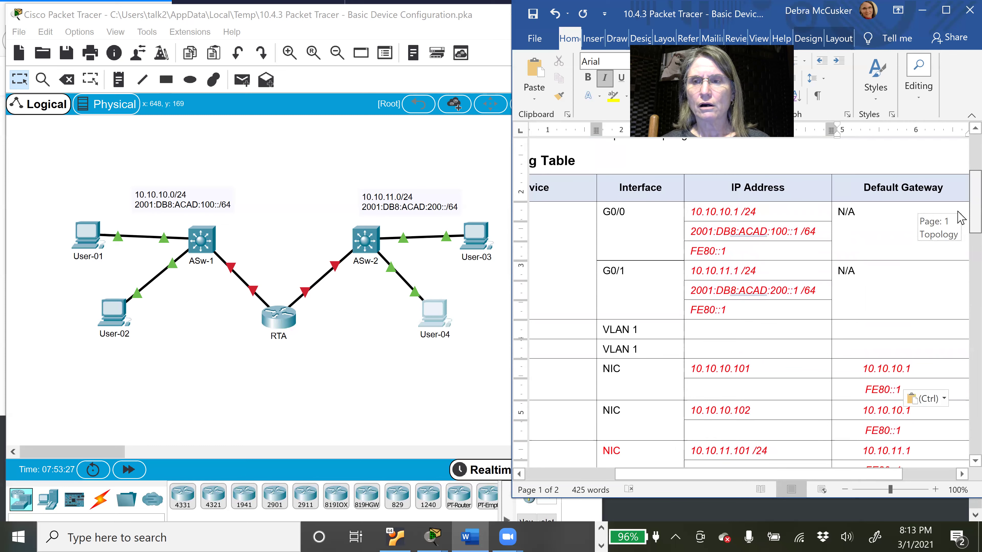
drag(960, 218, 960, 217)
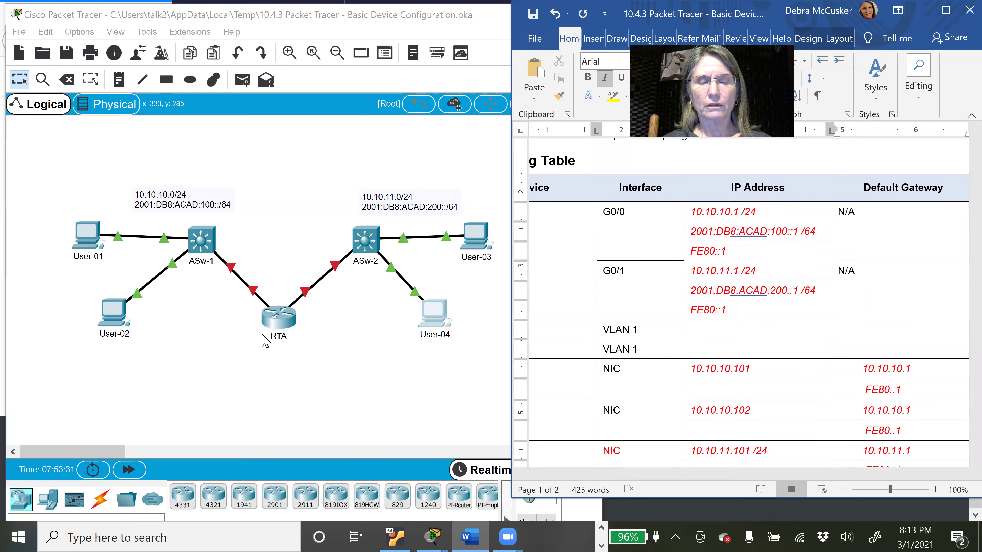
click(663, 326)
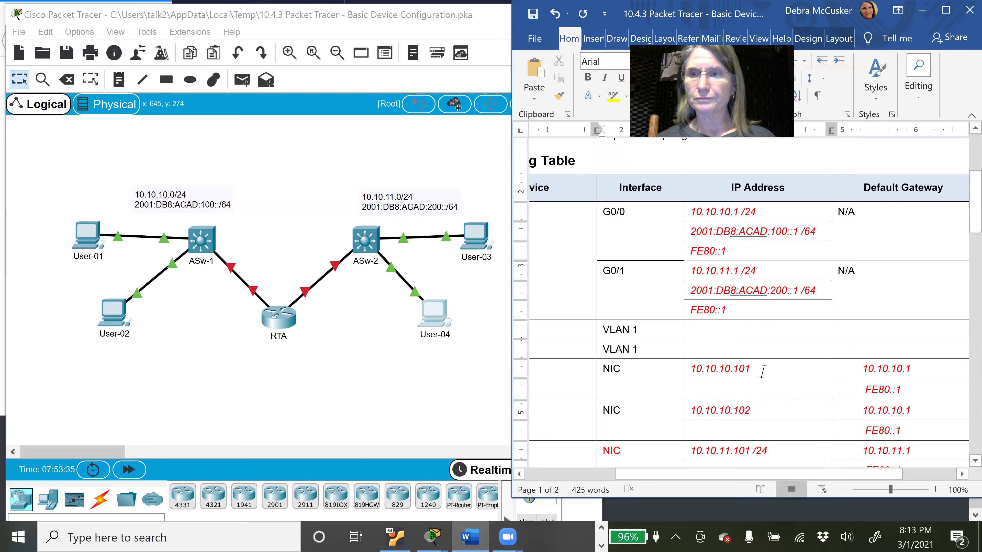
drag(960, 221, 960, 248)
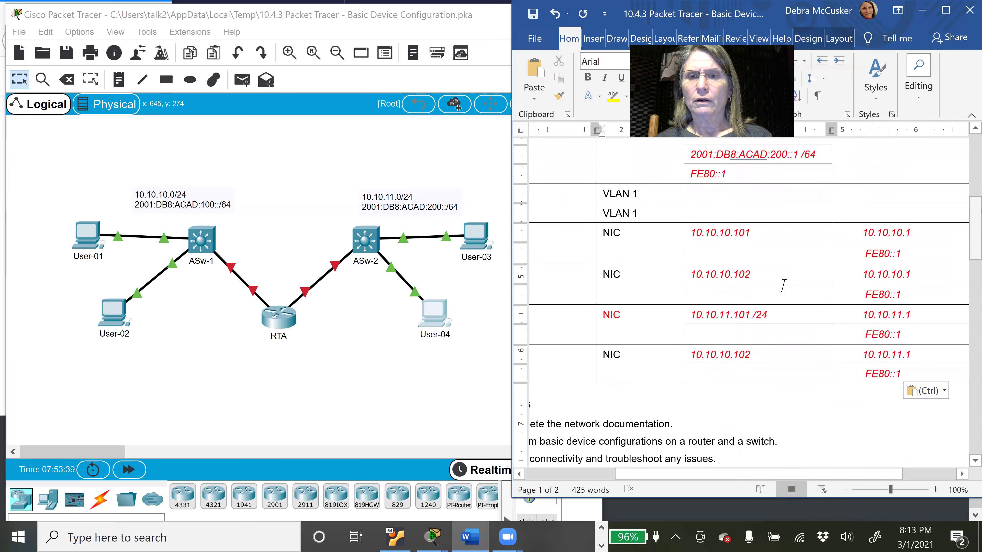
double_click(614, 315)
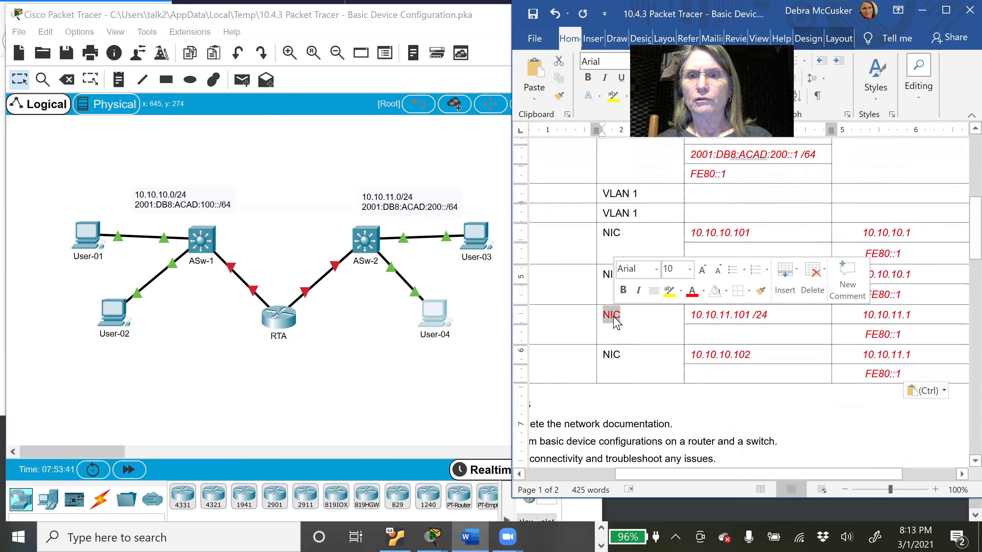
Step: Set the User-03 row's NIC label font colour back to Automatic (black)
click(704, 291)
click(695, 309)
click(675, 356)
drag(675, 482, 607, 476)
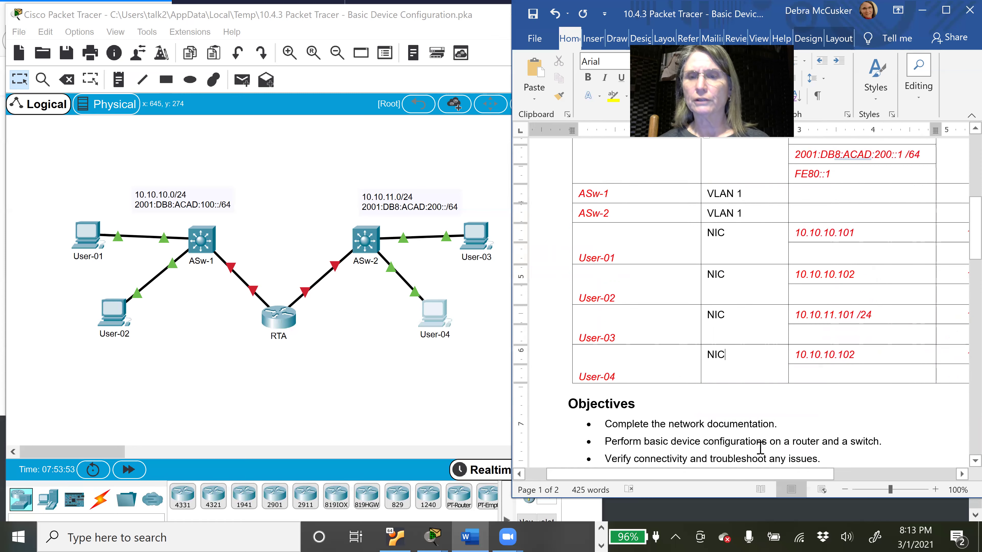
mouse_move(975, 251)
mouse_down()
mouse_move(959, 206)
mouse_move(961, 257)
mouse_up()
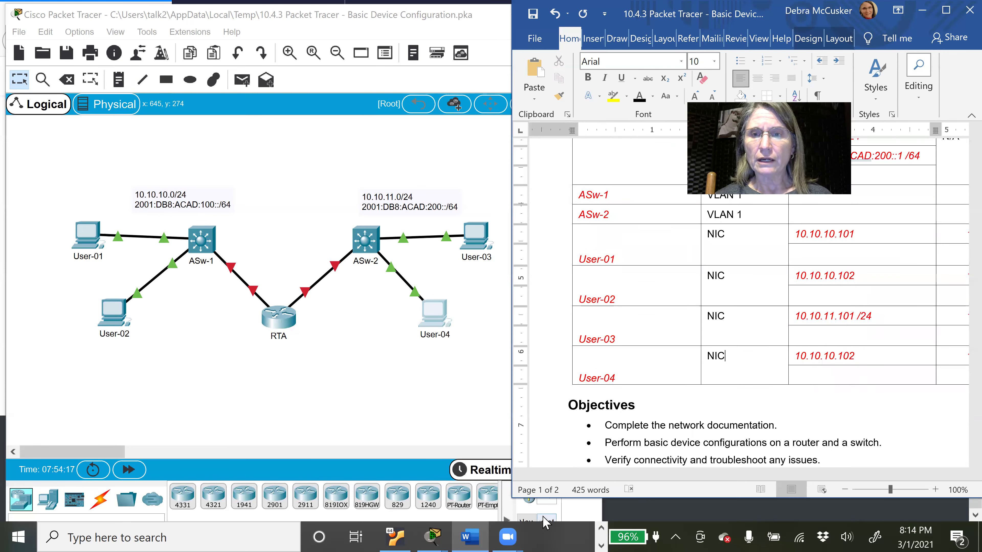
drag(962, 217, 962, 320)
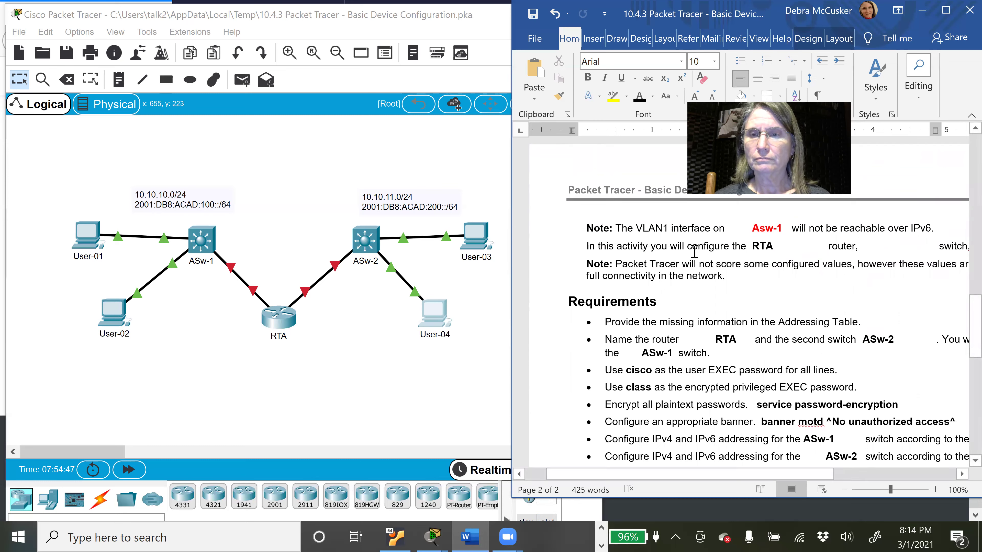
Step: Scroll to the page 2 Requirements list, then open RTA's command line in Packet Tracer
click(958, 318)
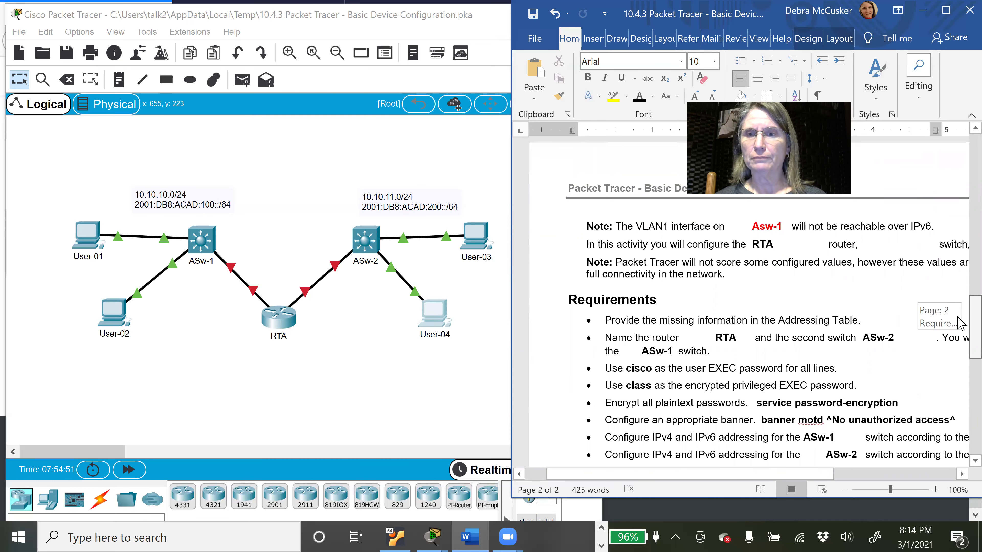
drag(961, 323, 959, 335)
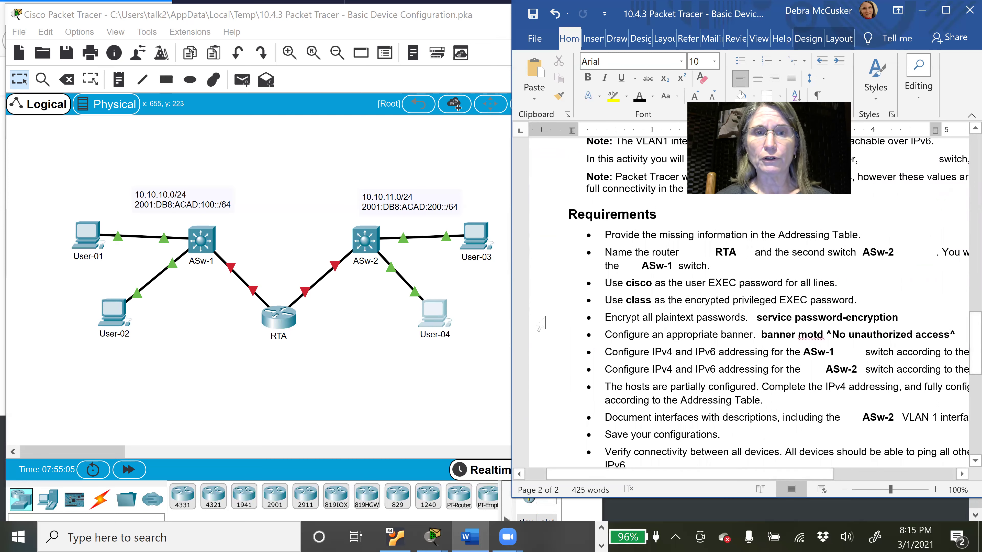
click(282, 318)
click(282, 318)
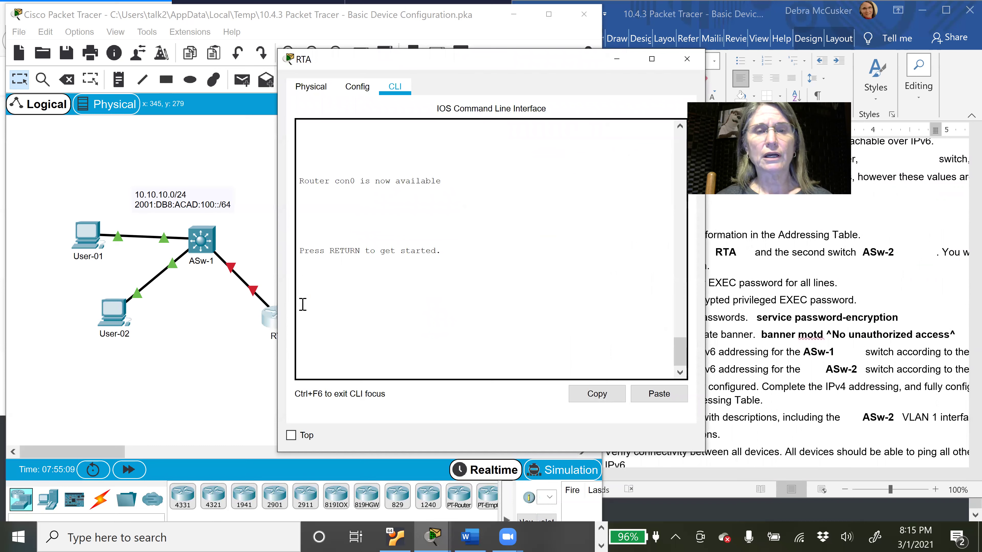
Step: Start RTA's console session, then run enable and config terminal to reach Router(config)#
click(393, 314)
key(Return)
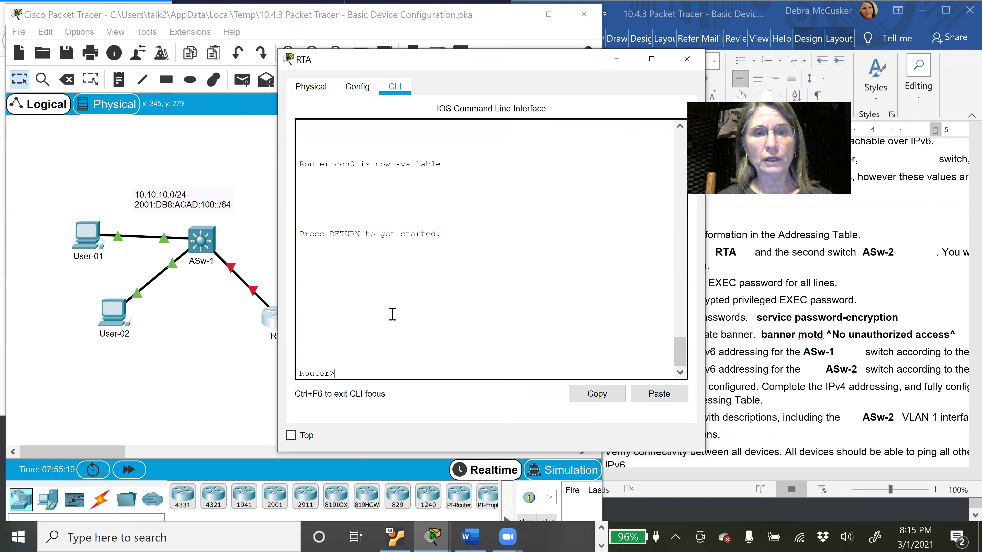
text(enable)
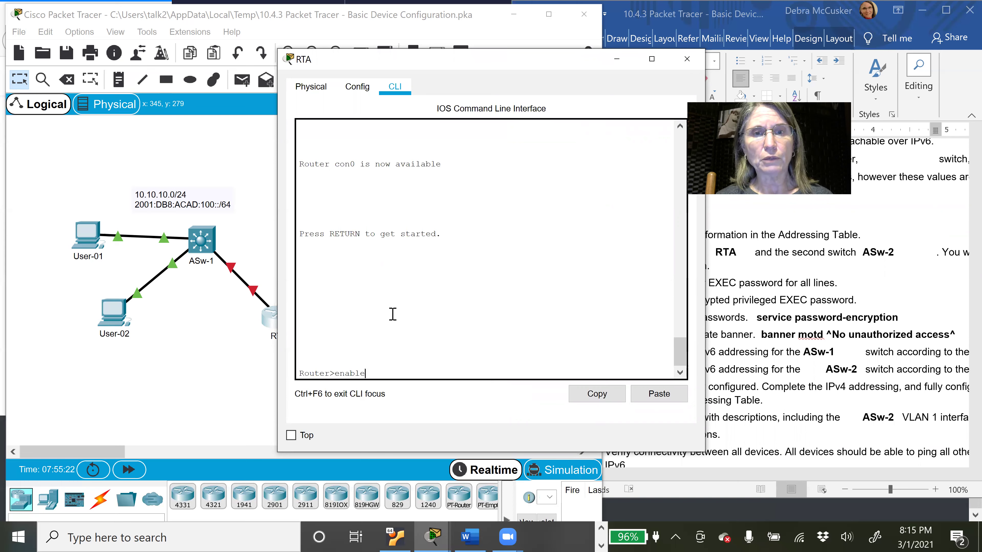
key(Return)
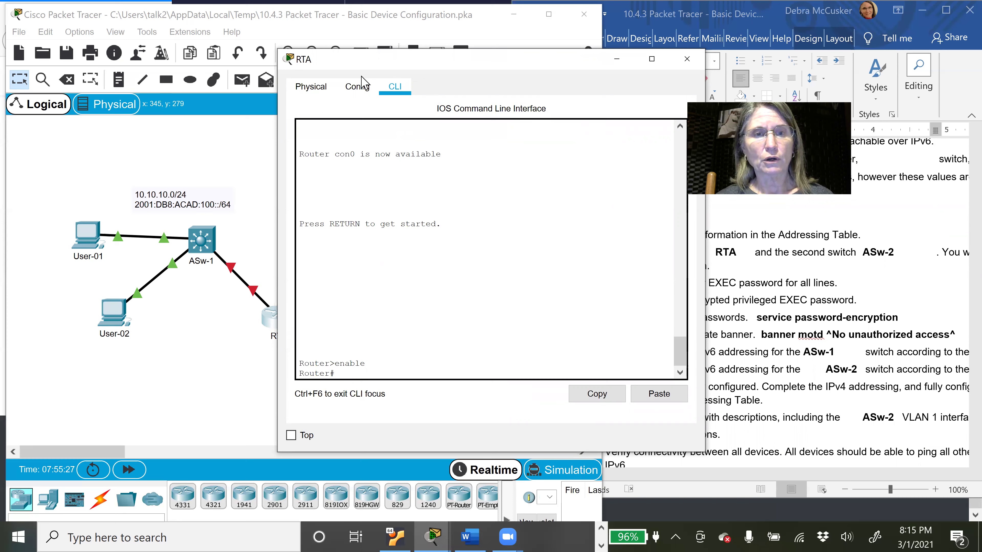
drag(362, 59, 273, 61)
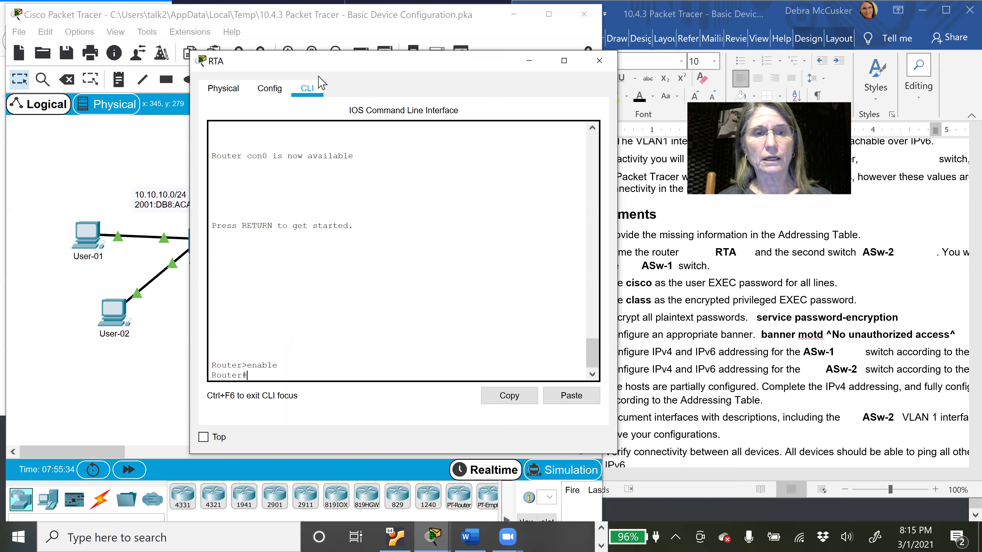
drag(319, 64, 268, 65)
text(config t)
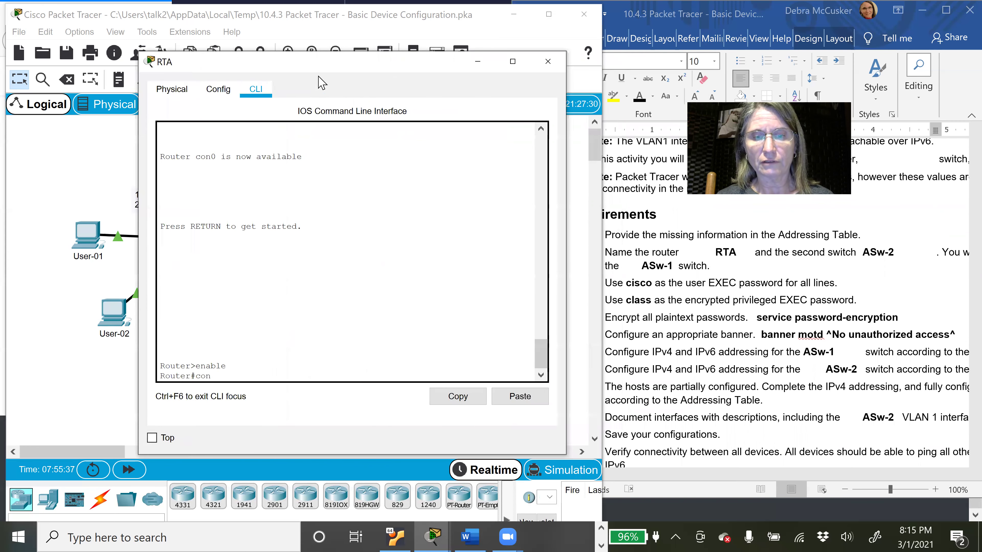
text(erminal)
key(Return)
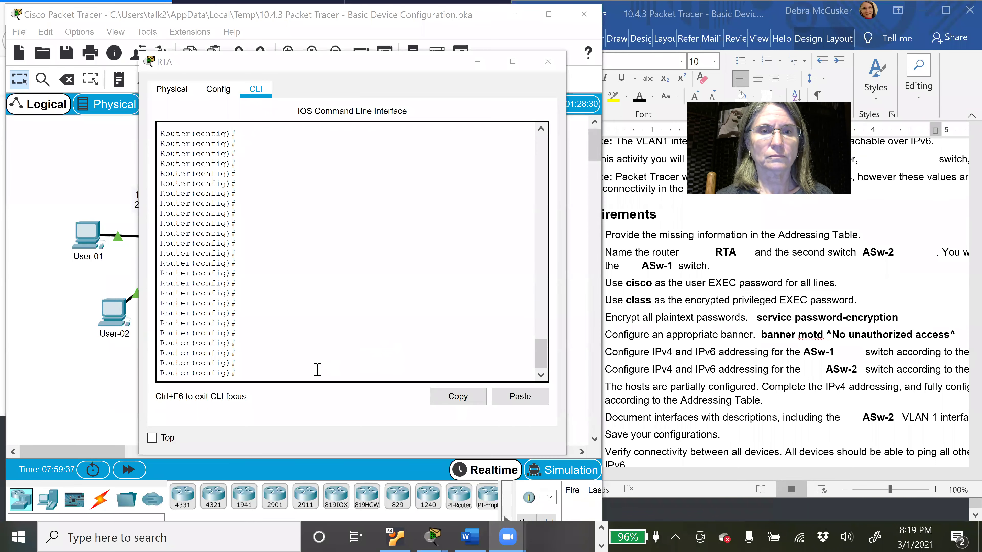
click(315, 370)
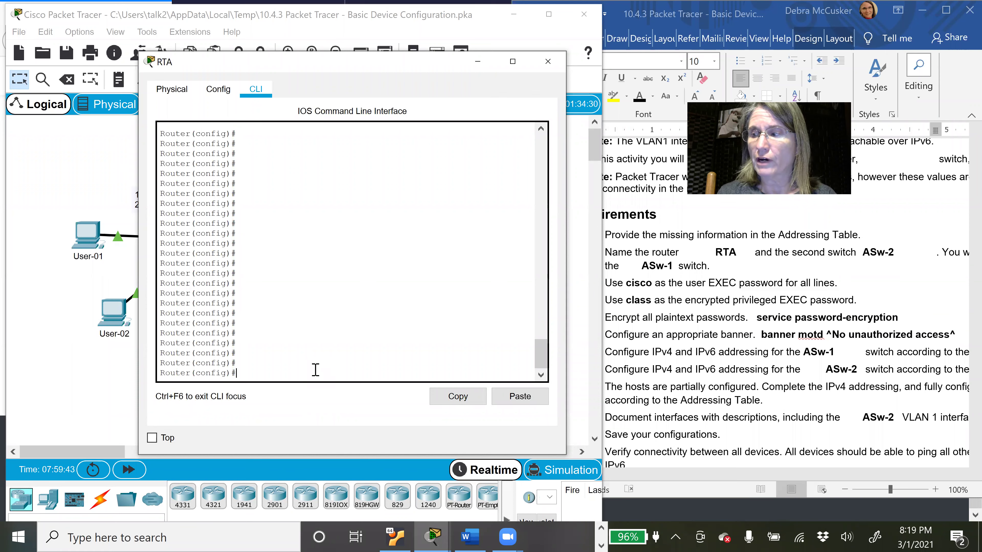
Step: Set hostname RTA and the MOTD banner '^No unauthorized access permitted'
text(hos)
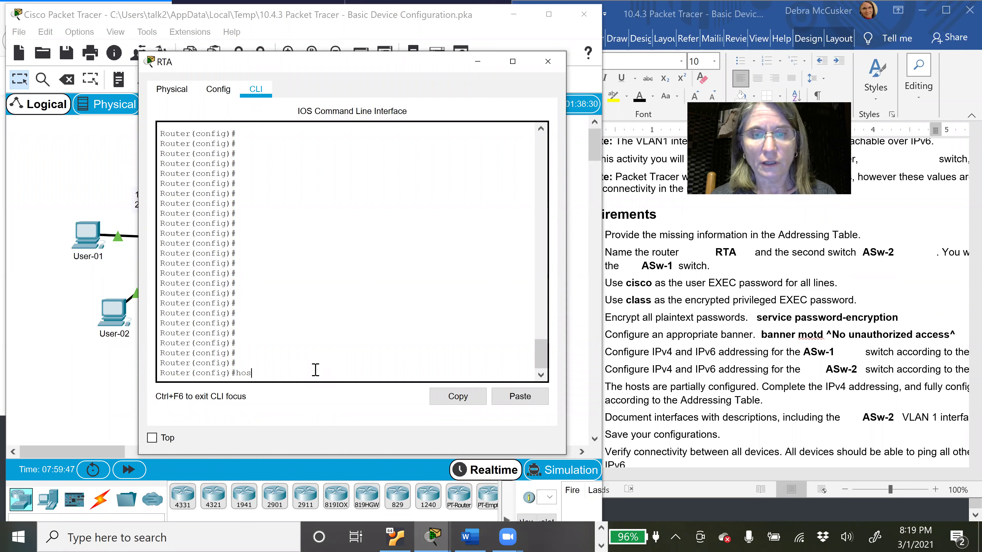
text(tname RTA)
key(Return)
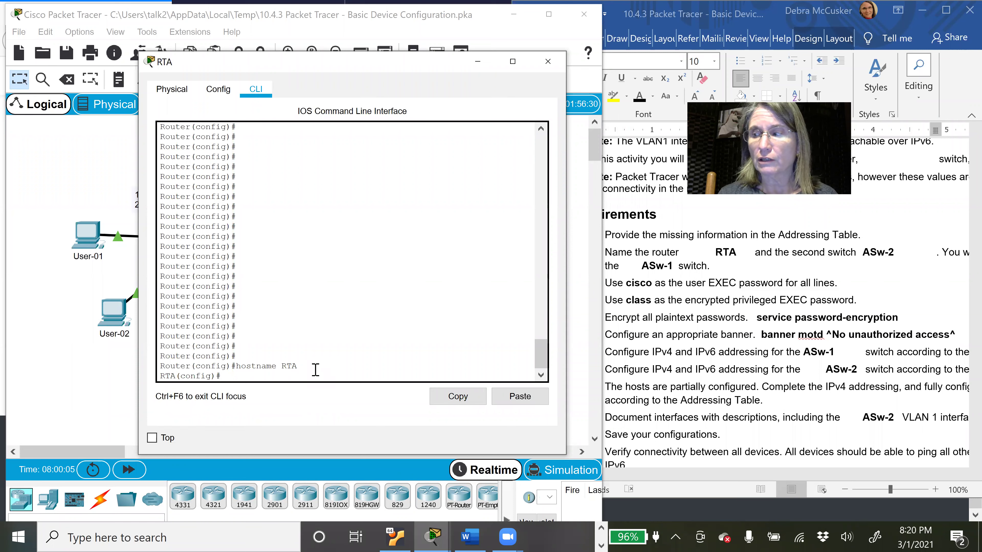
text(banner motd)
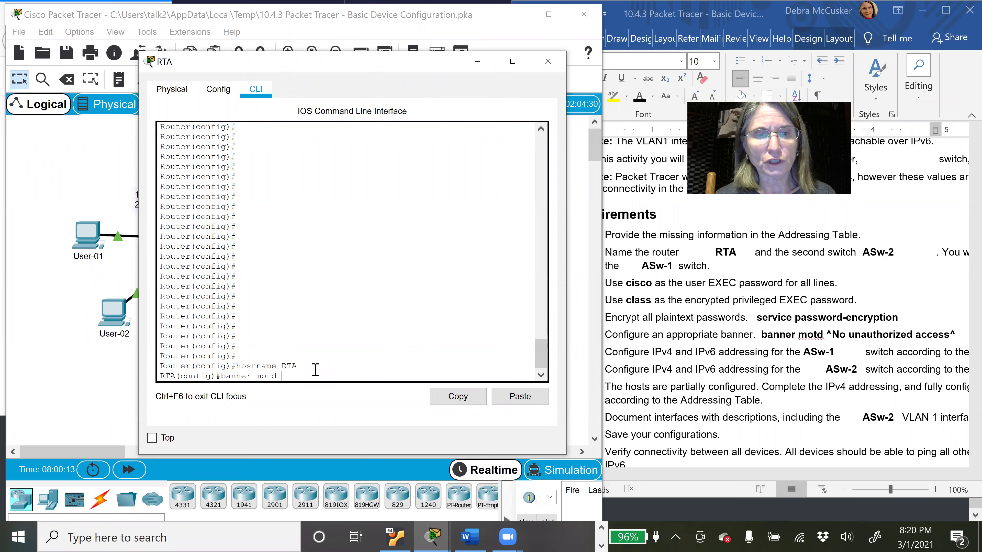
text( ^)
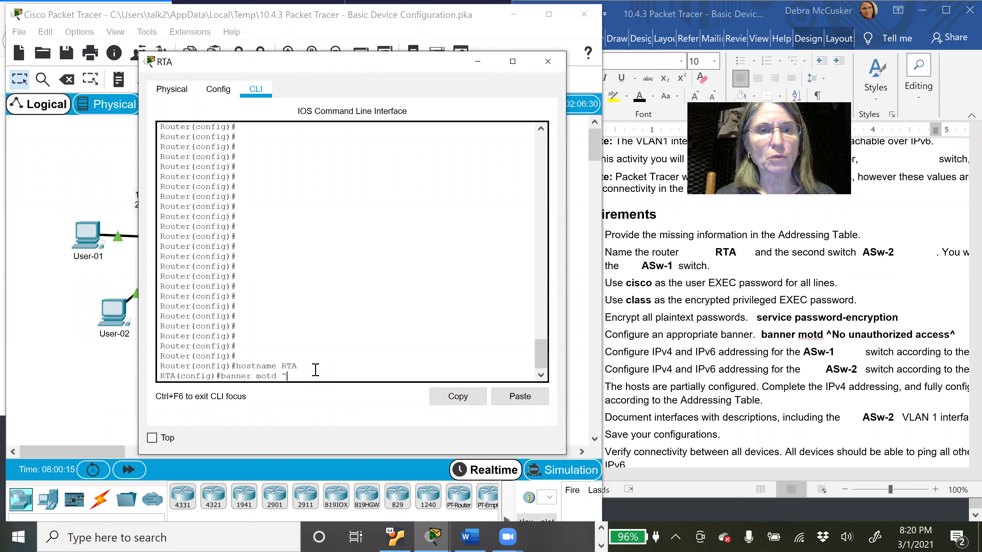
text(No unauth)
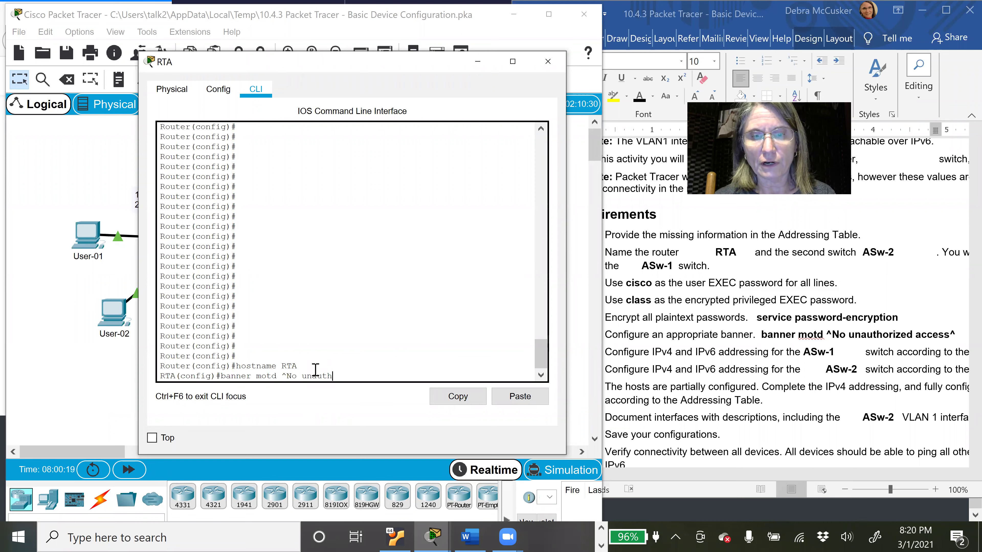
text(orized a)
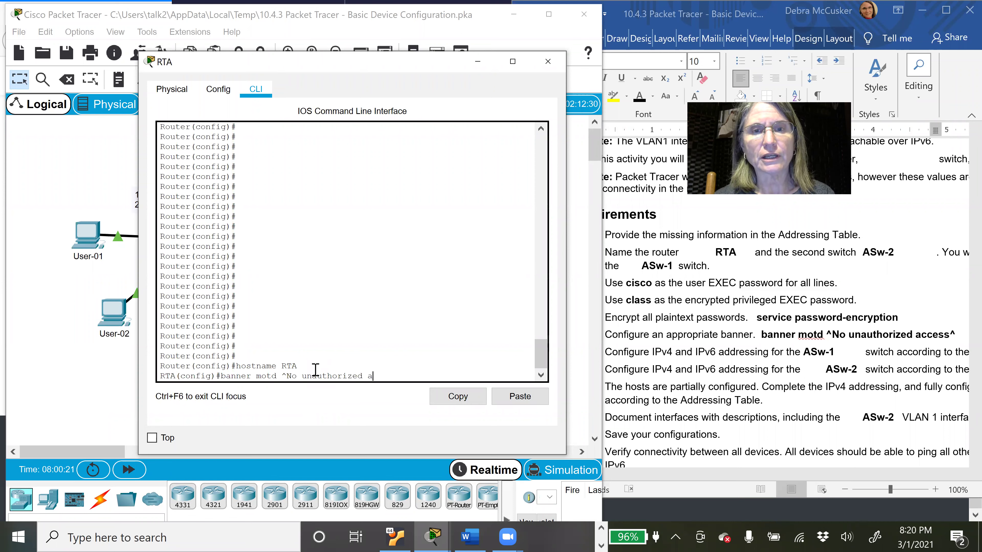
text(ccess permitted^)
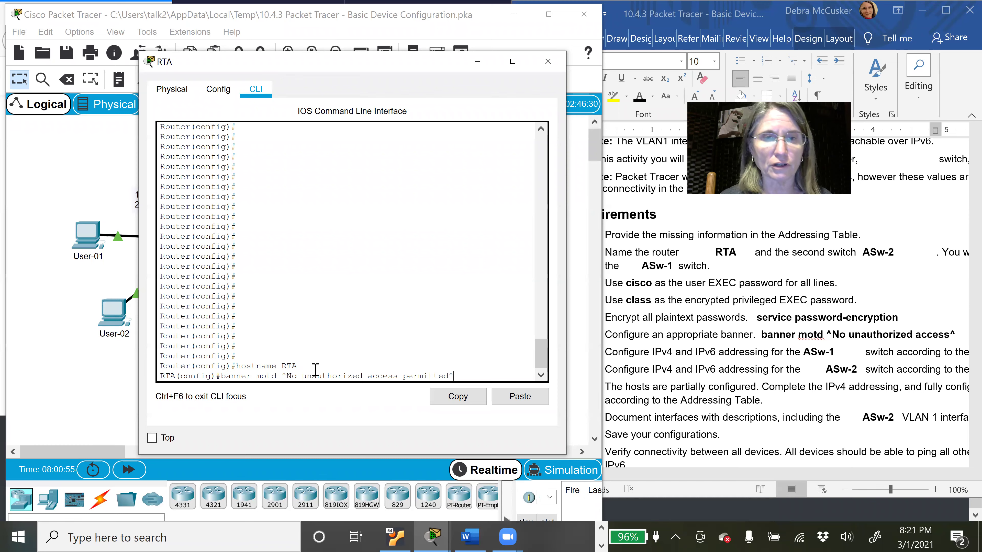
key(Return)
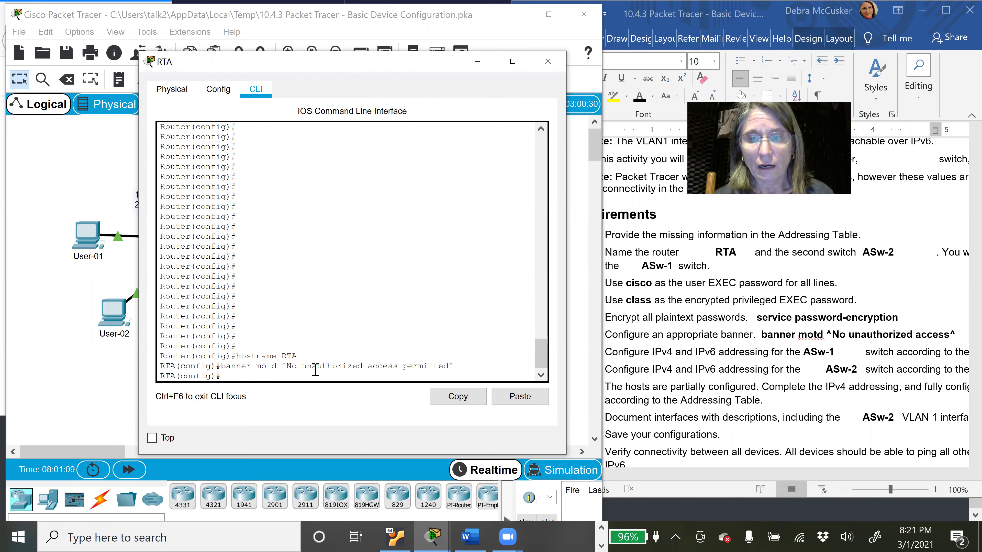
text(line)
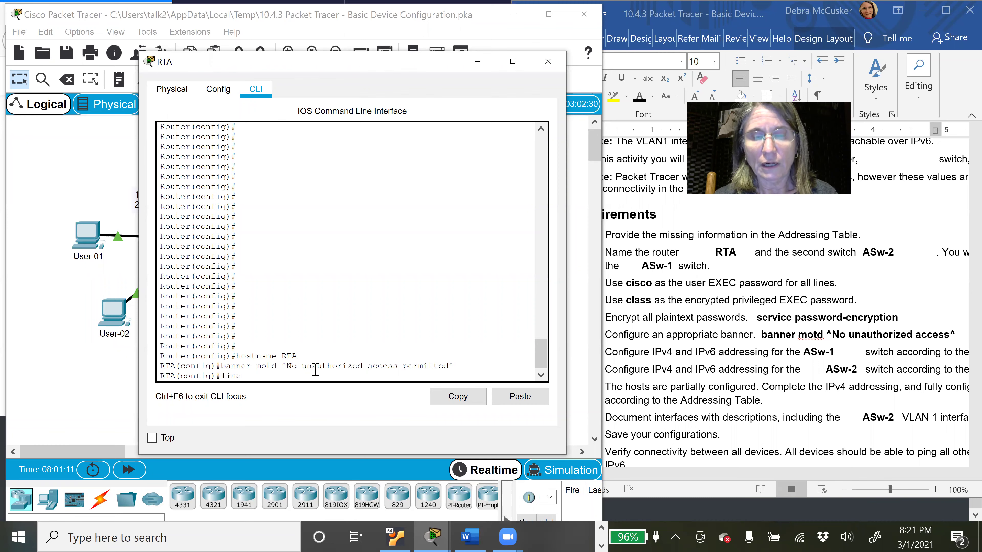
text( con)
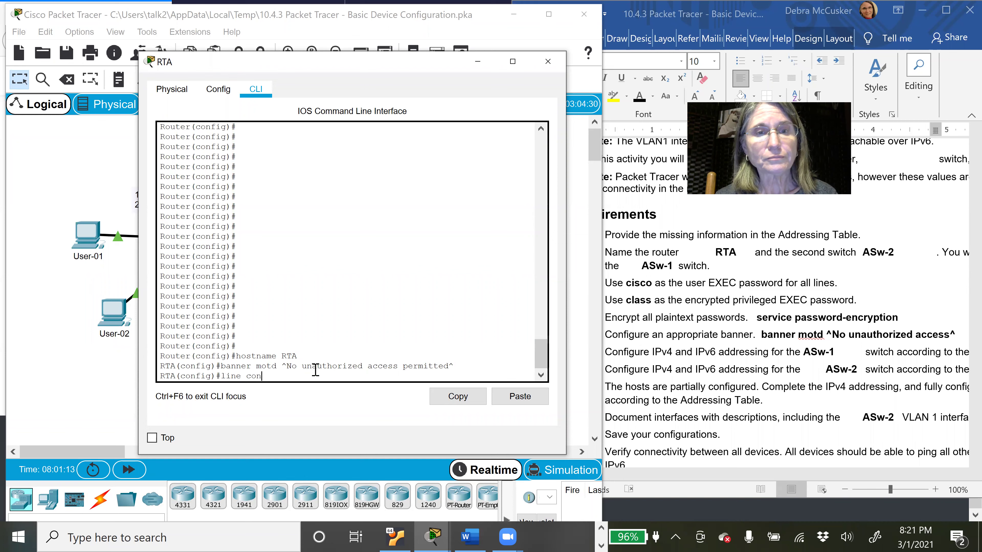
text(sole 0)
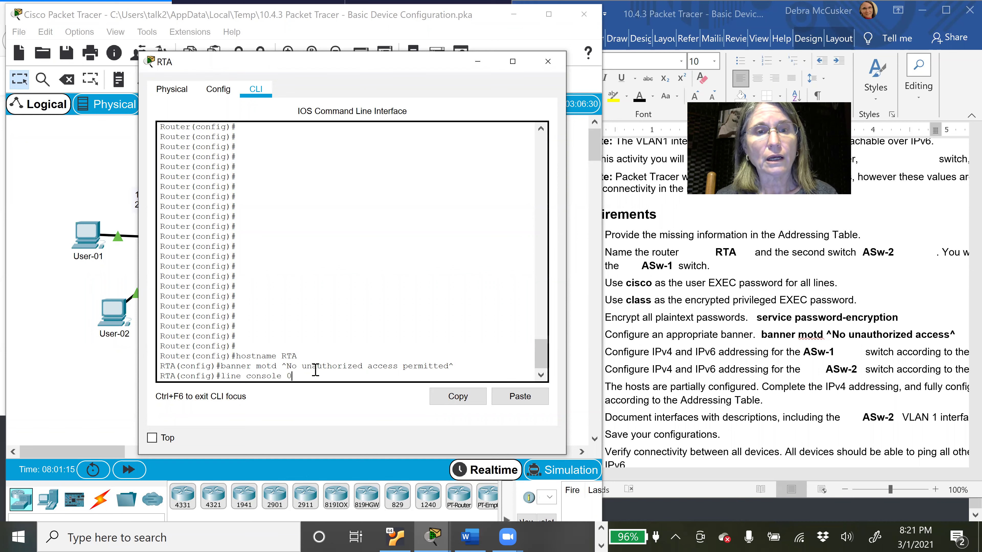
Step: Give line console 0 a password, require login, and exit to global configuration
key(Return)
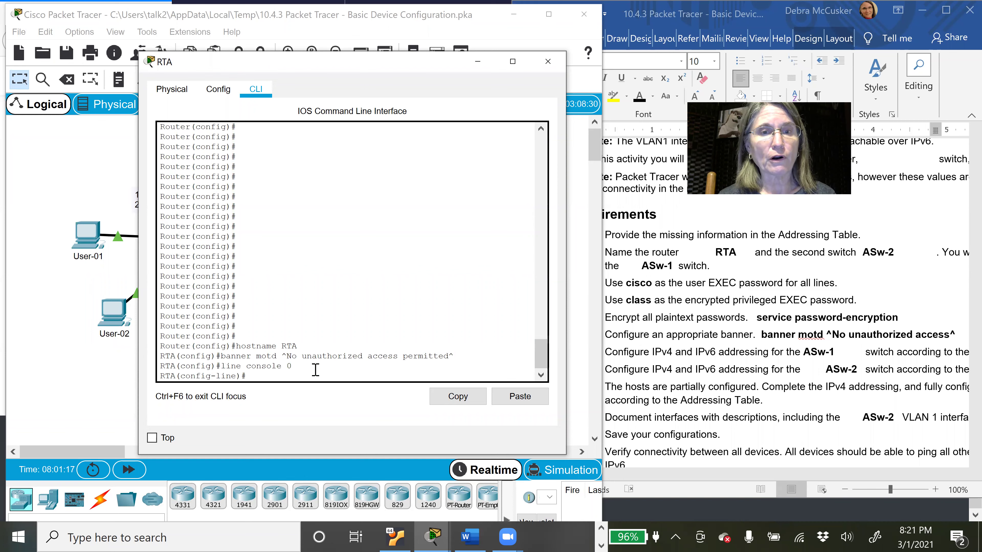
text(password cisco)
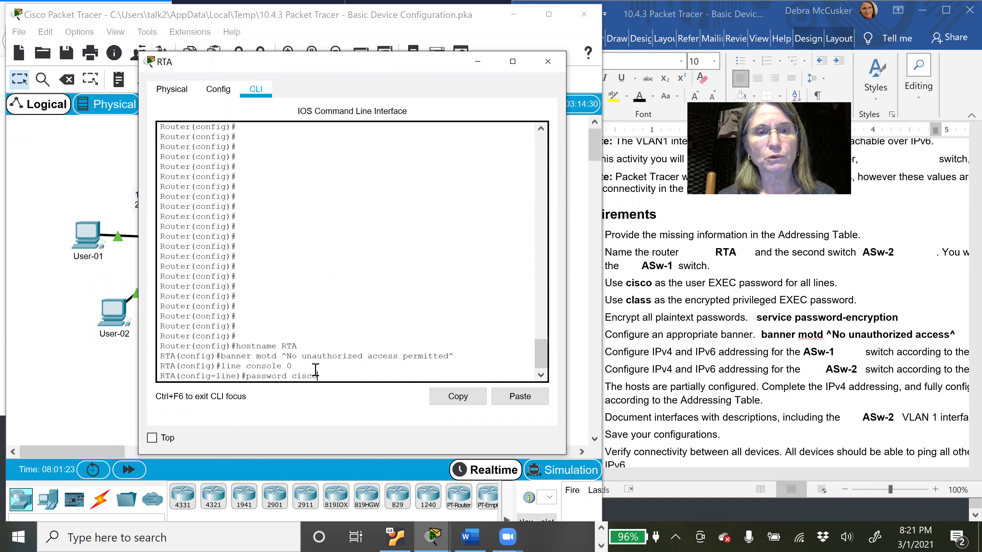
key(Return)
text(login)
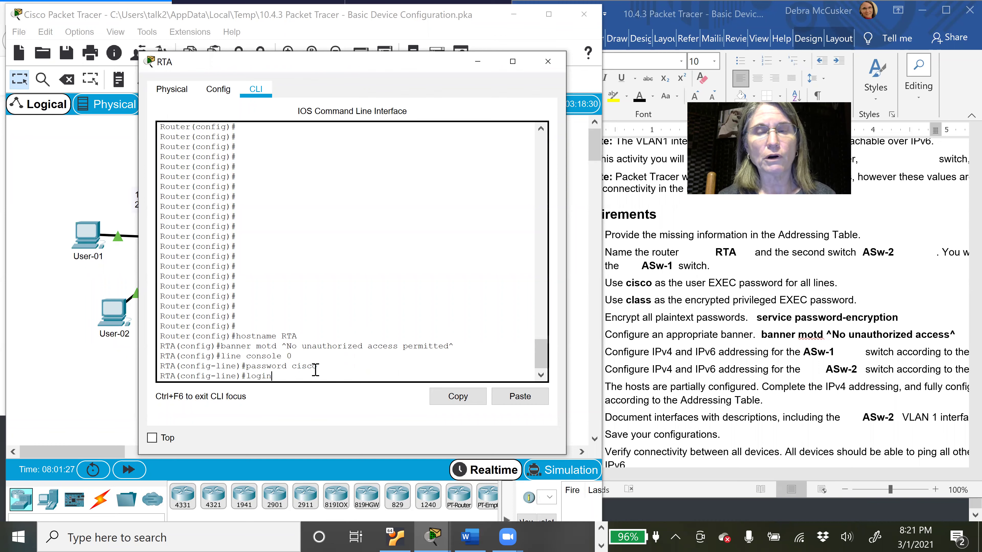
key(Return)
text(exit)
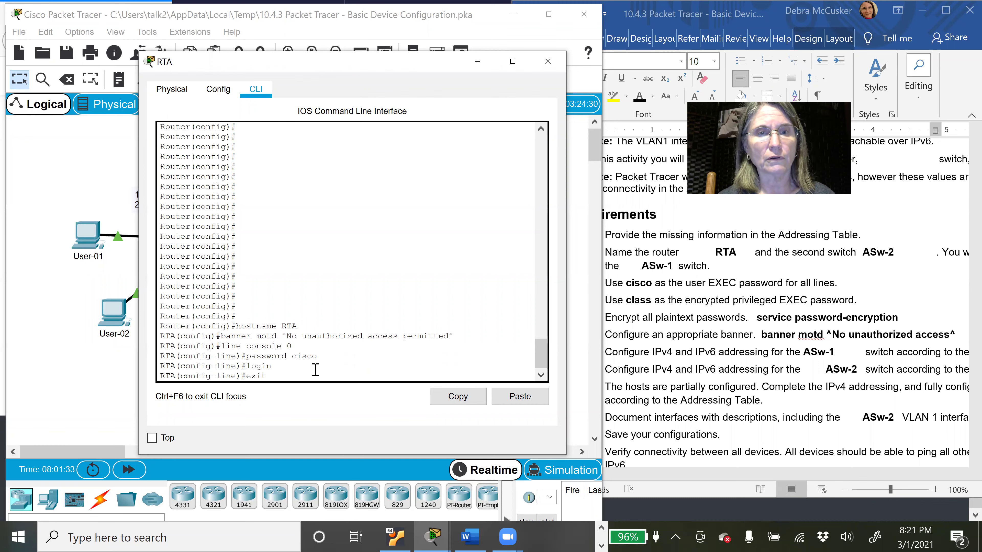
key(Return)
text(enable secret)
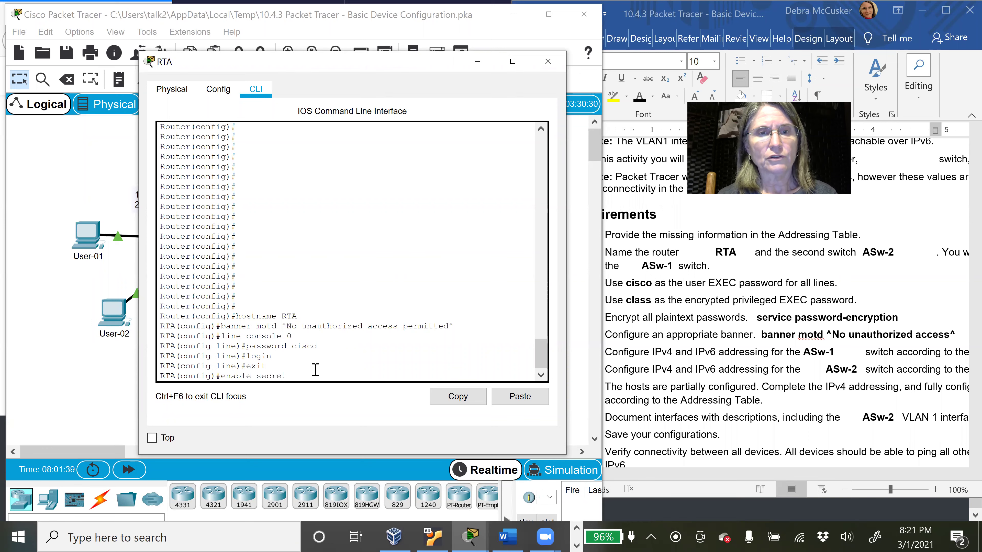
text( class)
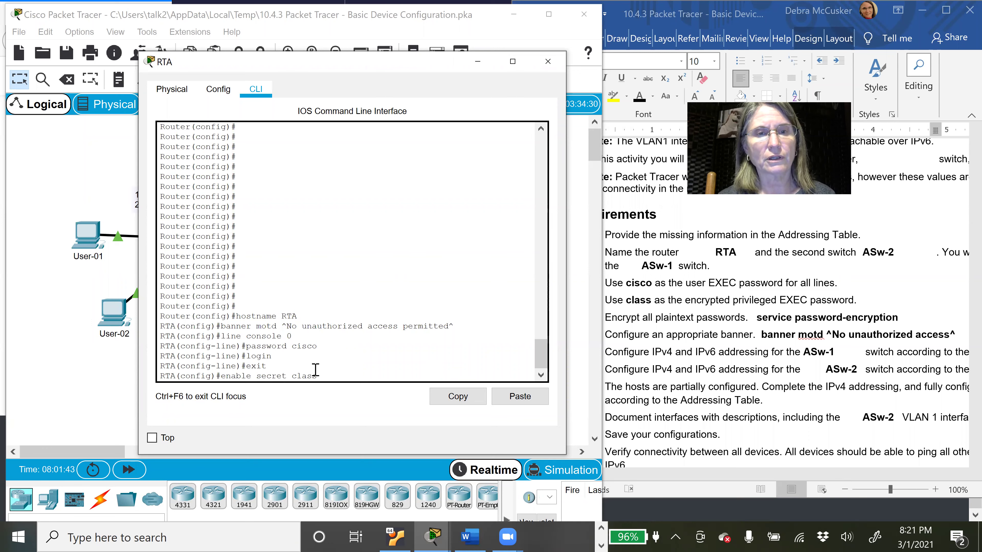
Step: Apply the enable secret, turn on service password-encryption, and exit to RTA#
key(Return)
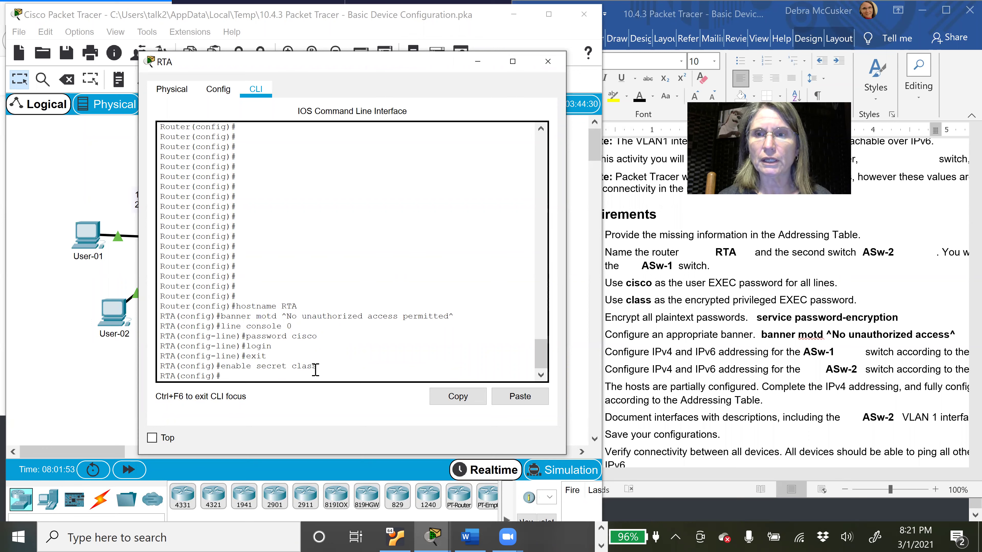
text(service passw)
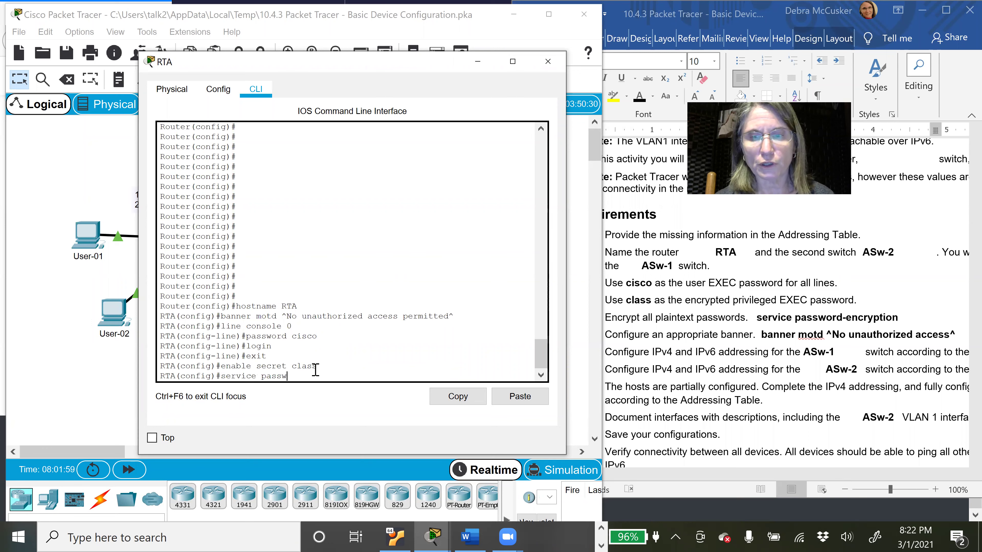
key(Tab)
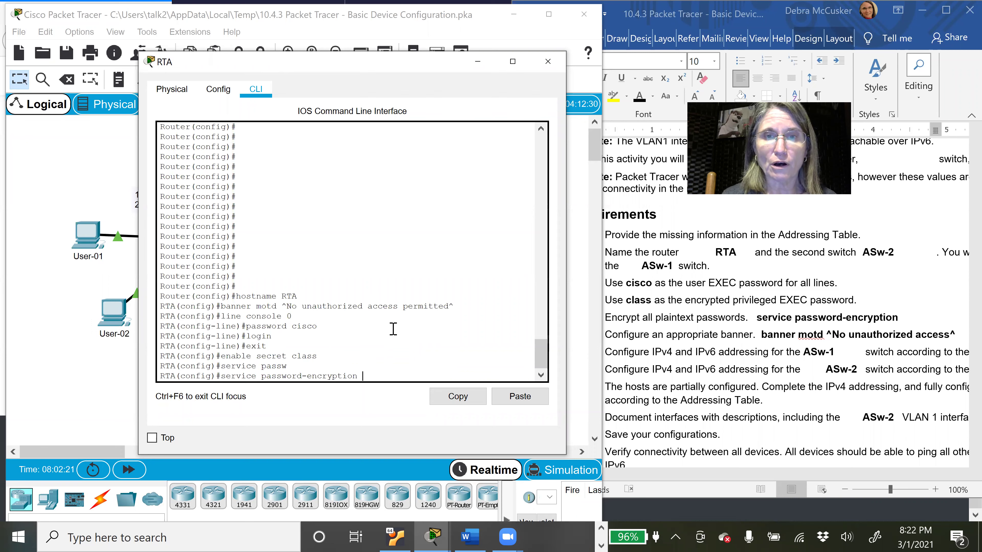
key(Return)
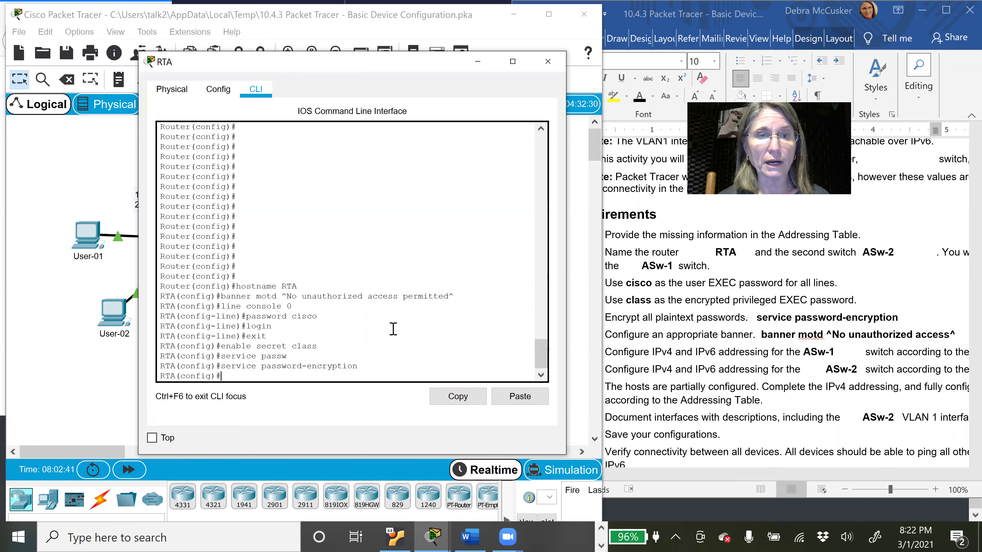
text(exit)
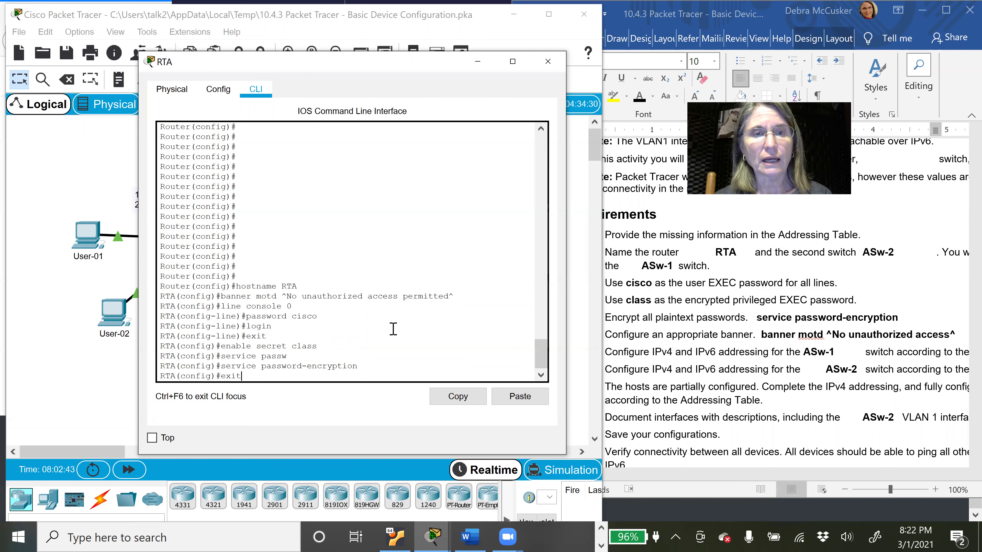
key(Return)
key(Return)
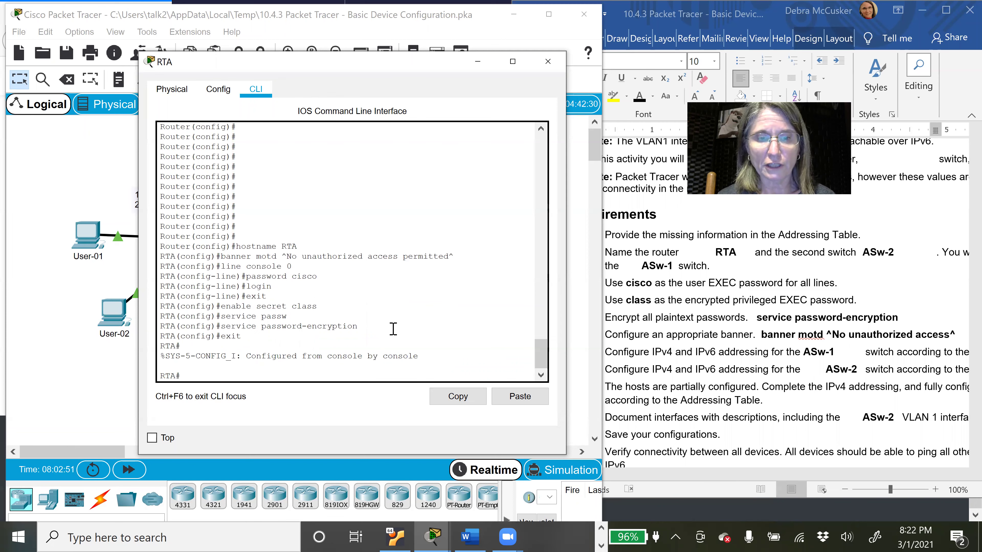
Step: Run show running-config and check the hostname, service password-encryption and enable secret lines
text(show)
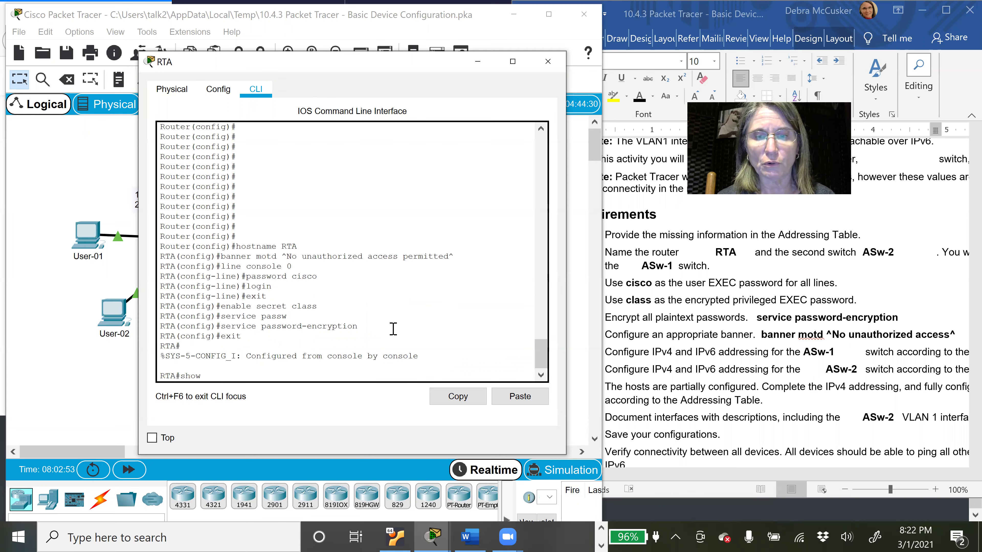
text( running)
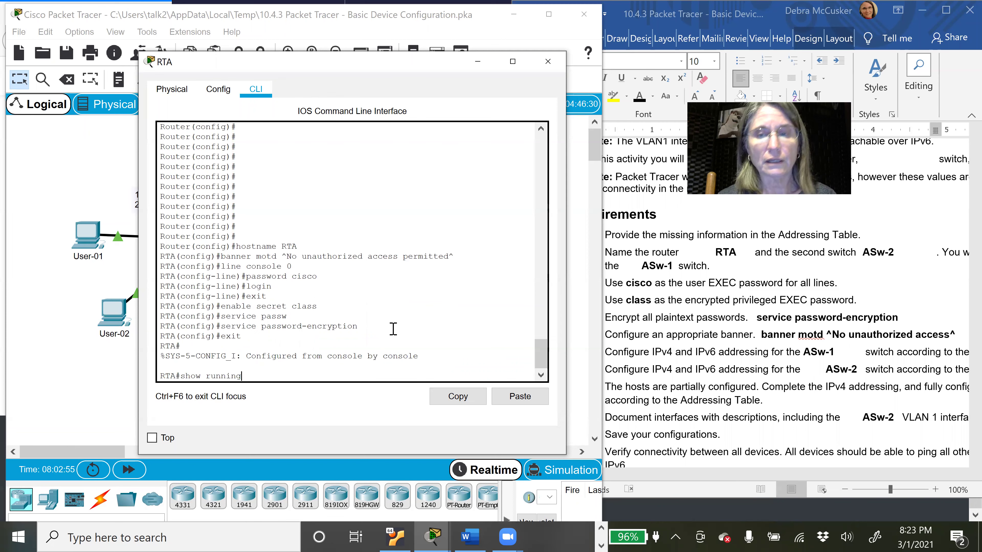
text(-config)
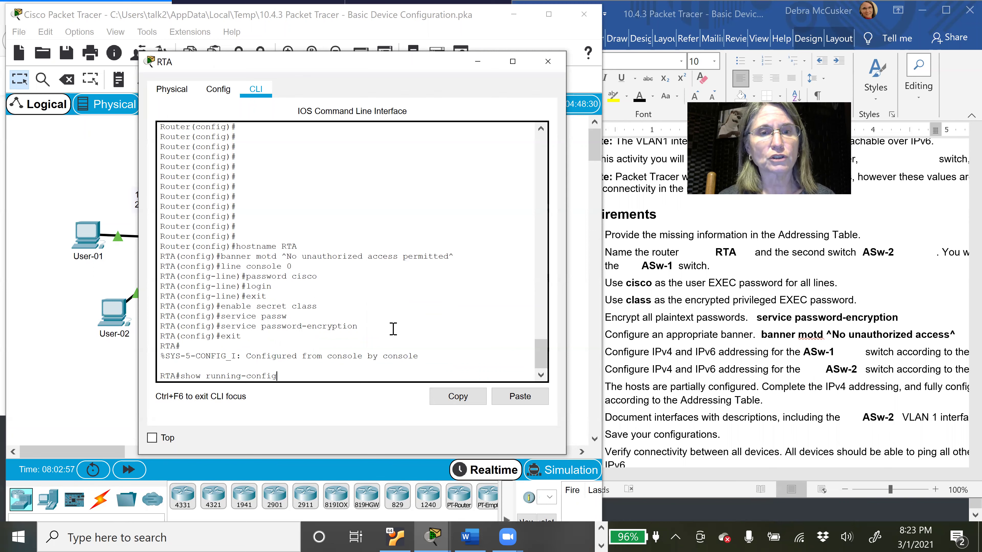
key(Return)
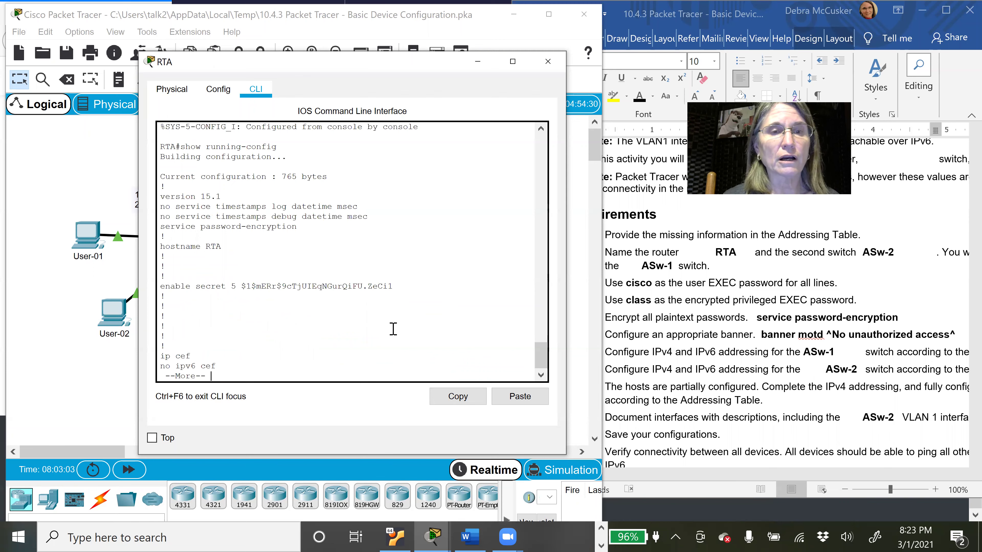
drag(222, 246, 160, 247)
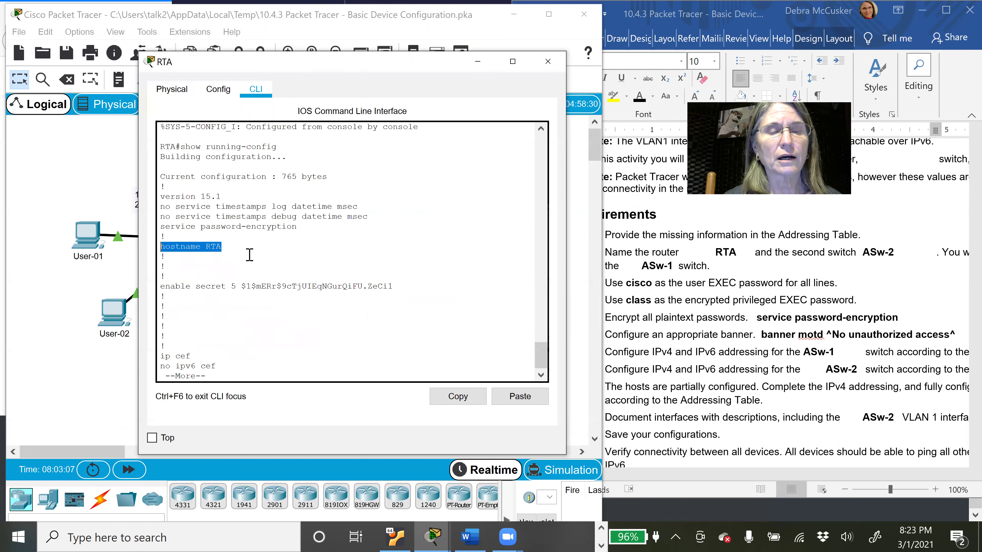
drag(314, 227, 159, 231)
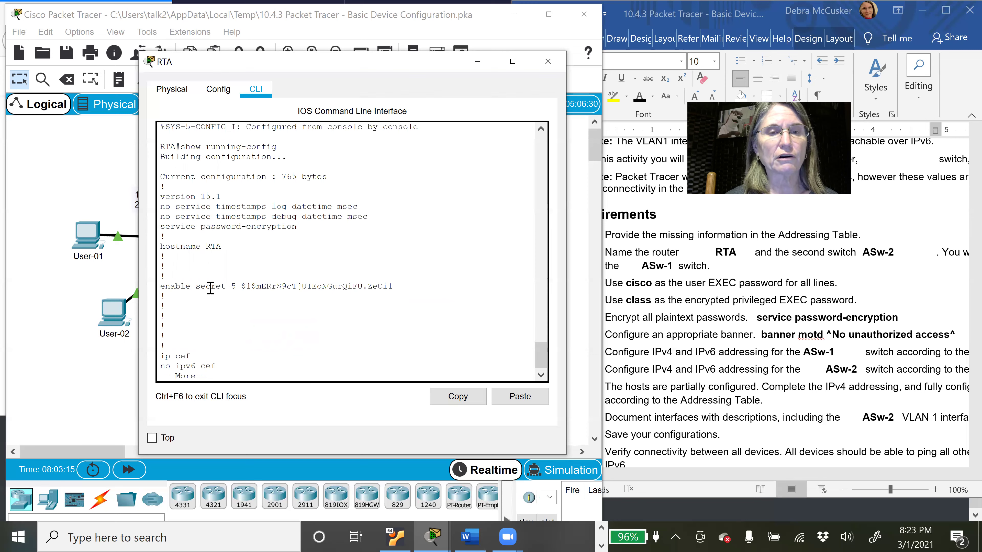
drag(243, 287, 409, 297)
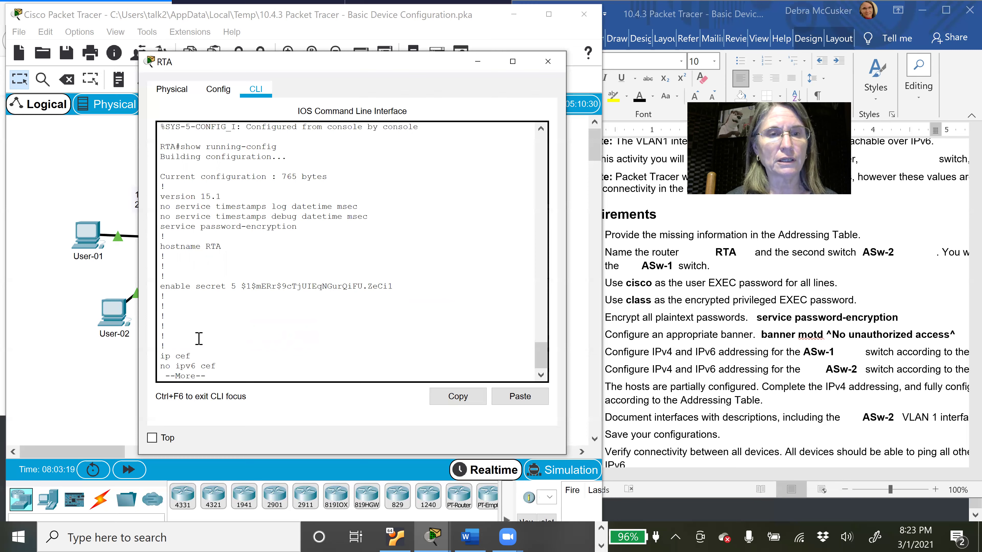
key(space)
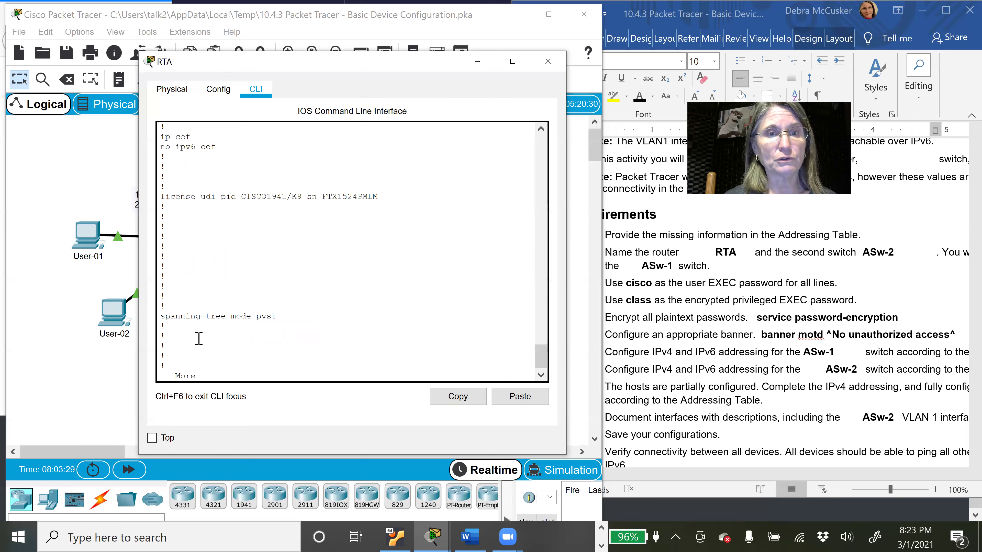
key(space)
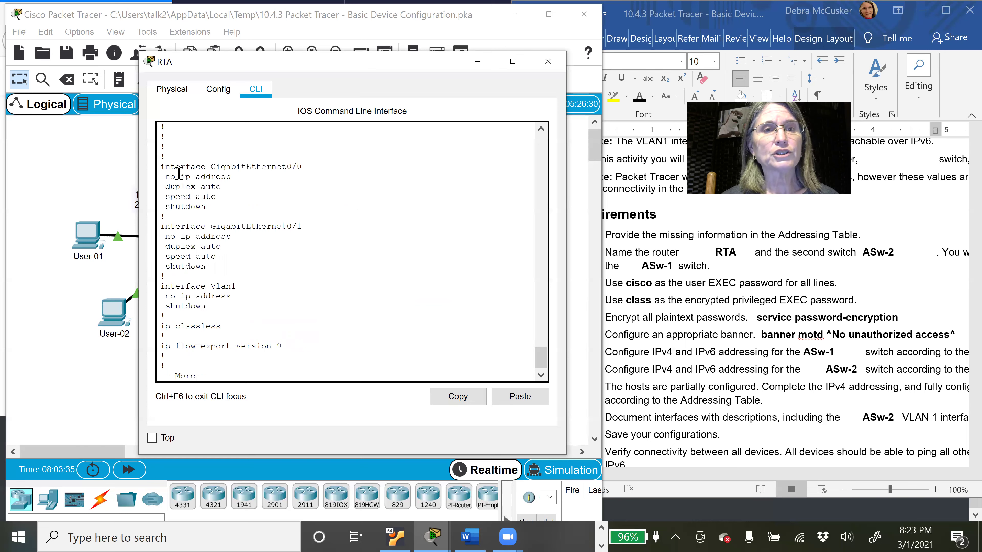
Step: Check the GigabitEthernet0/0 and 0/1 interface lines, then page to the configuration's end
drag(164, 167, 305, 168)
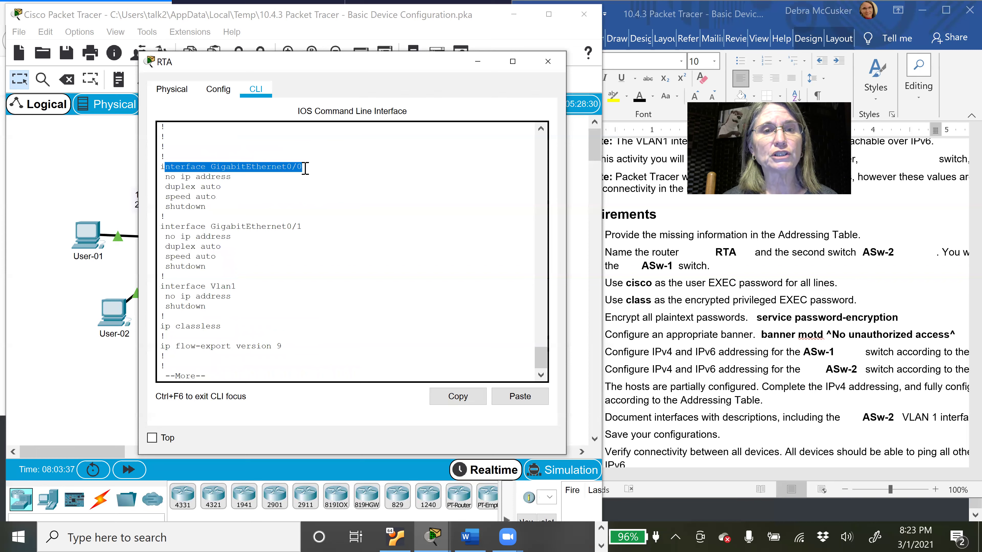
click(163, 222)
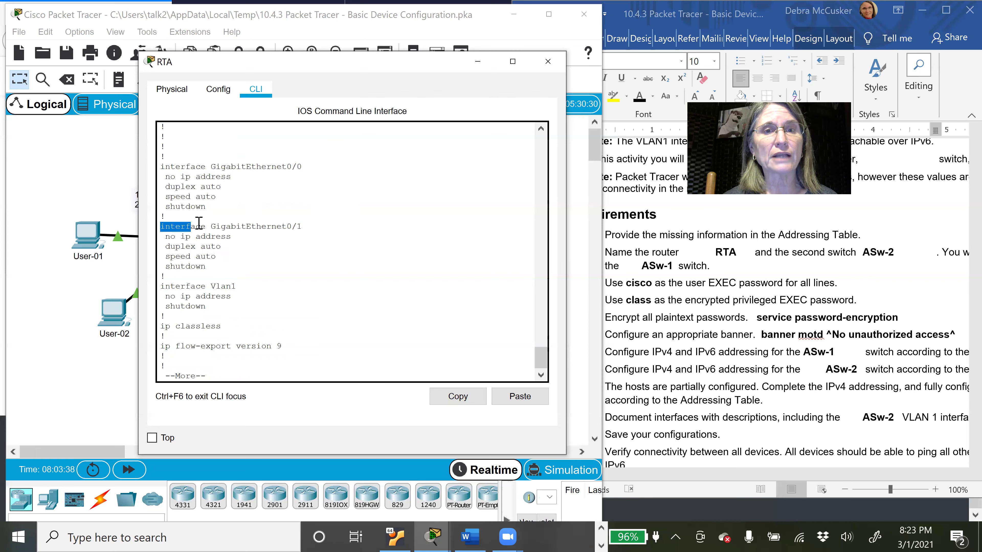
triple_click(309, 225)
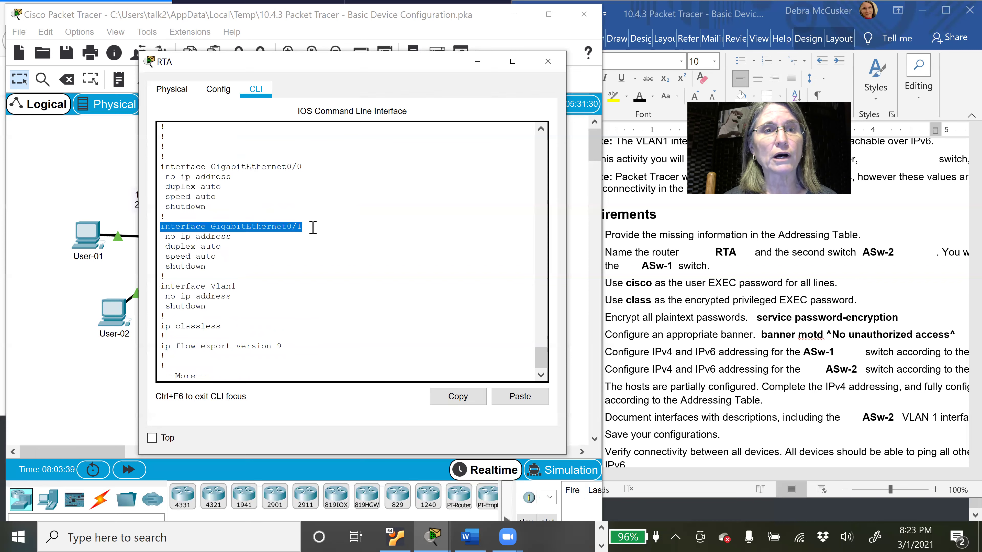
click(212, 237)
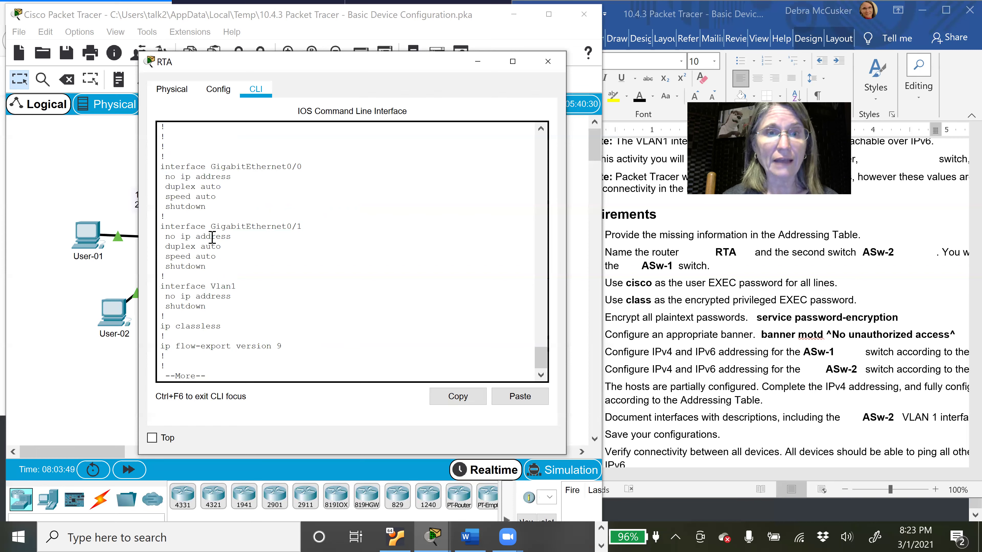
click(212, 237)
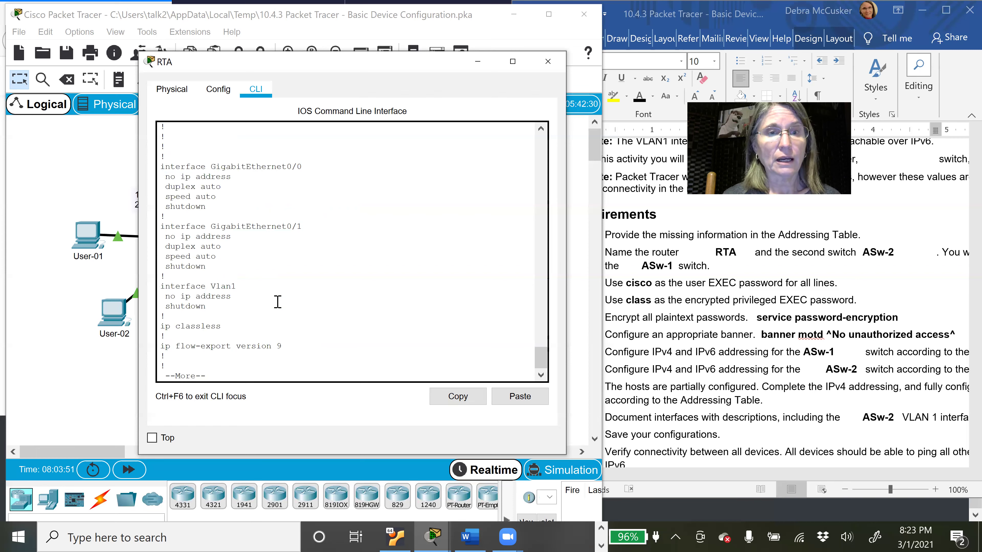
key(space)
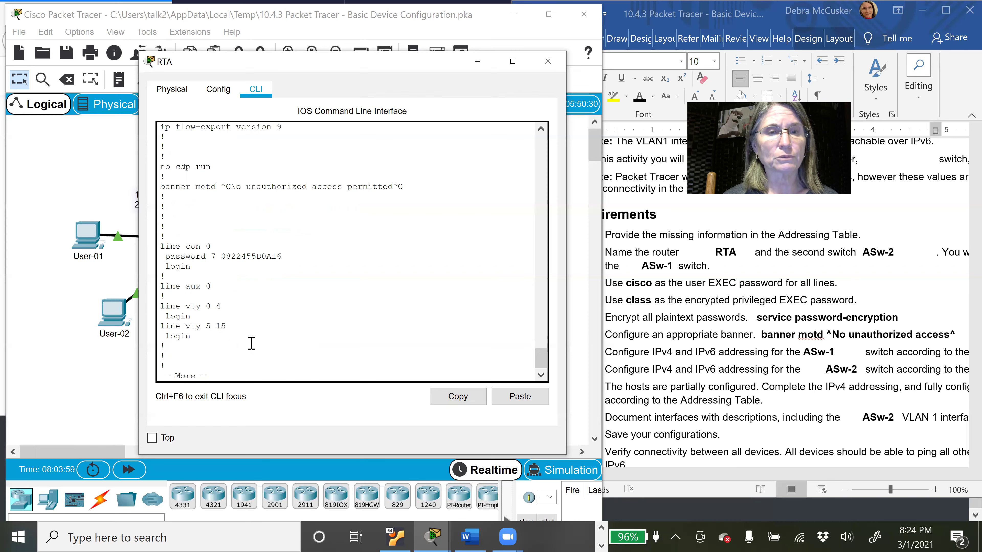
key(space)
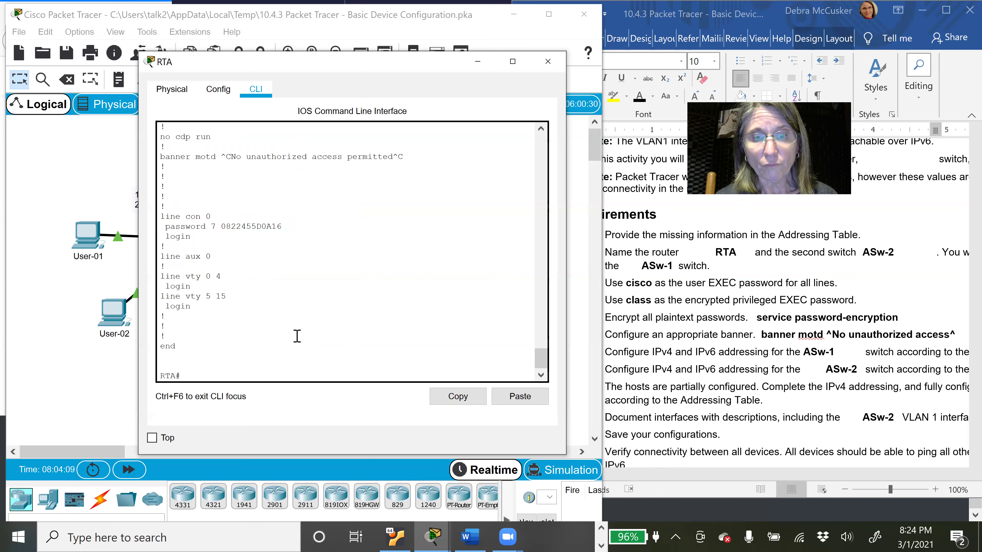
Step: Enter global configuration with config t, then interface G0/0 with int g0/0
text(config t)
key(Return)
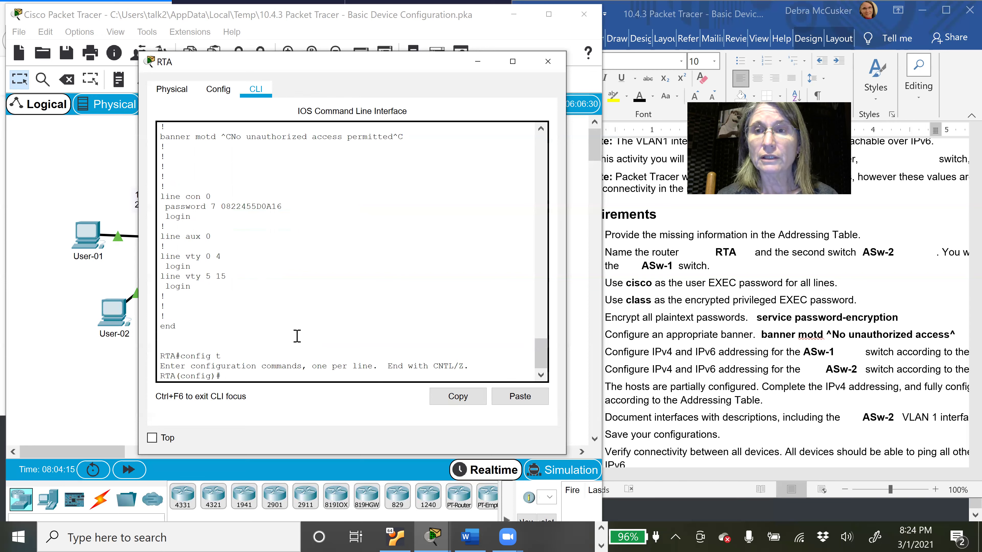
text(int g0/0)
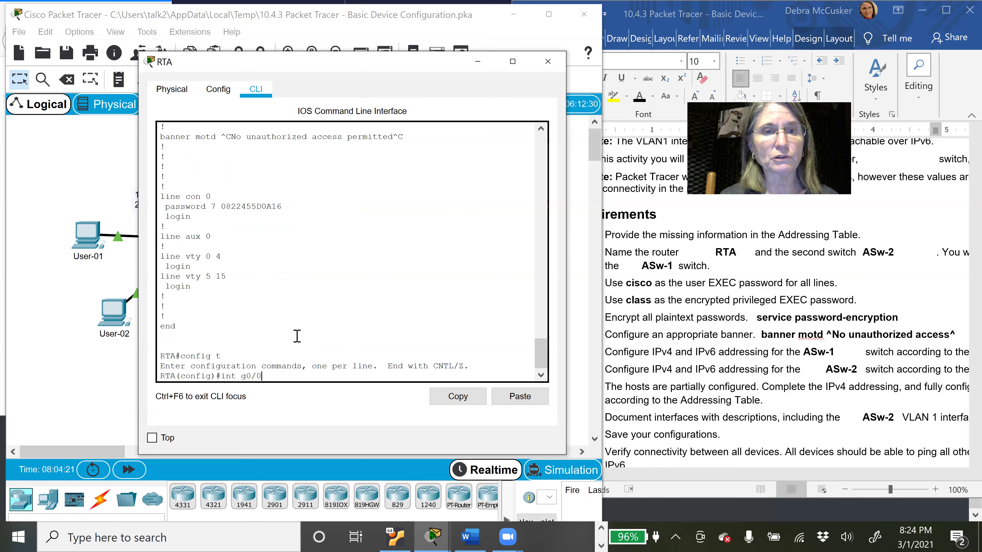
key(Return)
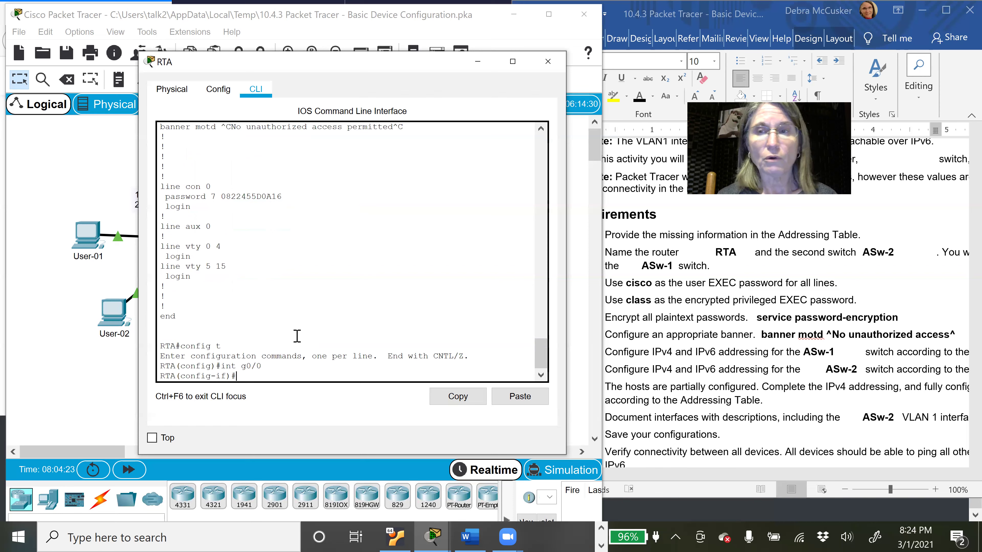
Step: Assign G0/0 the address 10.10.10.1 255.255.255.0 and enable it with no shutdown
text(ip ad)
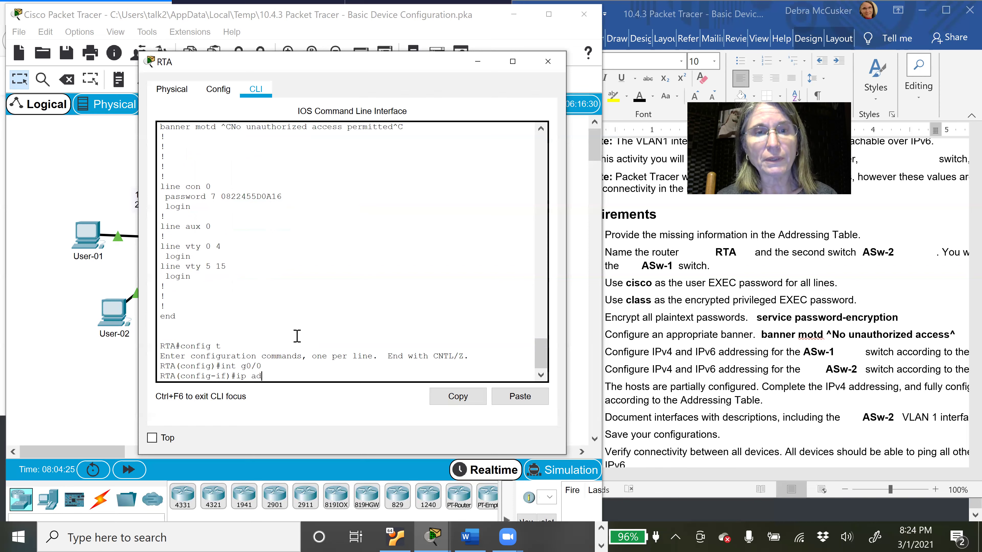
text(dress)
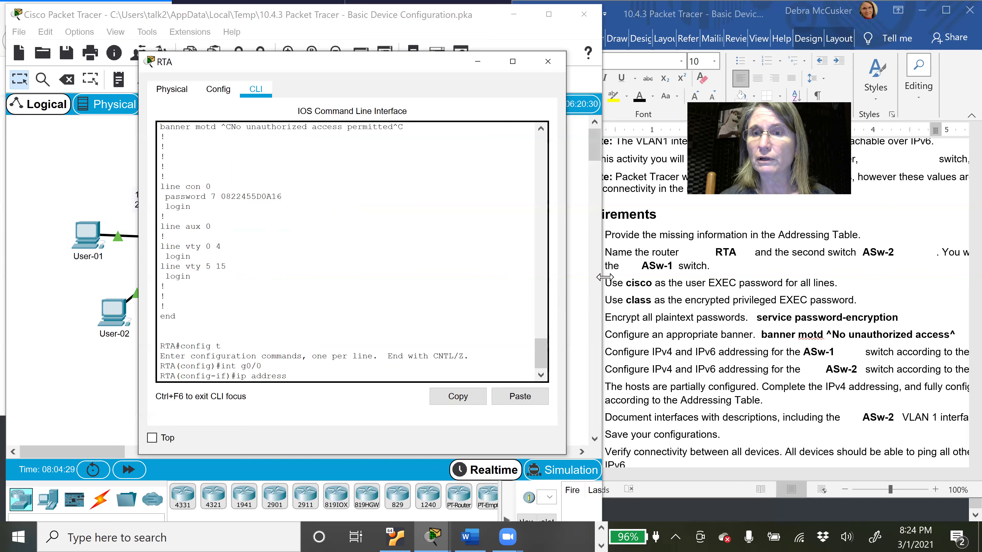
click(856, 287)
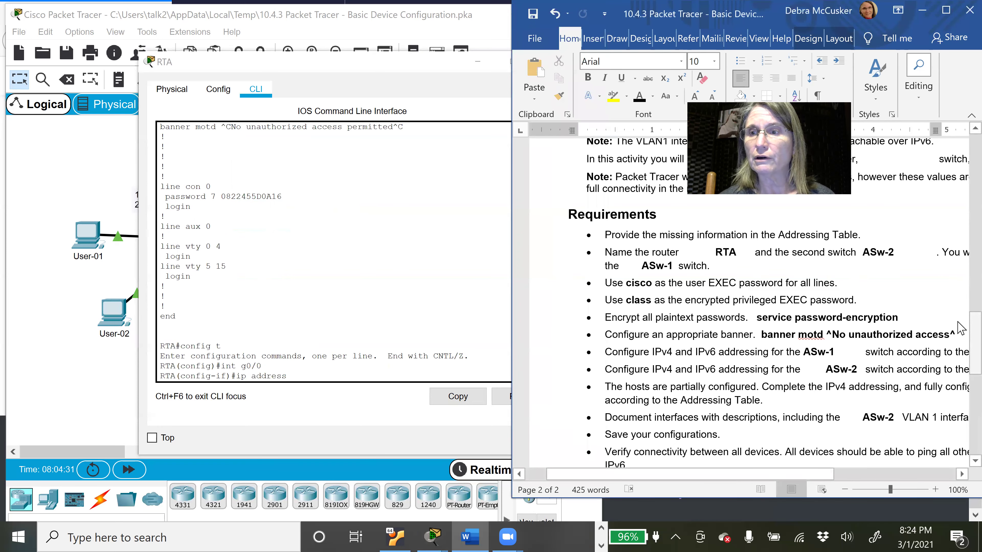
drag(962, 328, 962, 173)
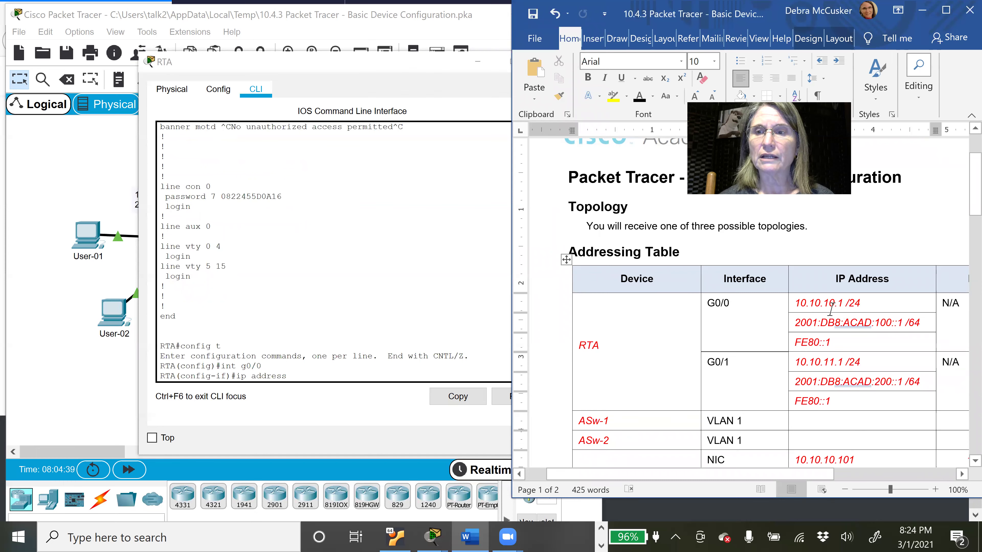
click(394, 378)
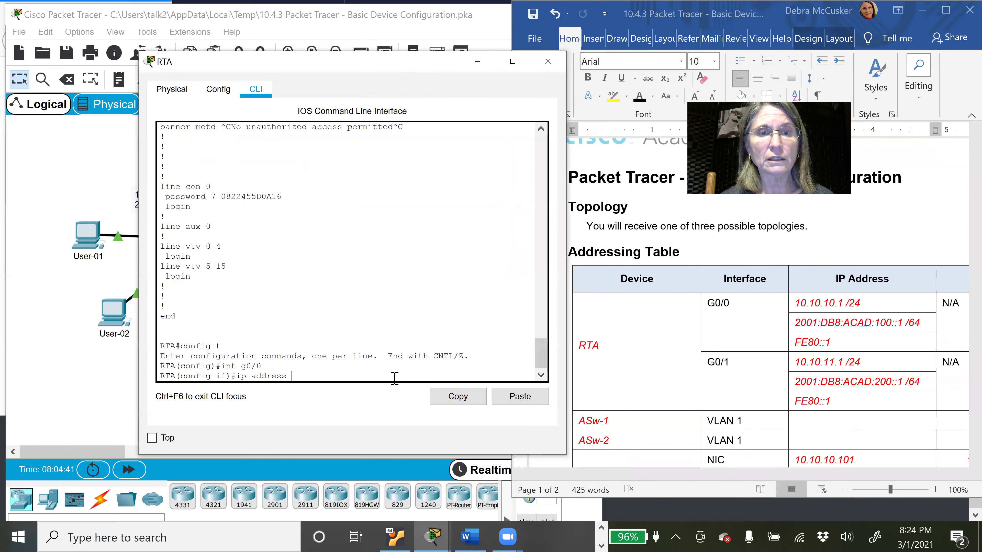
text(10.10)
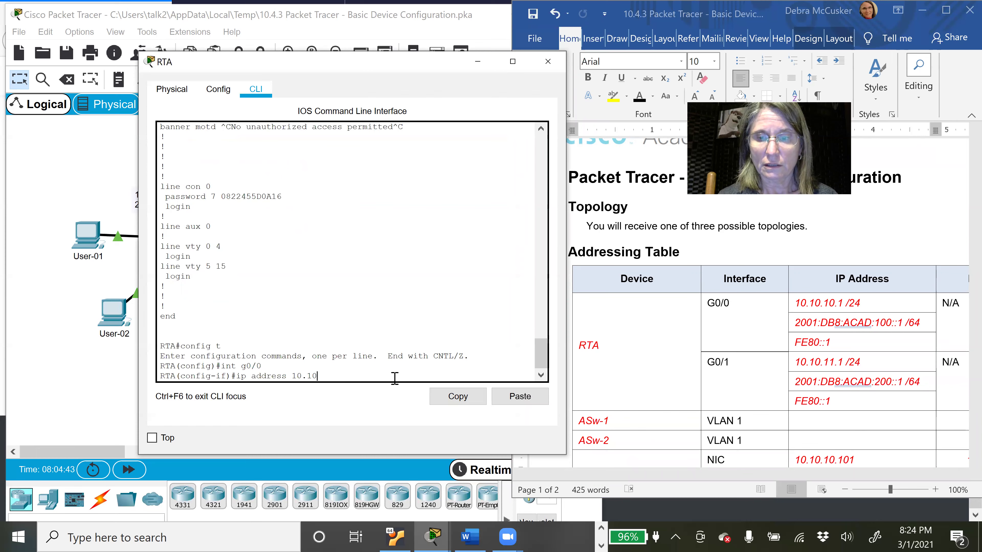
text(.10.1)
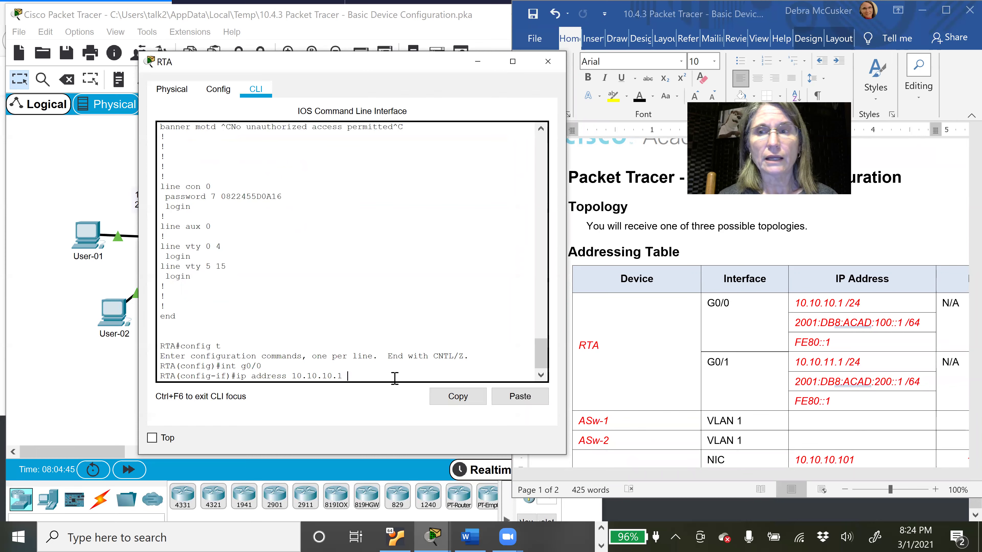
text( 255.255.255.0)
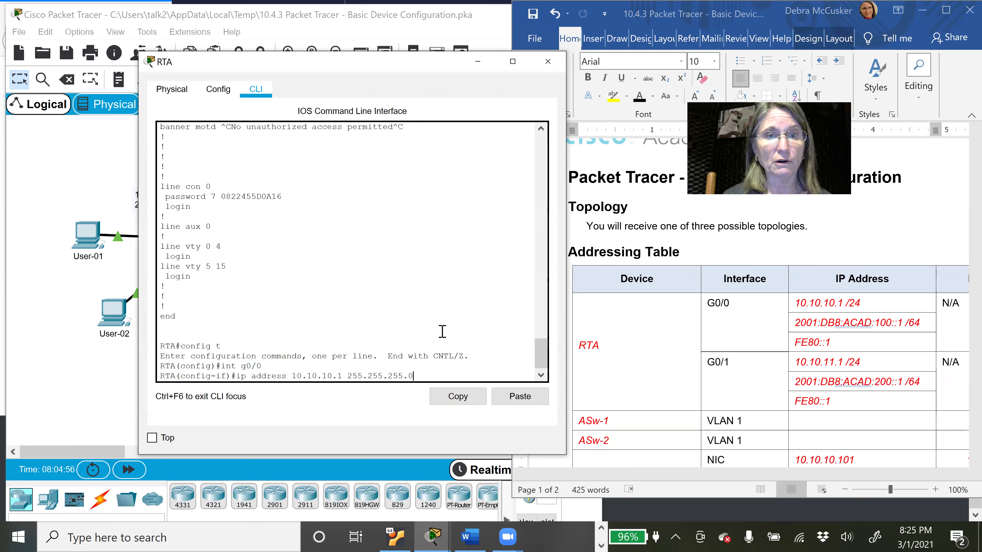
key(Return)
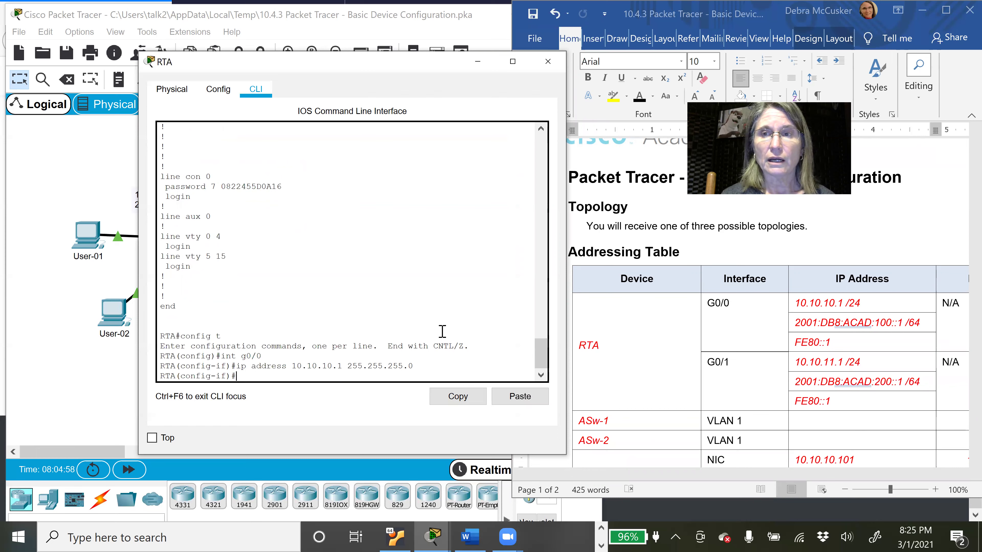
text(no)
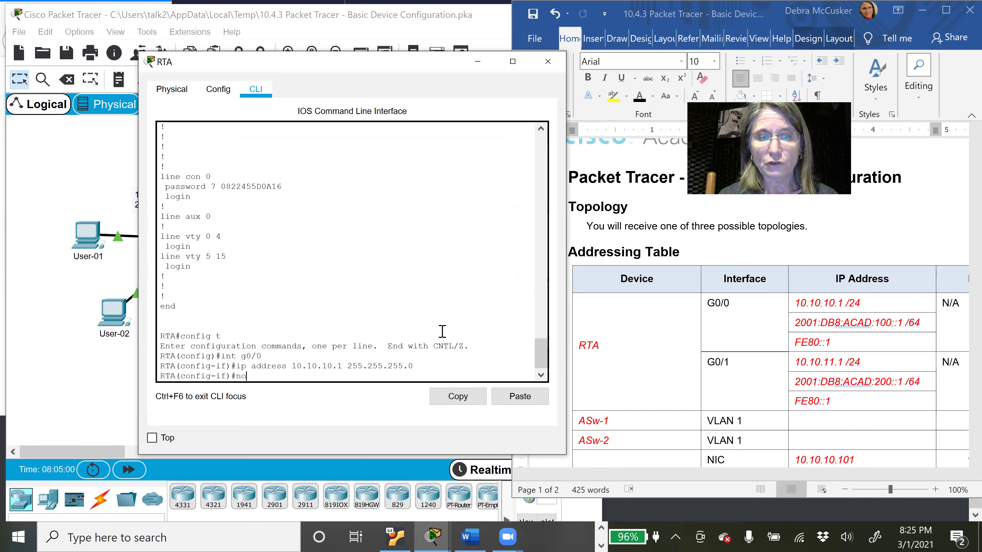
text( shutdown)
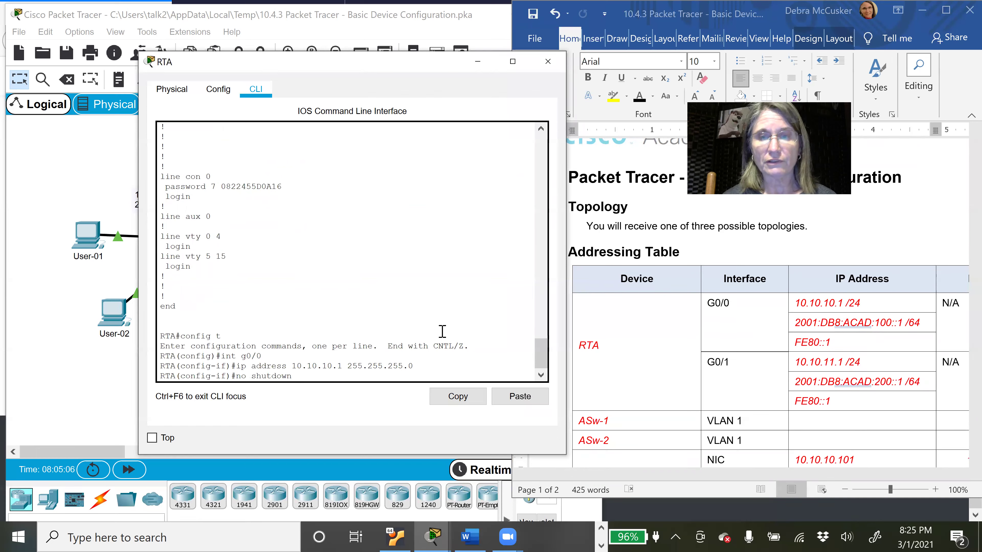
key(Return)
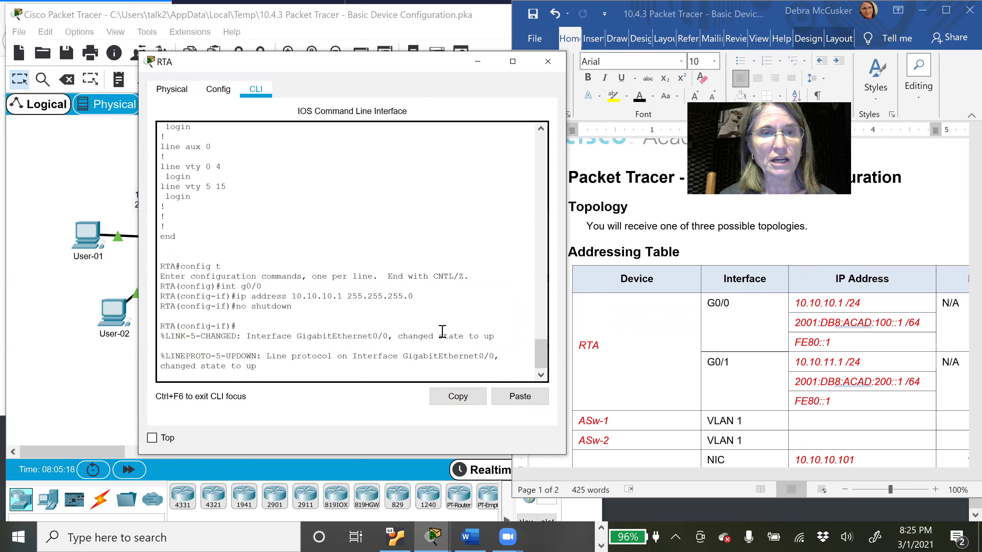
key(Return)
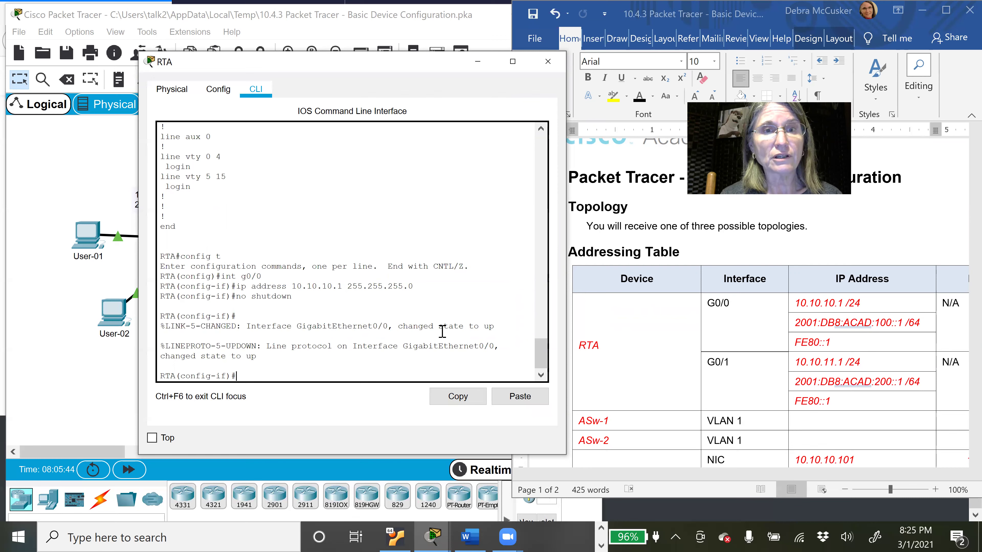
Step: Assign G0/0 the IPv6 address 2001:db8:acad:100::1/64, then start entering the fe80::1 link-local command
text(ipv6 address 2001)
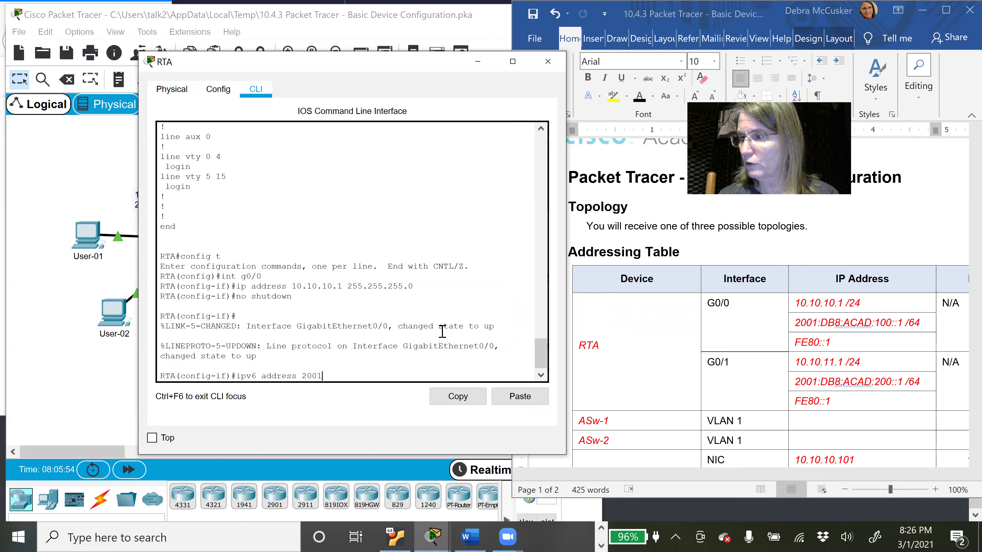
text(:)
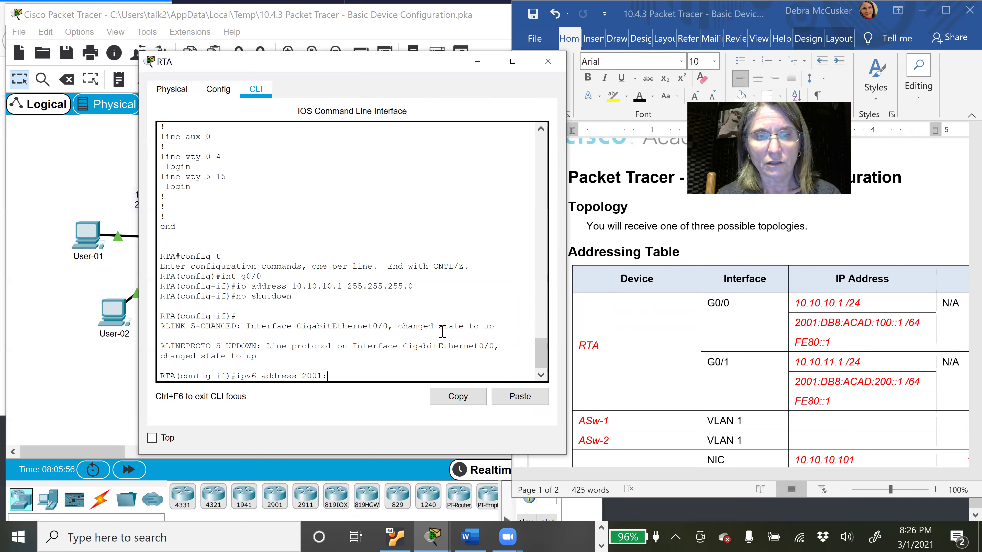
text(db8)
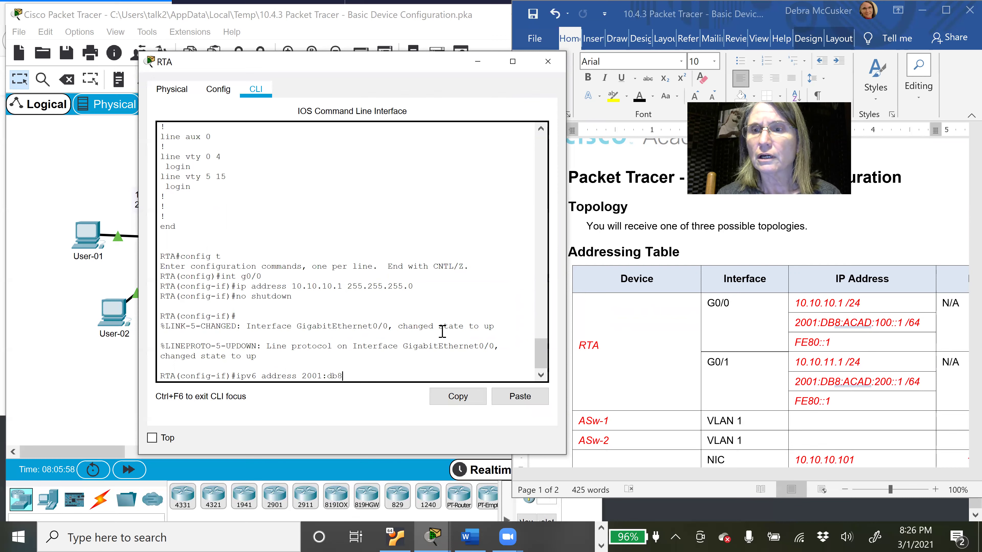
text(:aca)
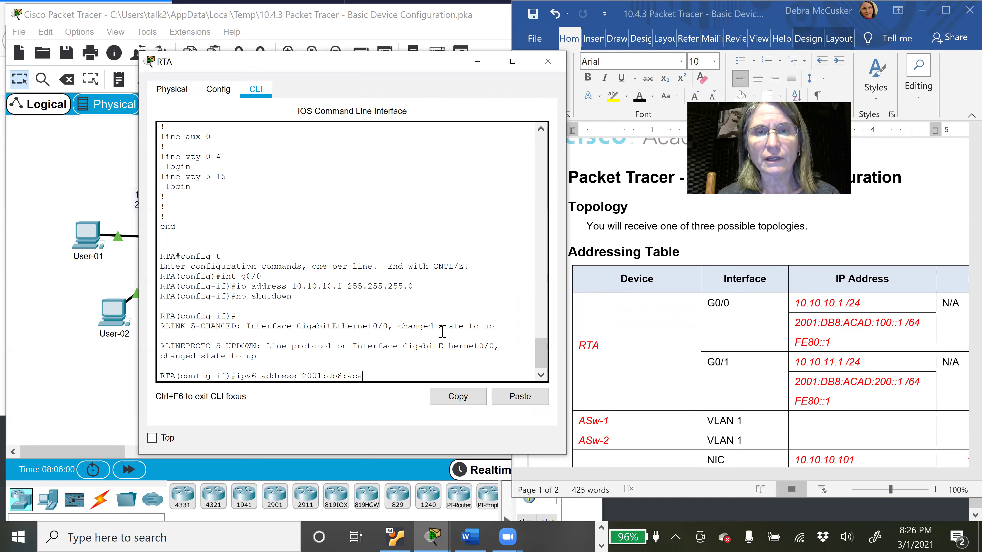
text(d:)
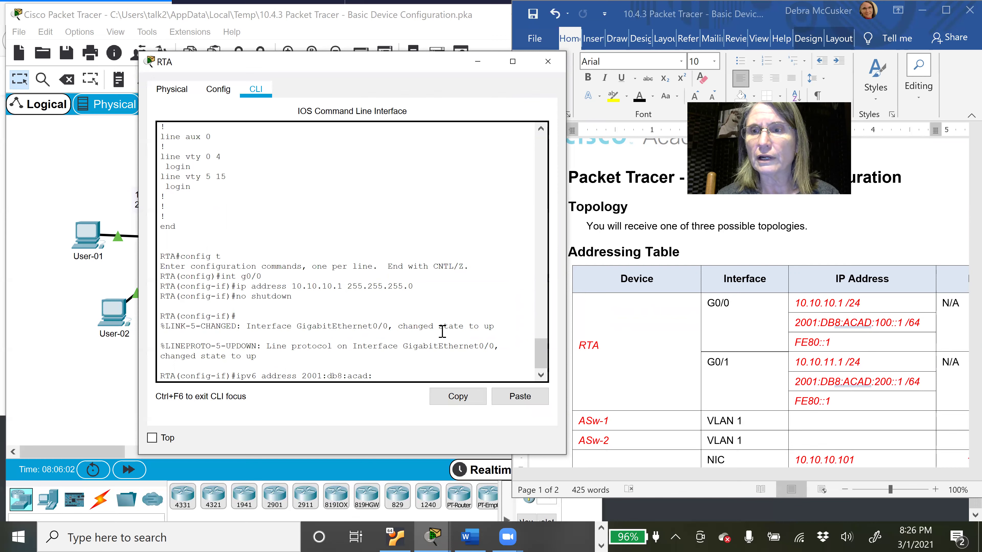
text(1)
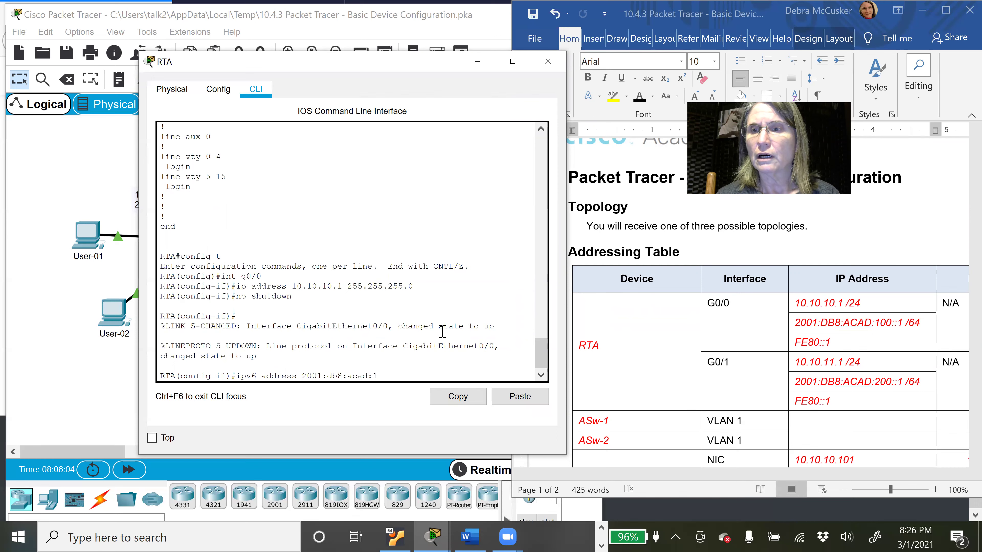
text(00)
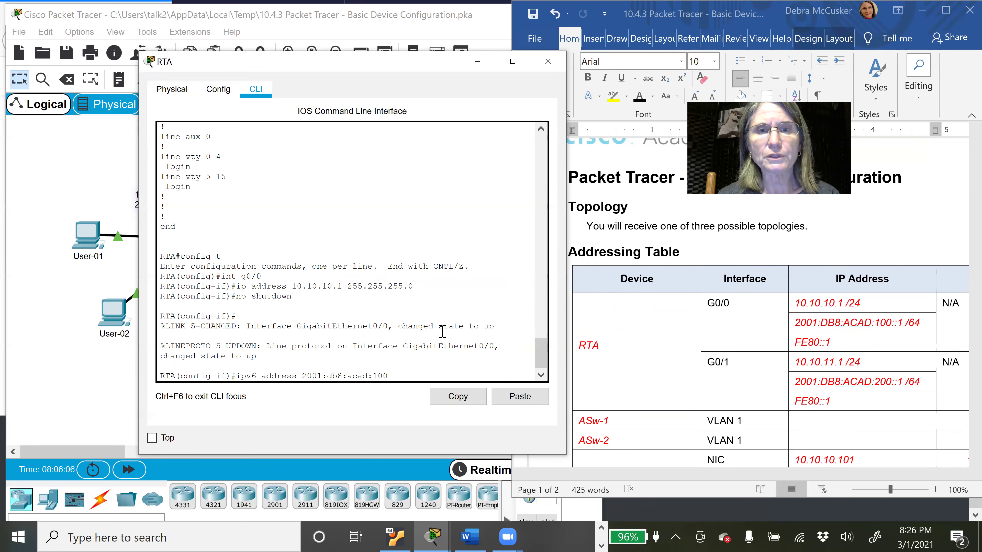
text(::1/64)
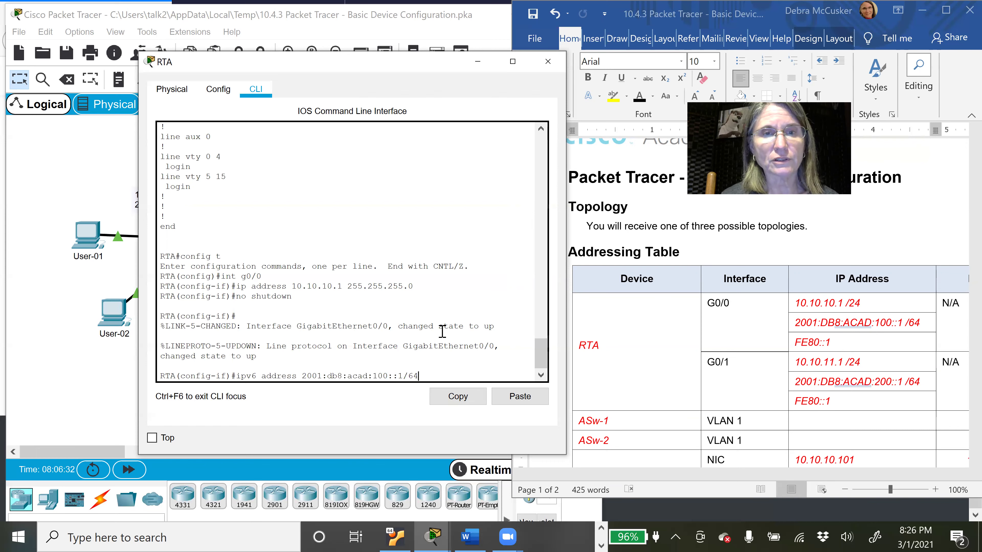
key(Return)
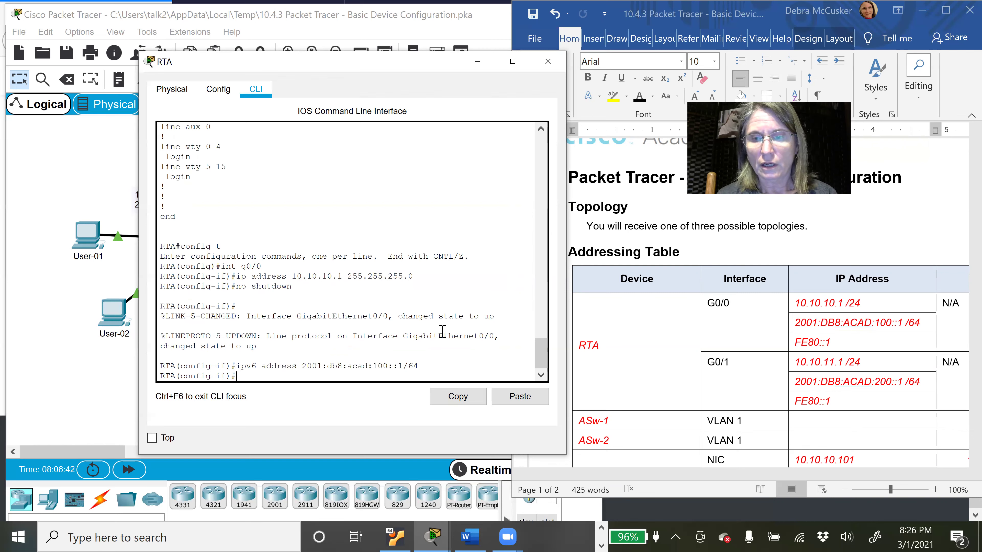
text(ip)
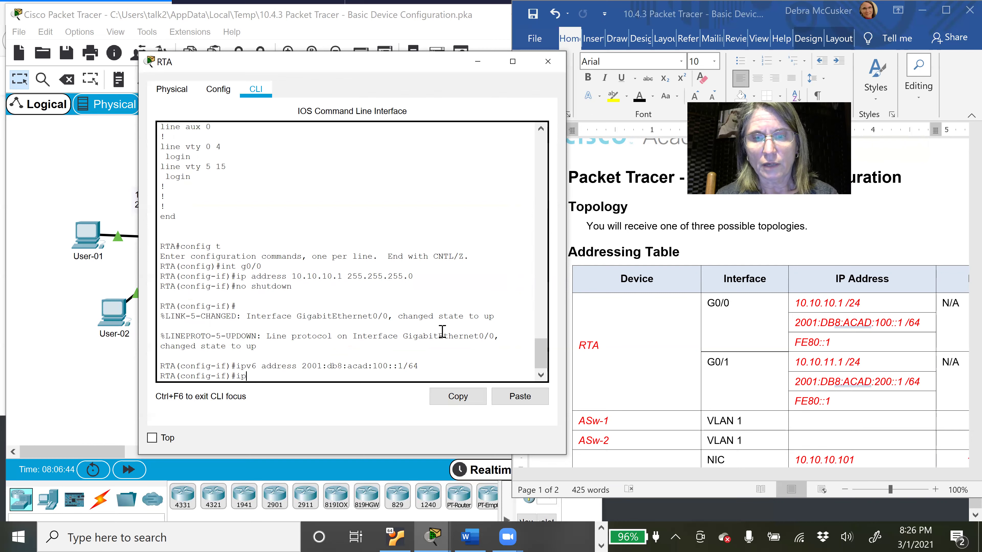
text(v6 address)
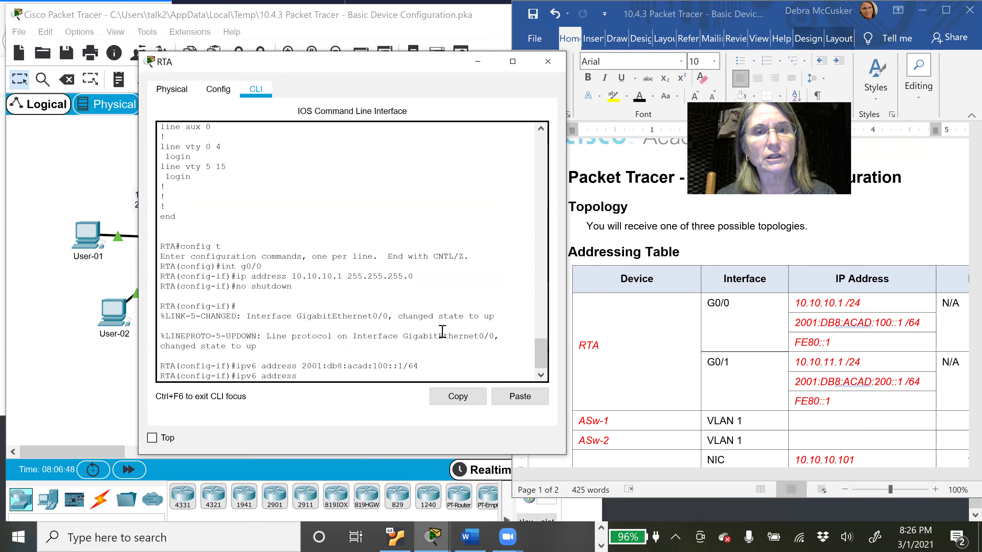
text( f)
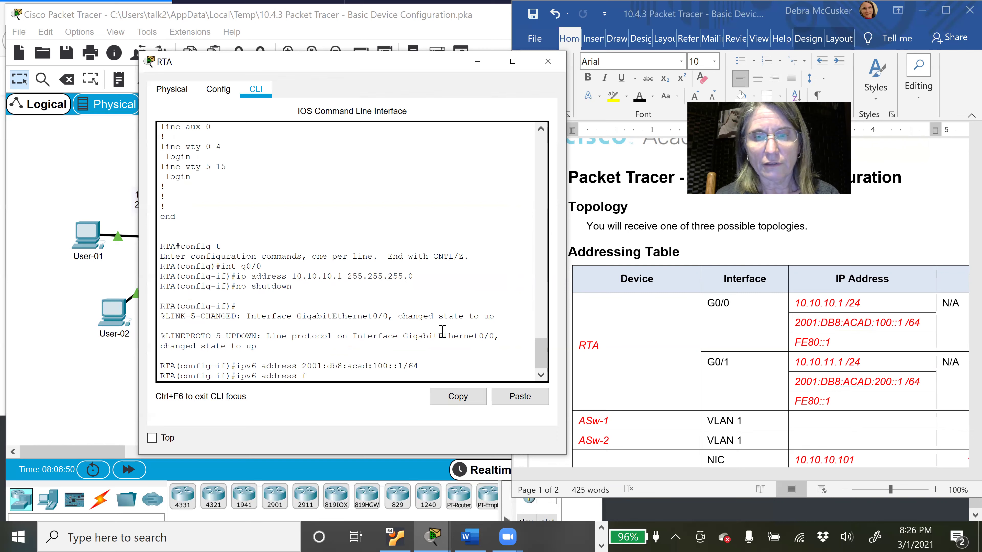
text(e80::1 l)
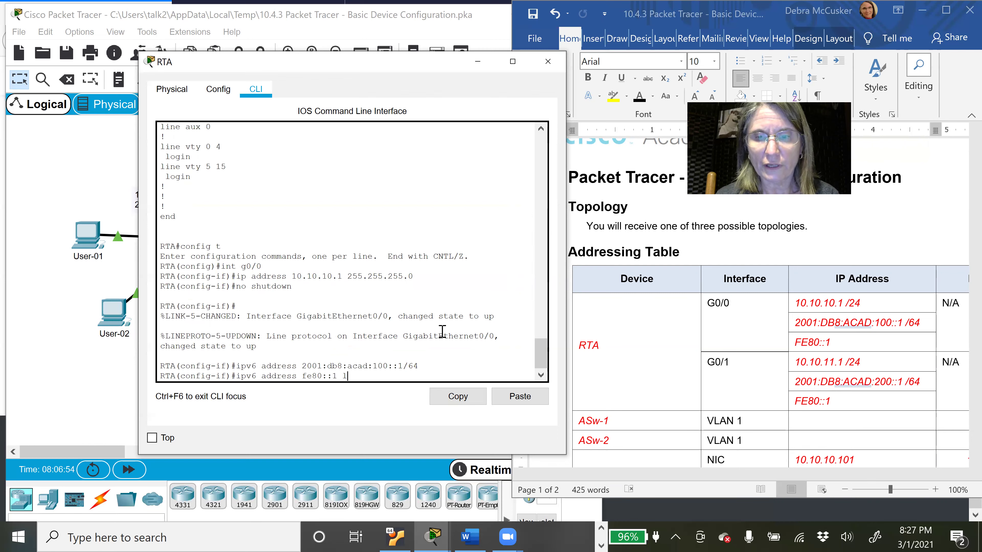
text(inkl-l)
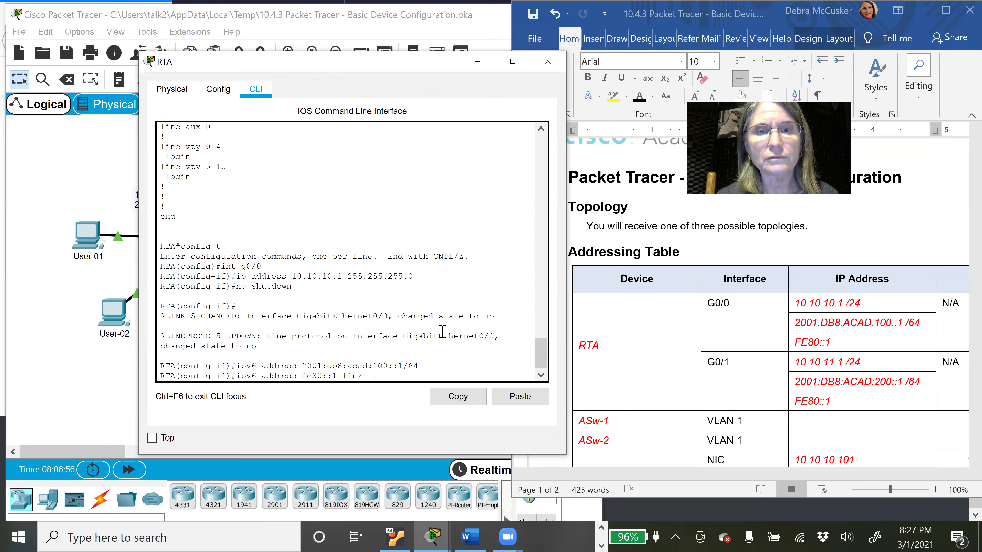
text(oca)
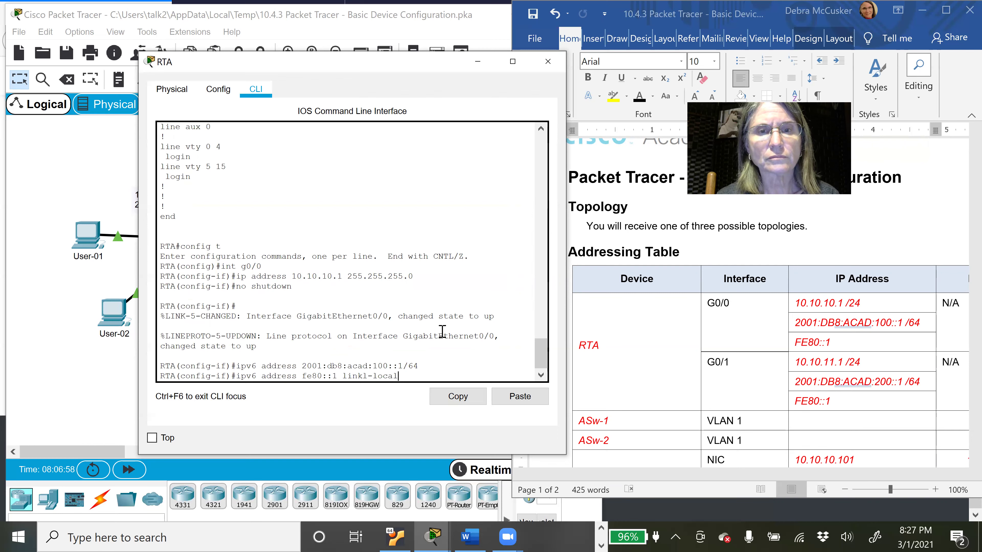
text(l)
Step: Set G0/0's link-local address to fe80::1, correcting the misspelled 'linkl-local' keyword to 'link-local'
key(Return)
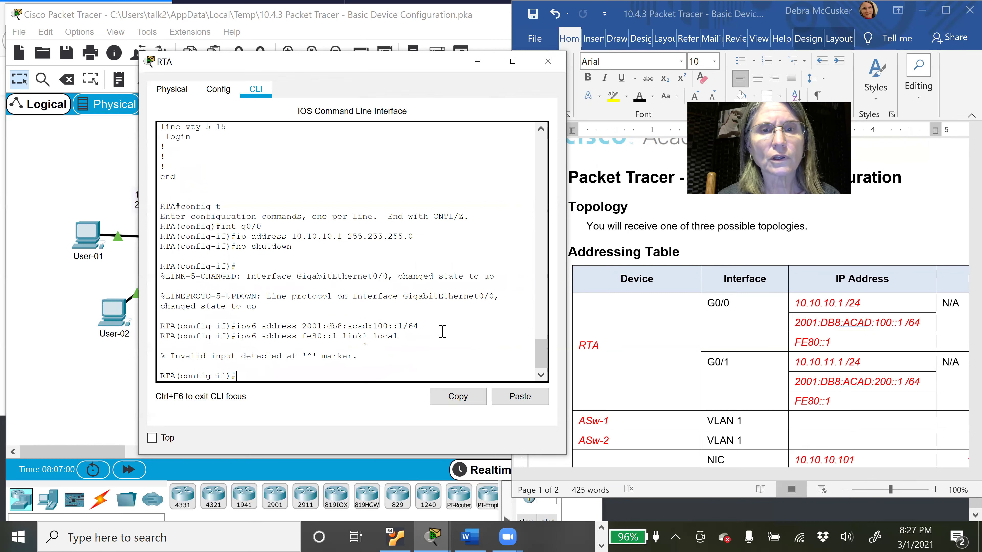
key(Up)
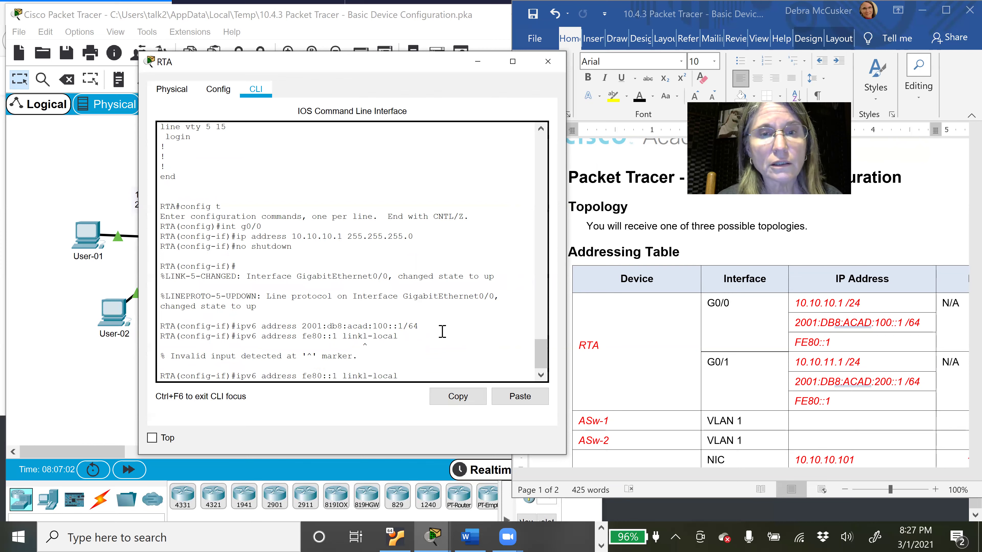
key(BackSpace)
key(BackSpace)
key(BackSpace)
key(BackSpace)
key(BackSpace)
key(BackSpace)
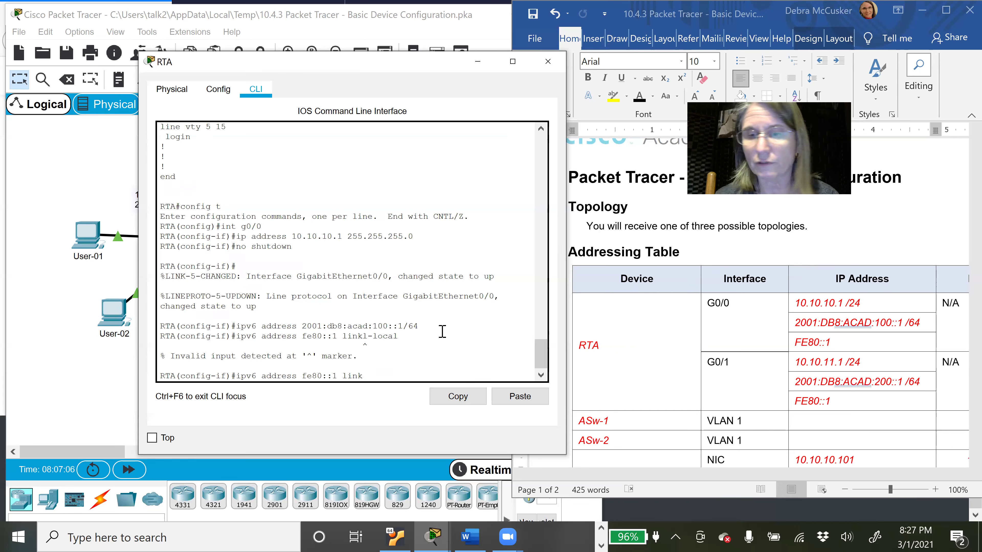
text(-lo)
text(l)
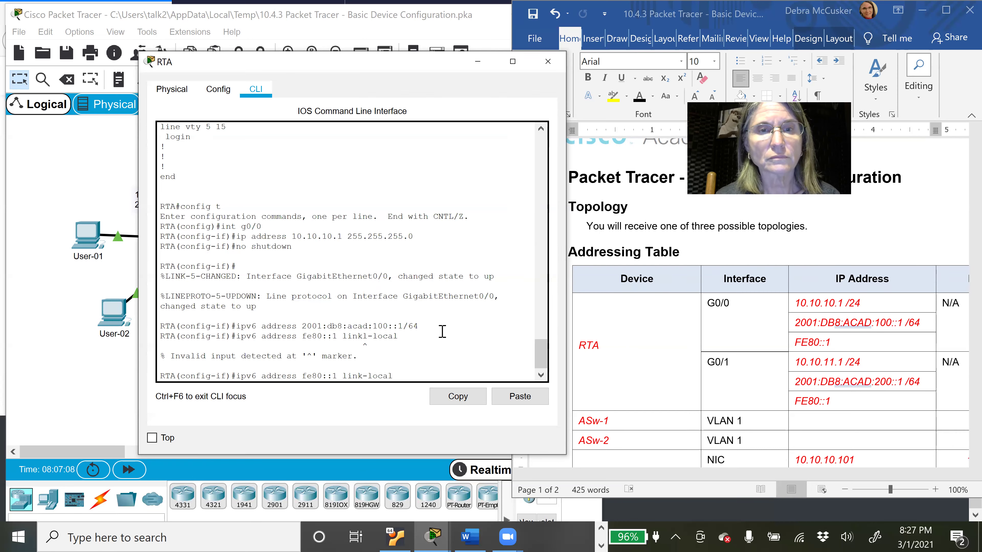
key(Return)
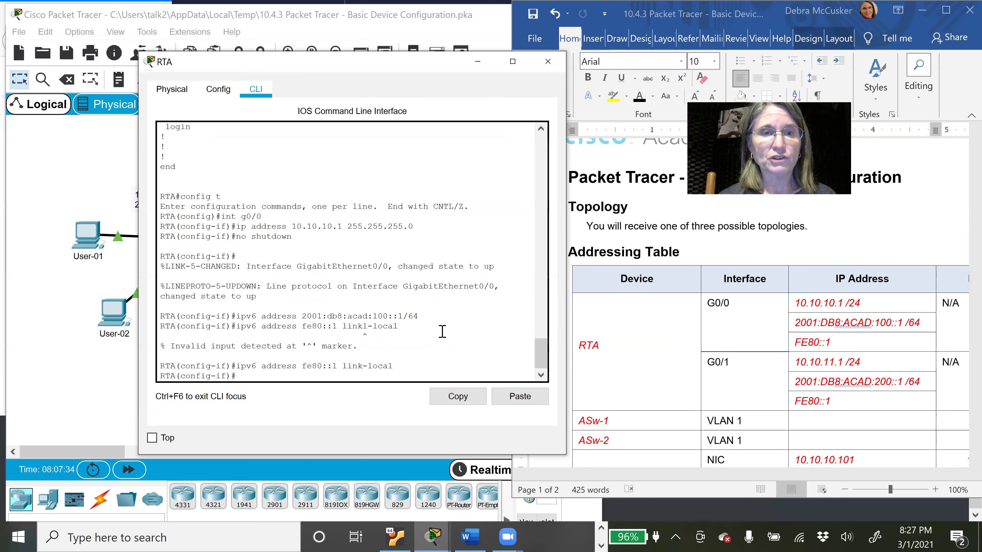
drag(232, 374, 158, 376)
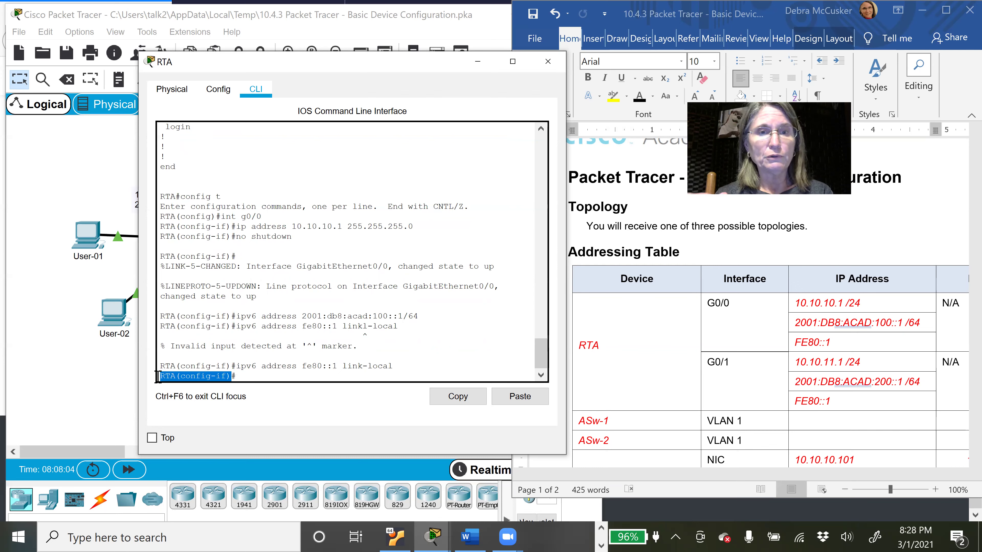
Step: Exit back to the RTA# prompt and display the 848-byte running configuration with show run
click(252, 376)
text(exit)
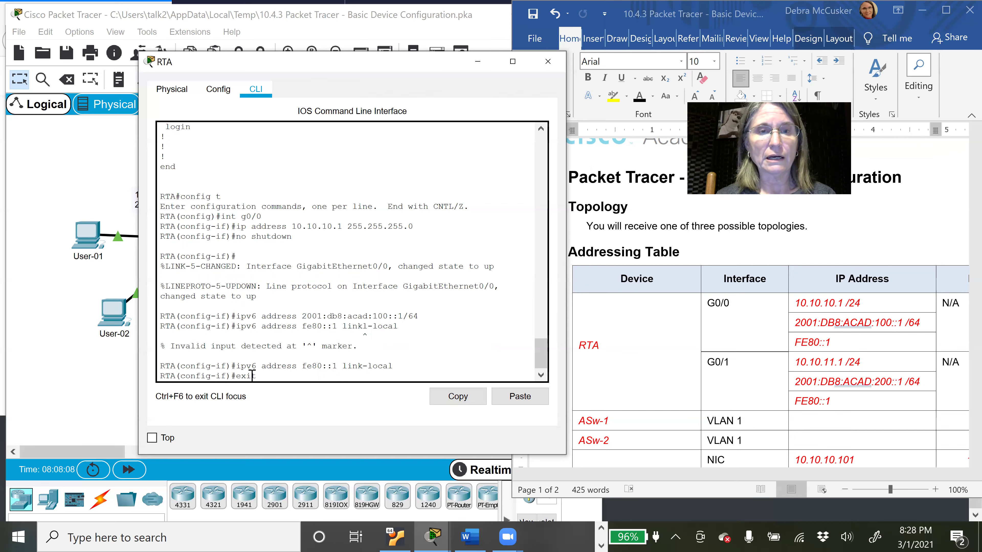
key(Return)
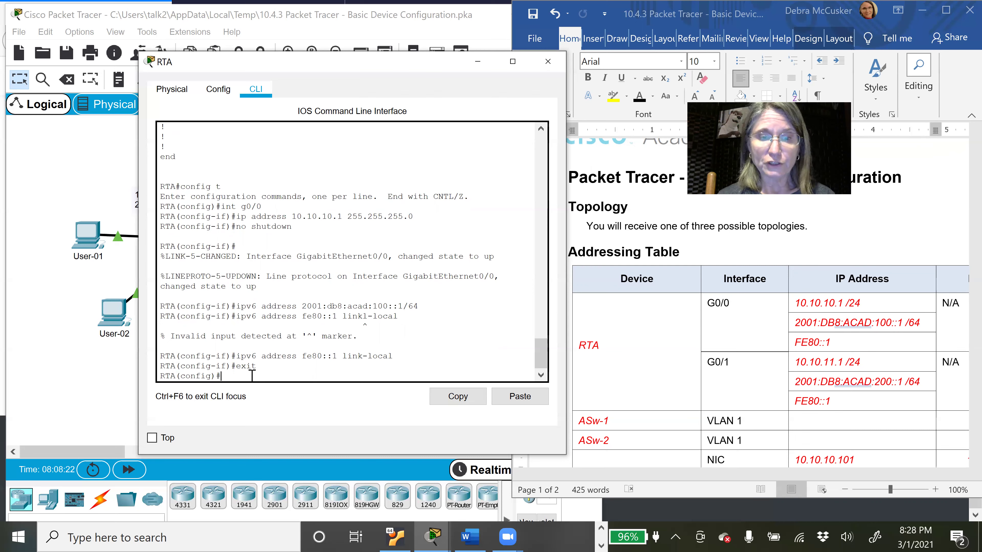
text(show run)
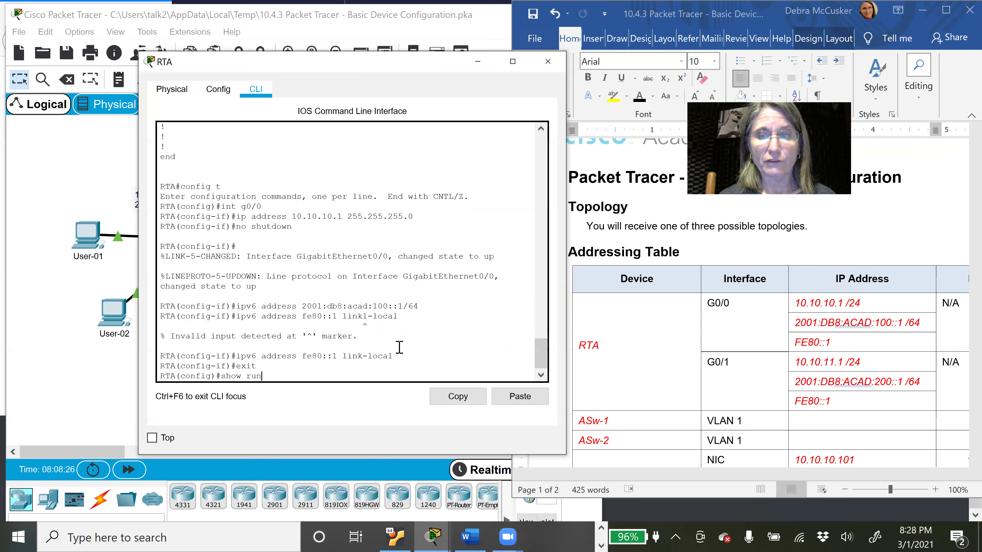
key(Return)
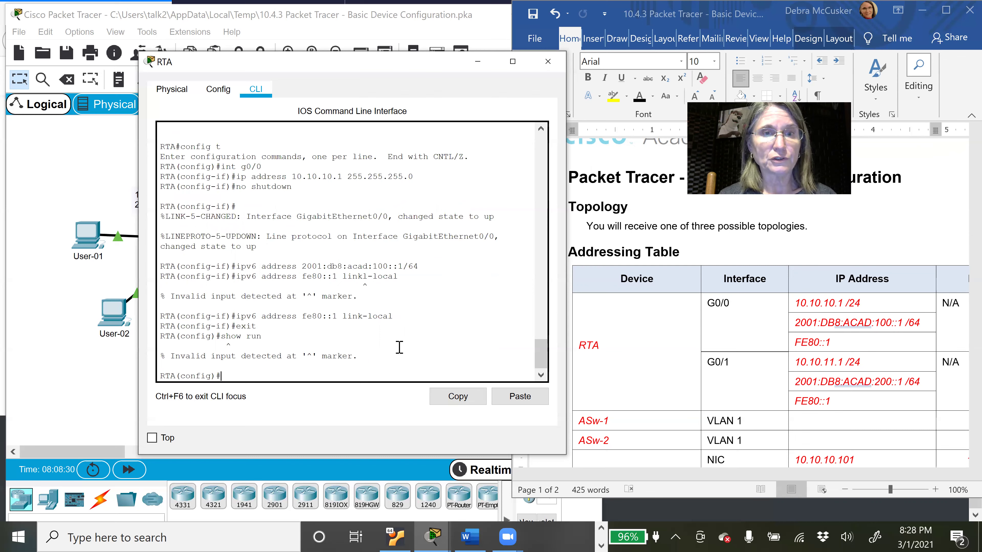
text(exit)
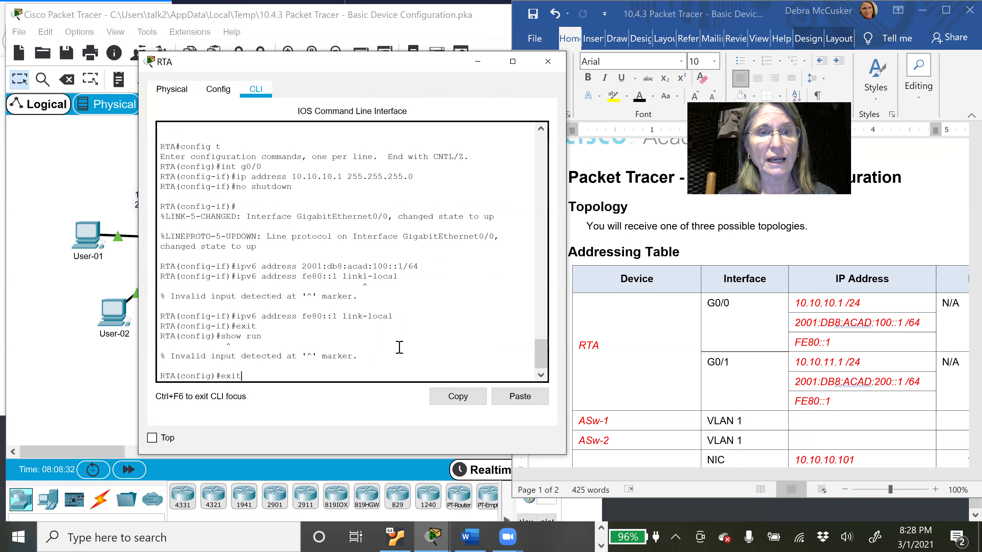
key(Return)
key(Return)
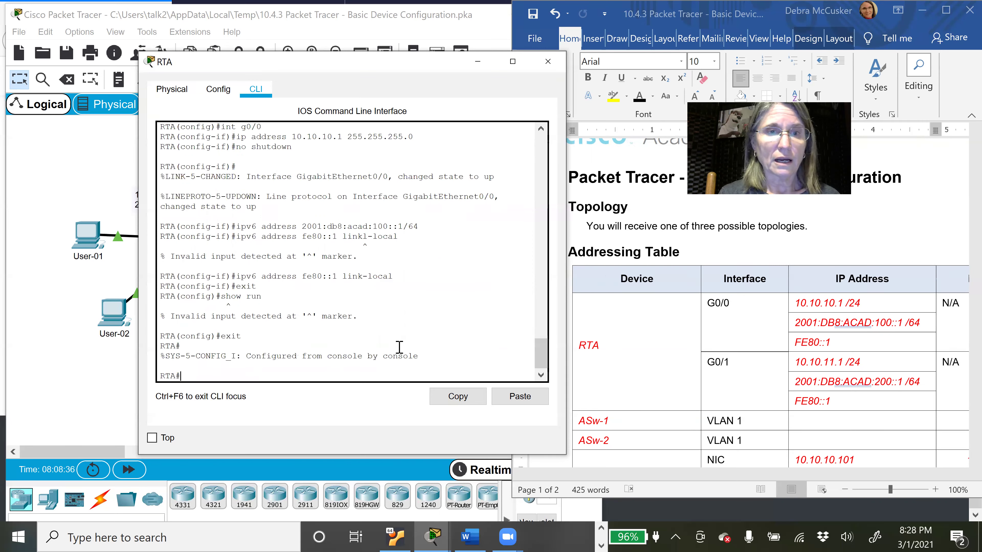
text(s)
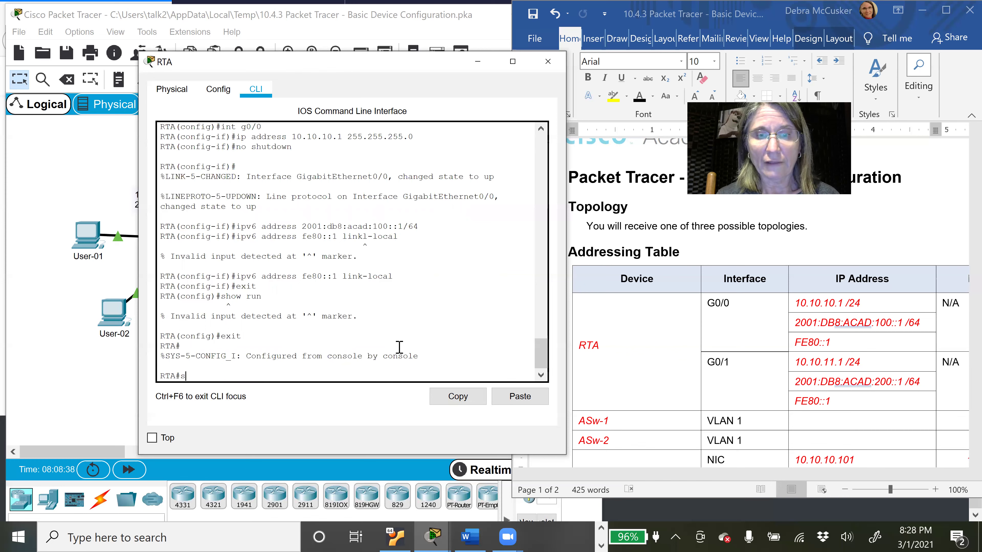
text(how run)
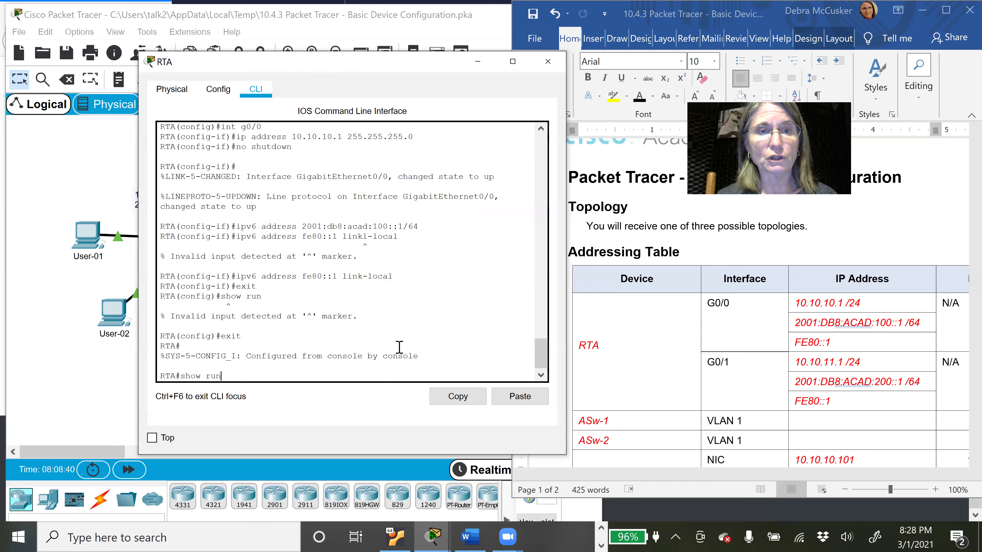
key(Return)
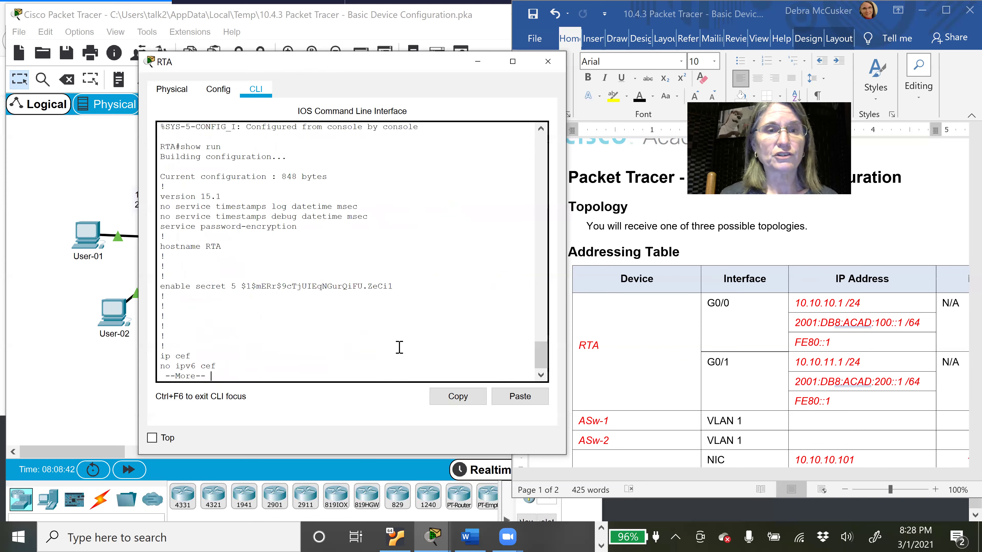
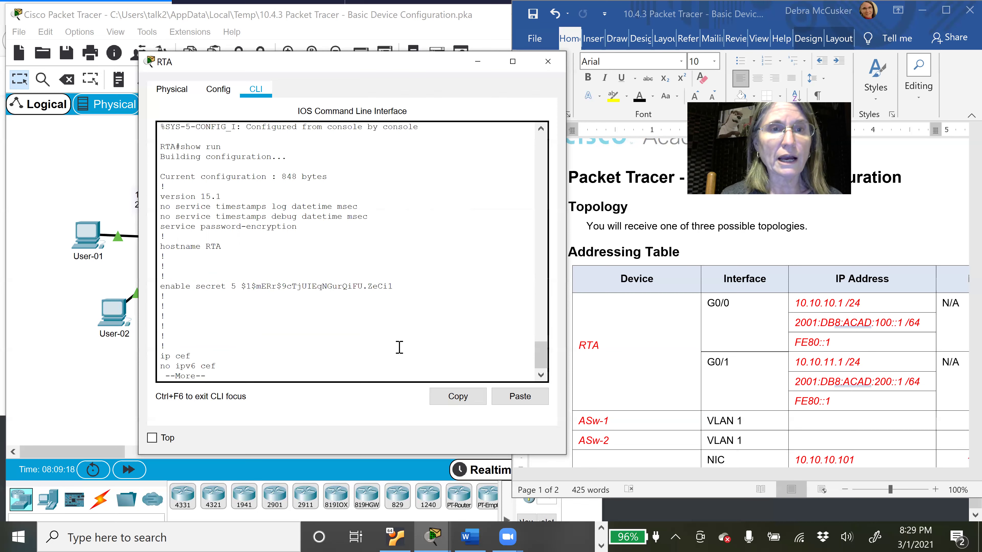
Step: Page through RTA's show run output to the end, noting G0/1 is unaddressed and shut down
key(space)
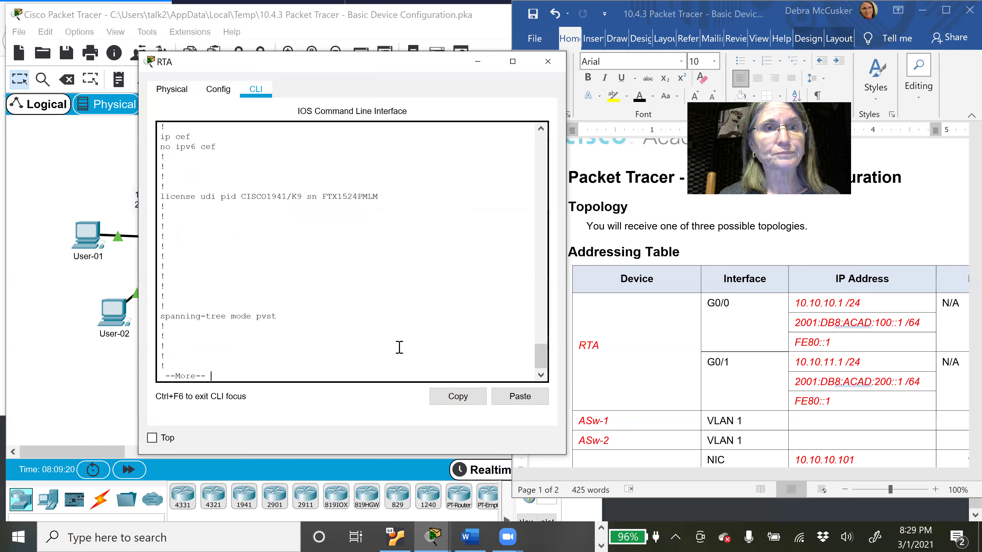
key(space)
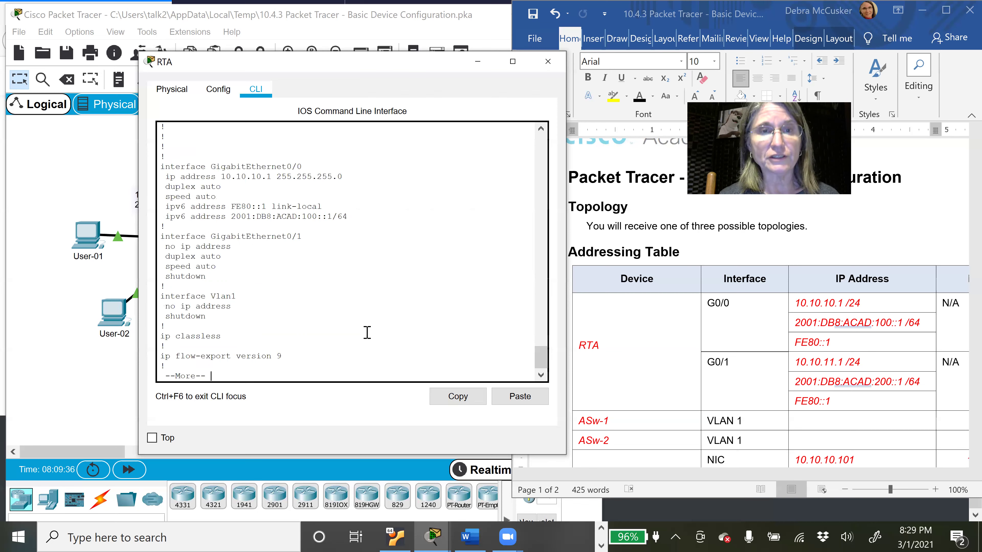
drag(165, 237, 286, 276)
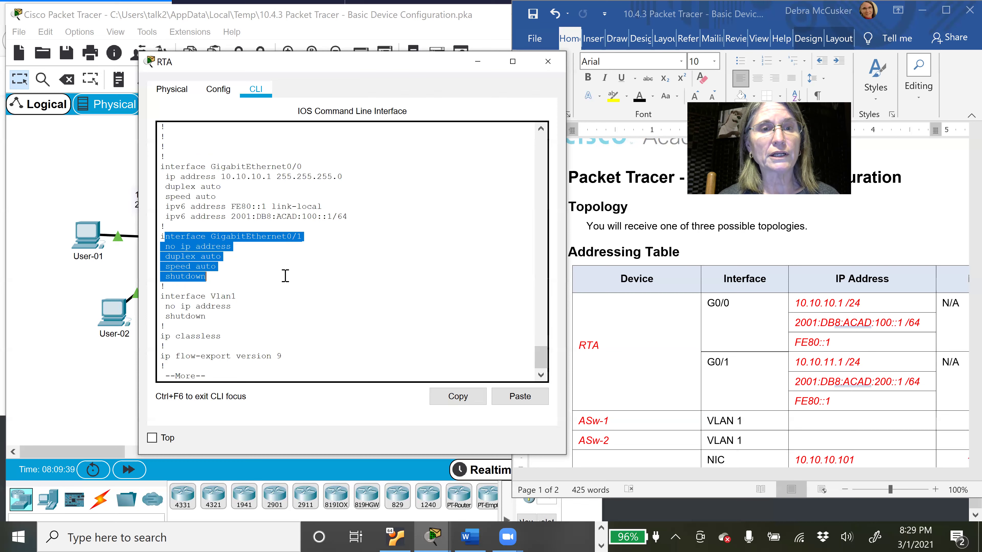
click(290, 302)
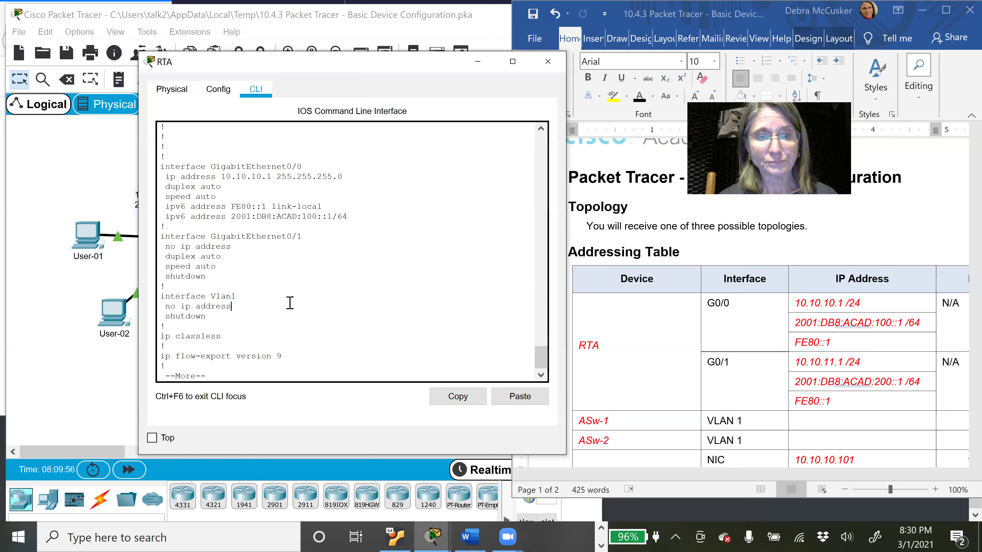
key(space)
key(space)
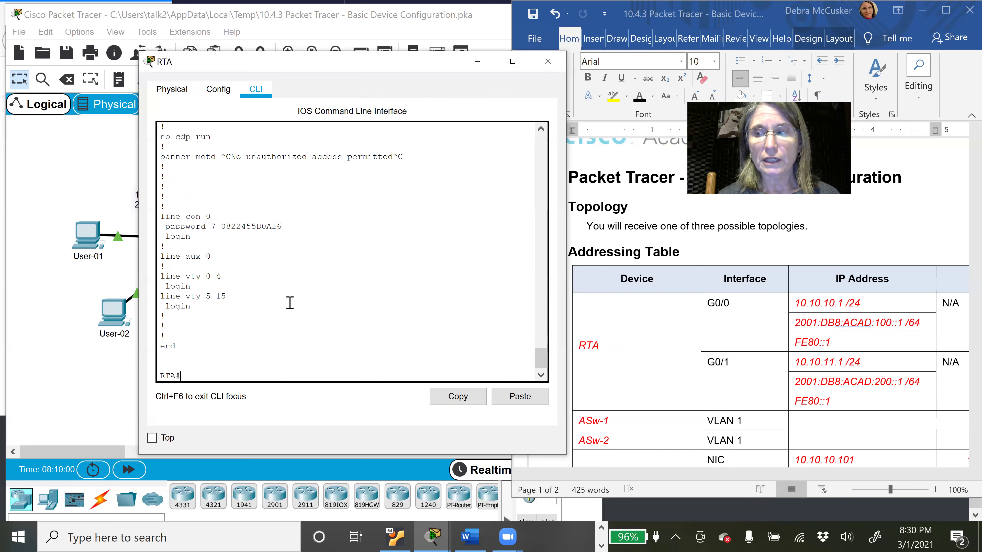
Step: Enable ipv6 unicast-routing on RTA in global configuration mode
text(config)
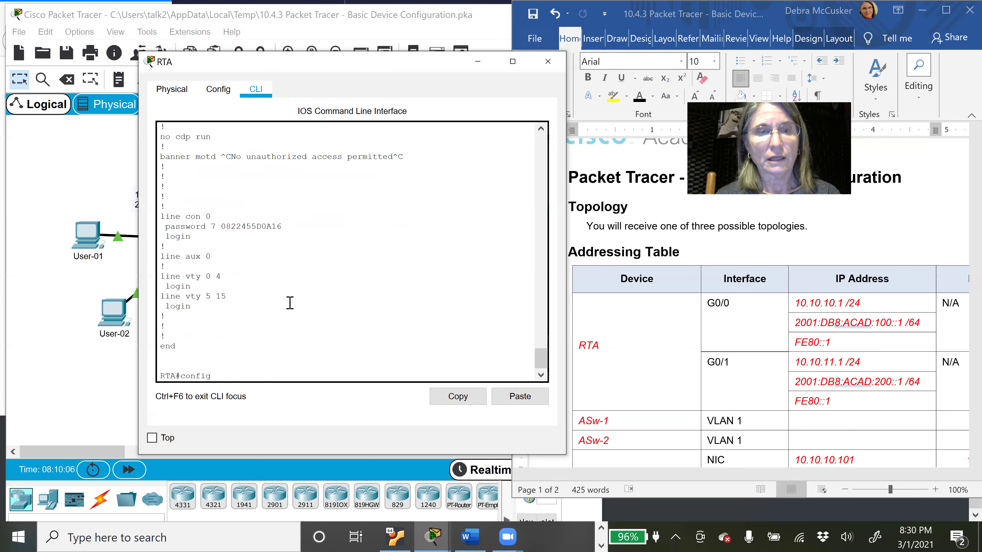
text( terminal)
key(Return)
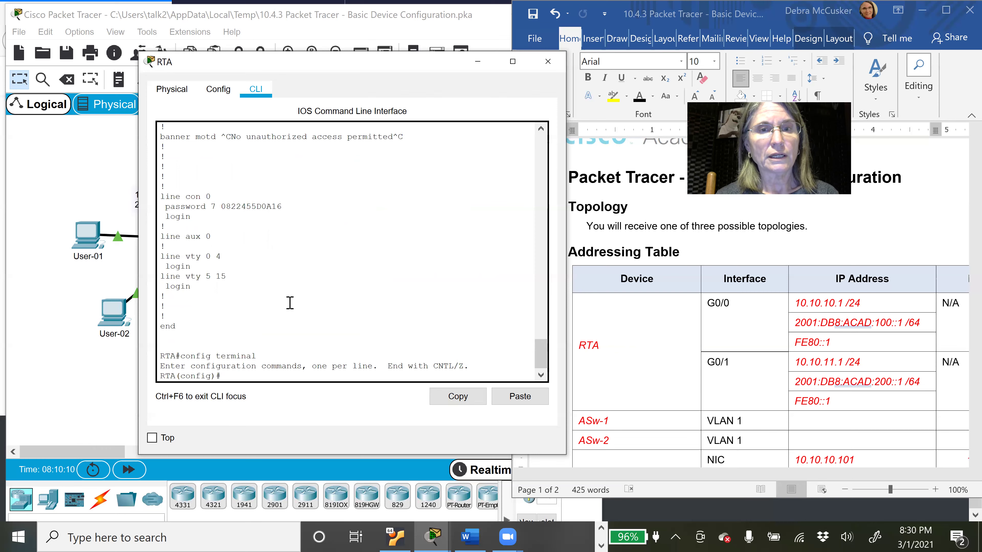
text(ipv)
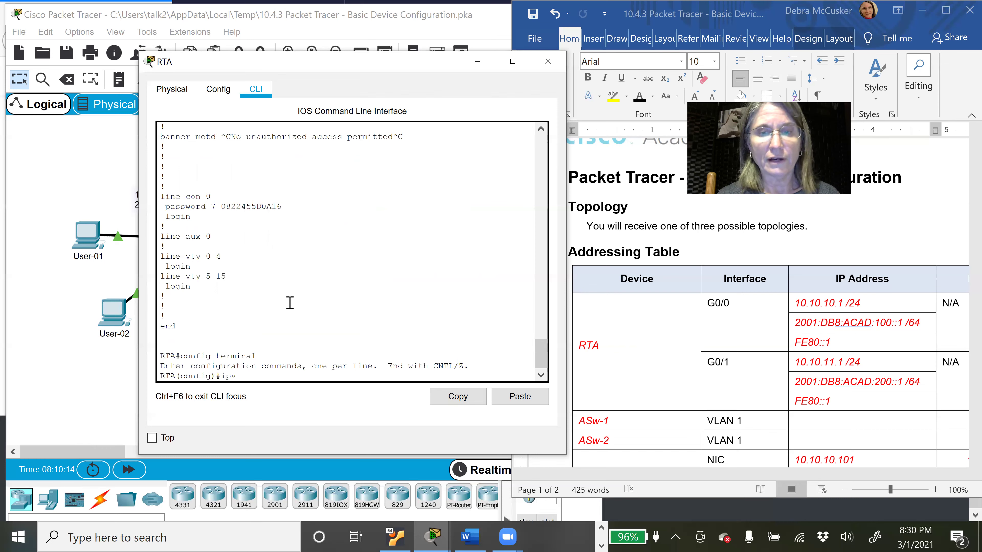
text(6 unicast-routing)
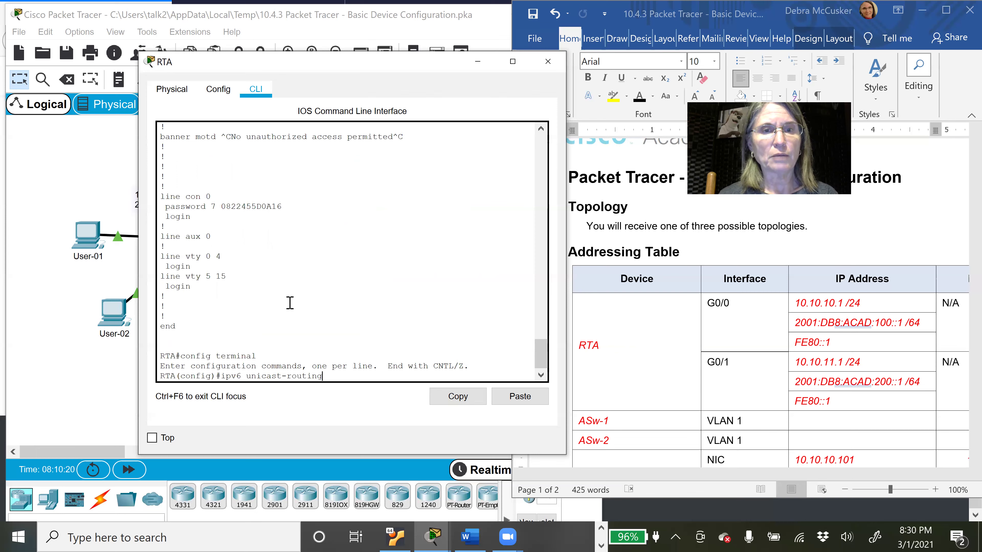
key(Return)
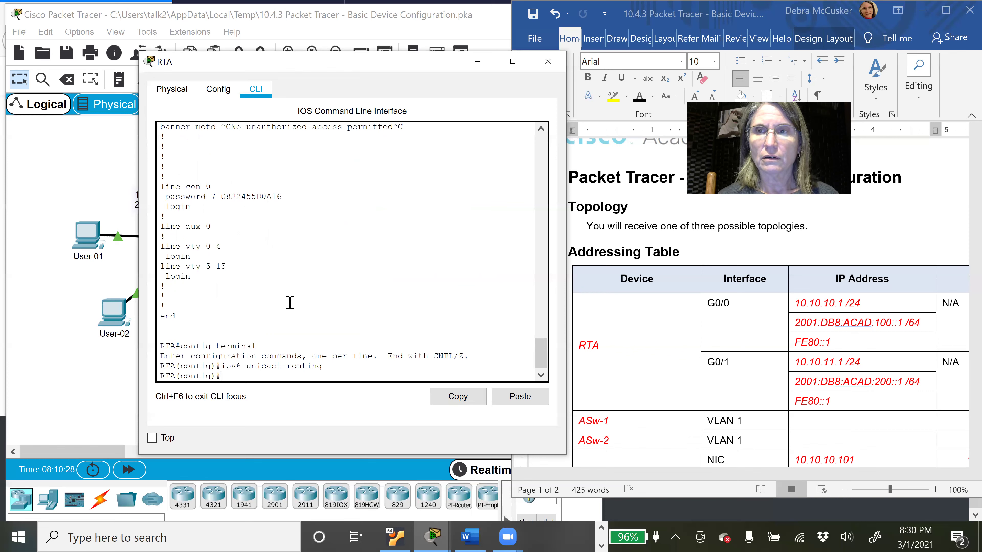
Step: Save RTA's running configuration to startup-config with copy run start
text(copy ru)
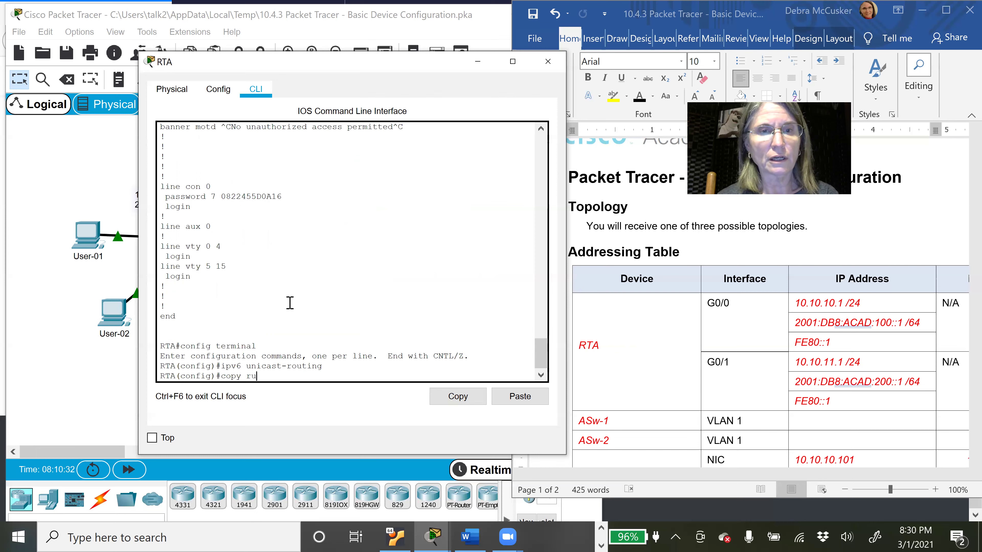
text(nn)
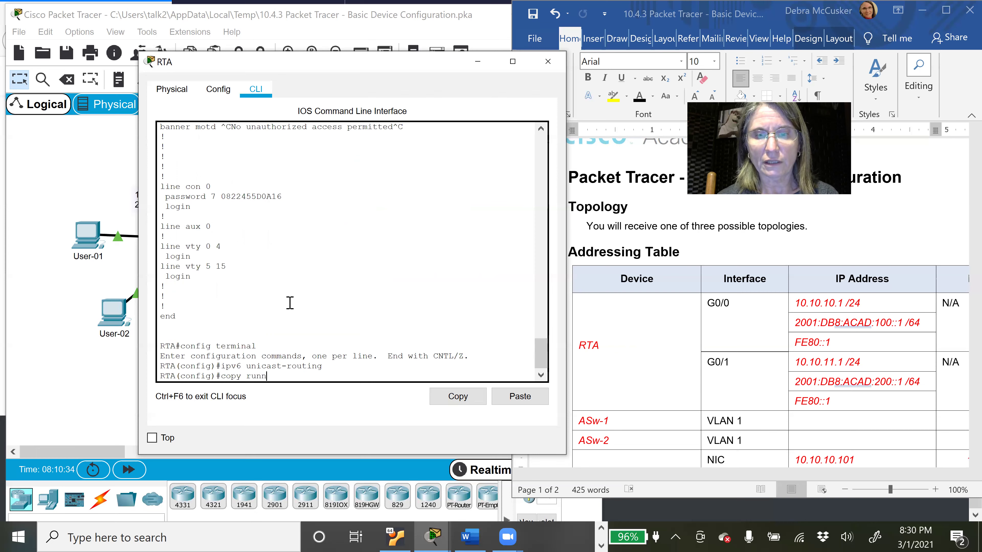
text(ing-config)
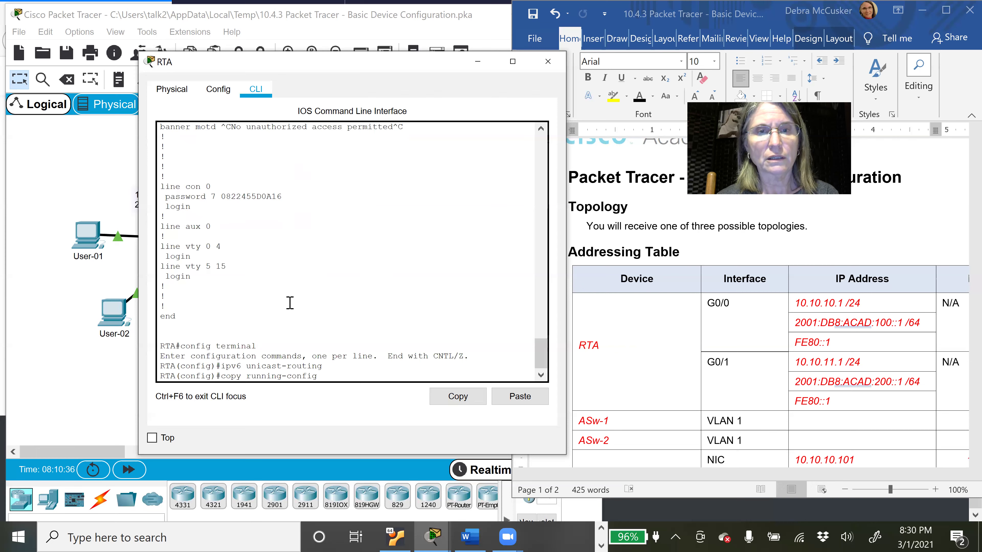
text( startup-)
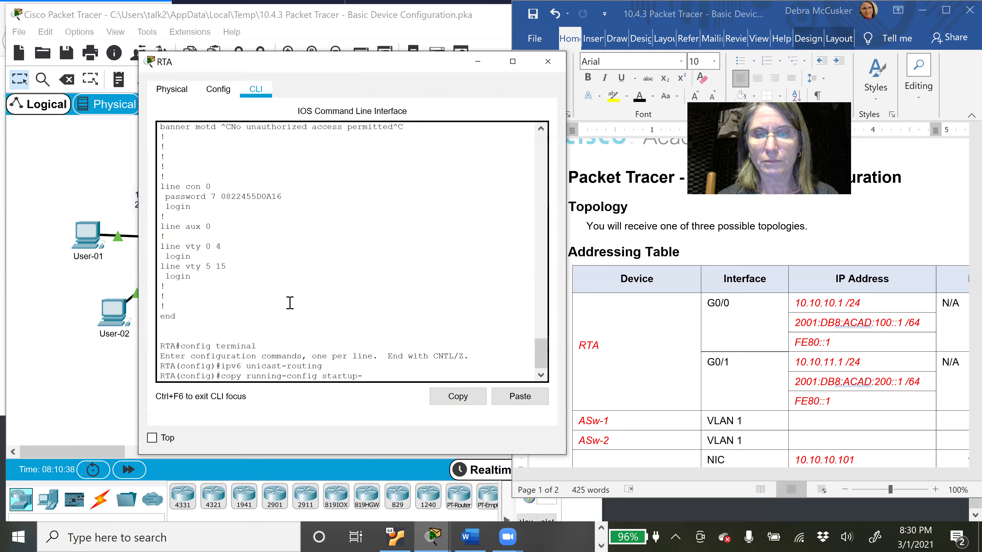
text(config)
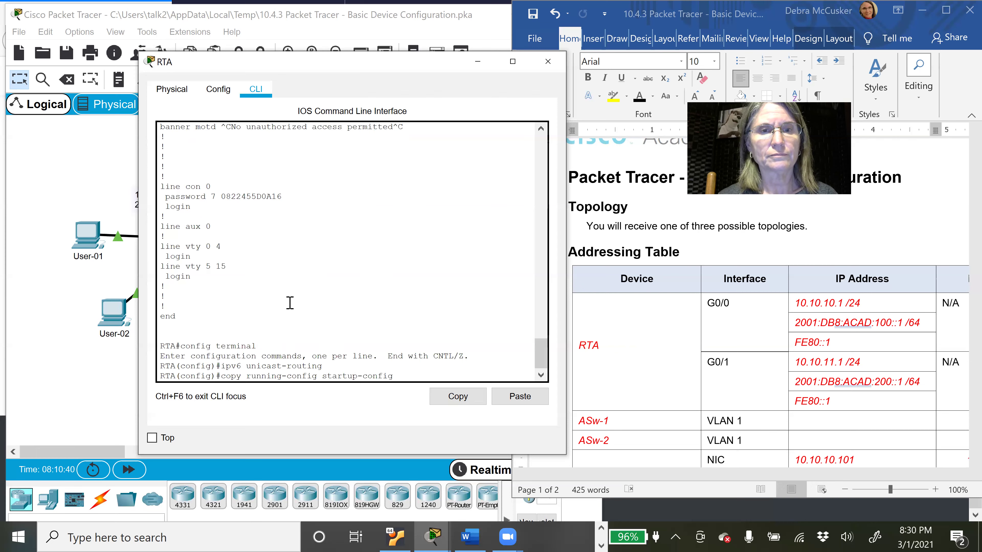
key(Return)
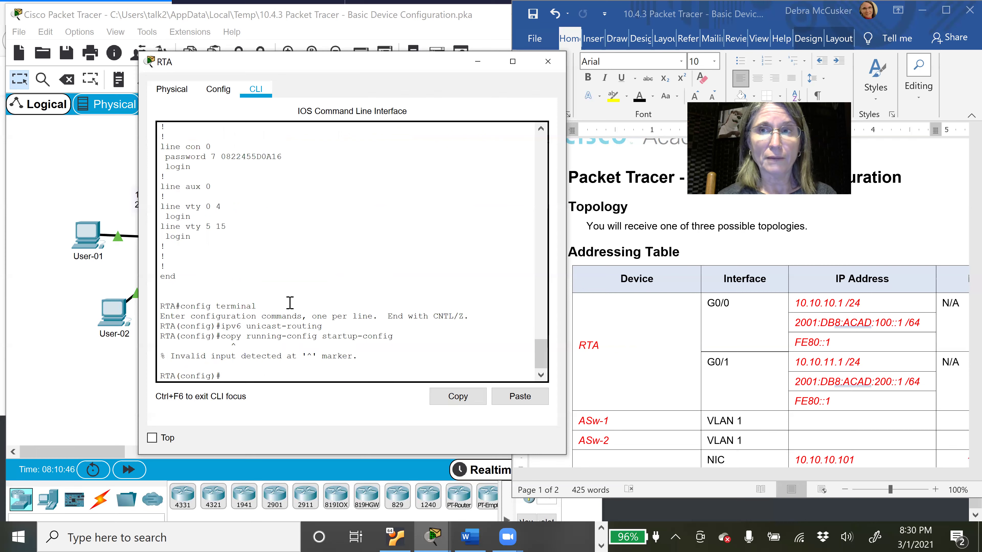
text(exit)
key(Return)
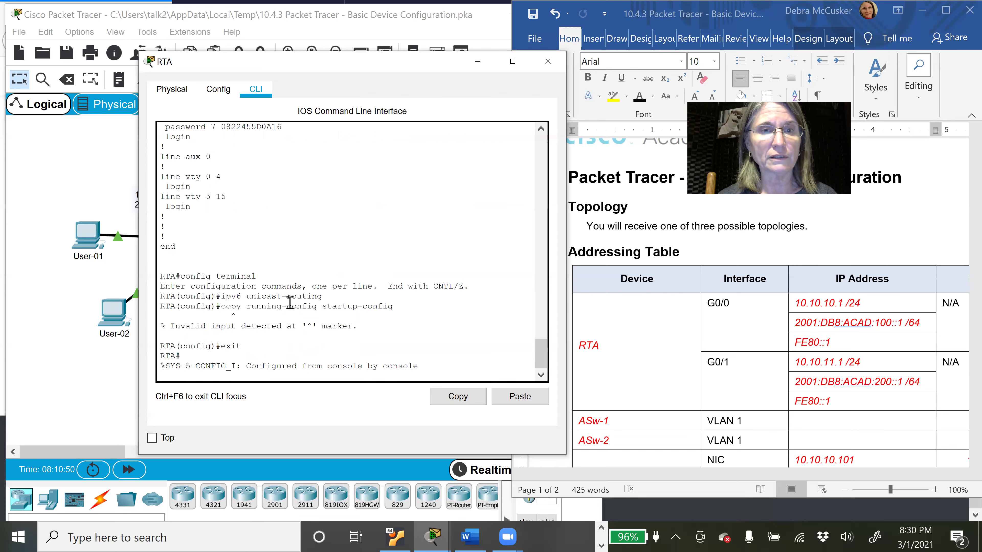
text(copy run )
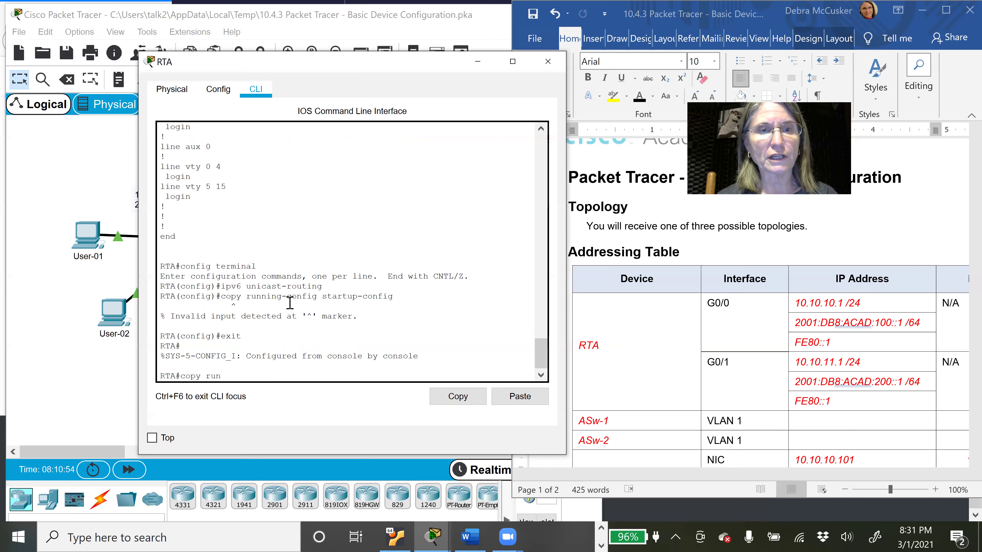
text(start)
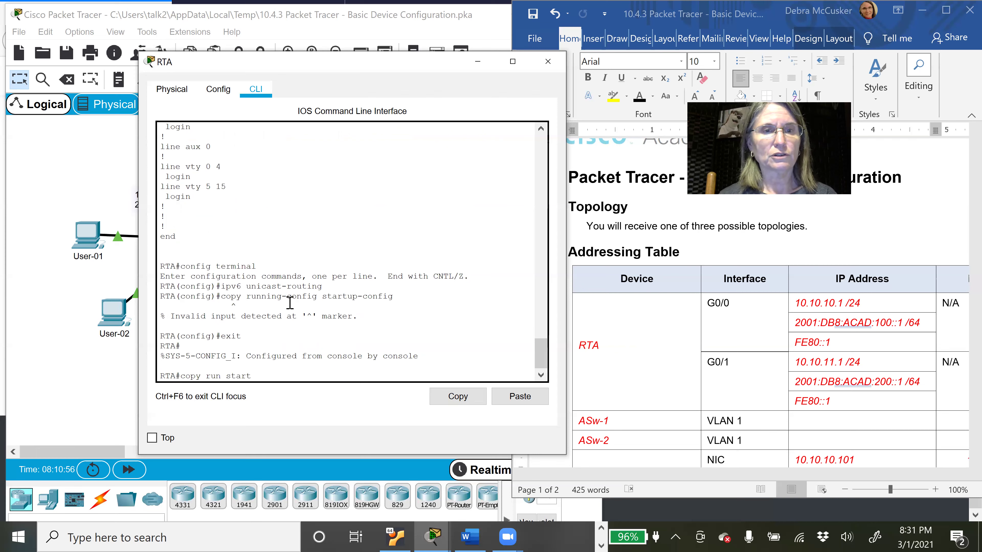
key(Return)
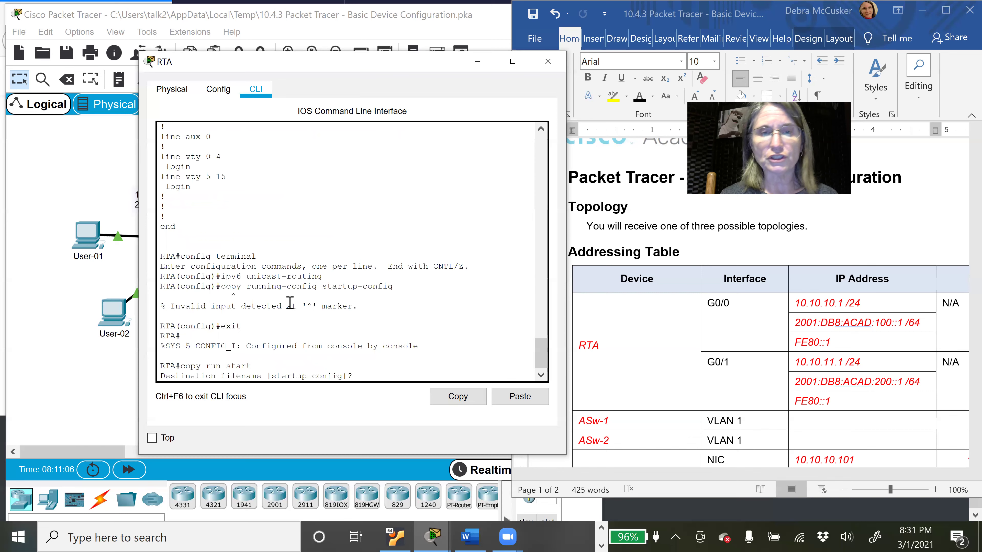
key(Return)
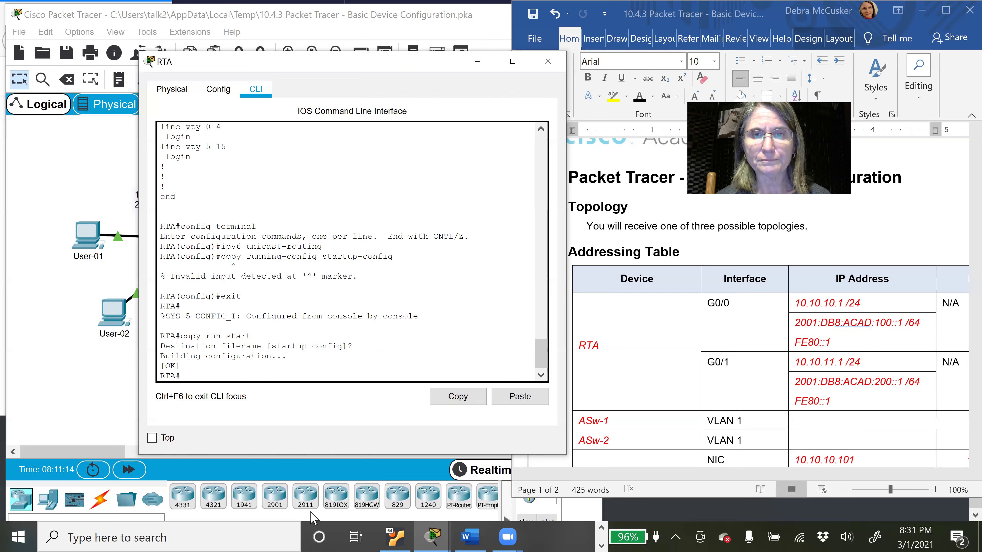
click(426, 536)
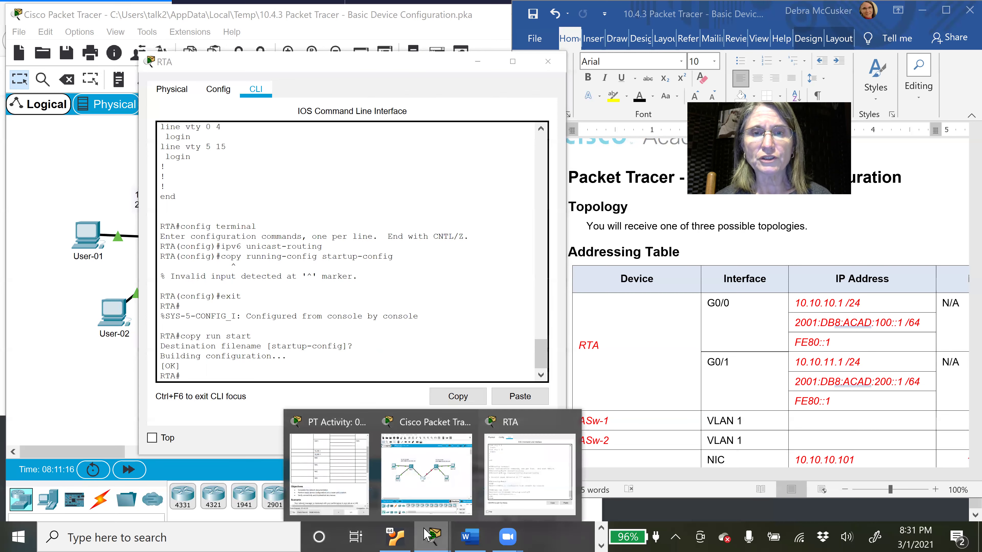
Step: Bring the PT Activity instructions window forward and open PC User-01's Desktop
click(504, 480)
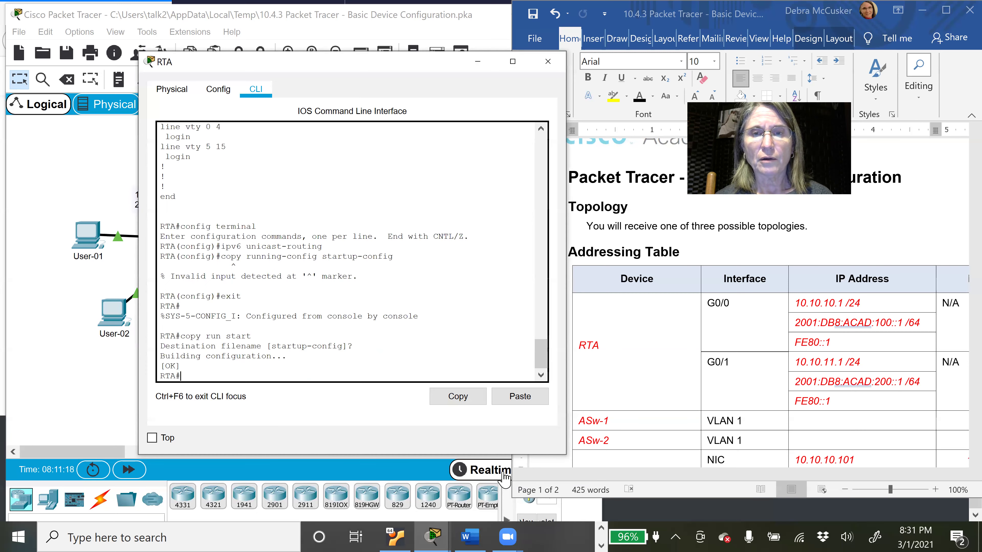
click(433, 530)
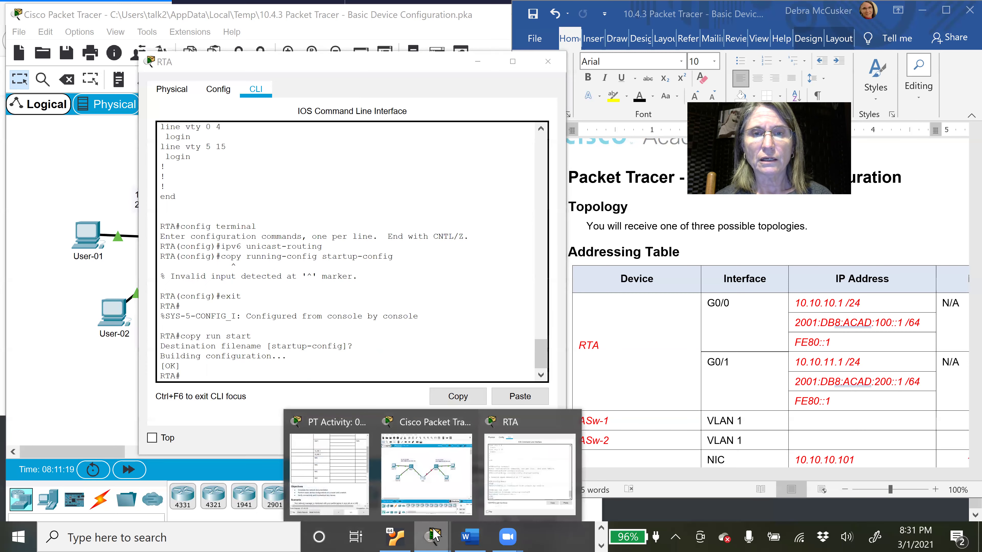
click(333, 477)
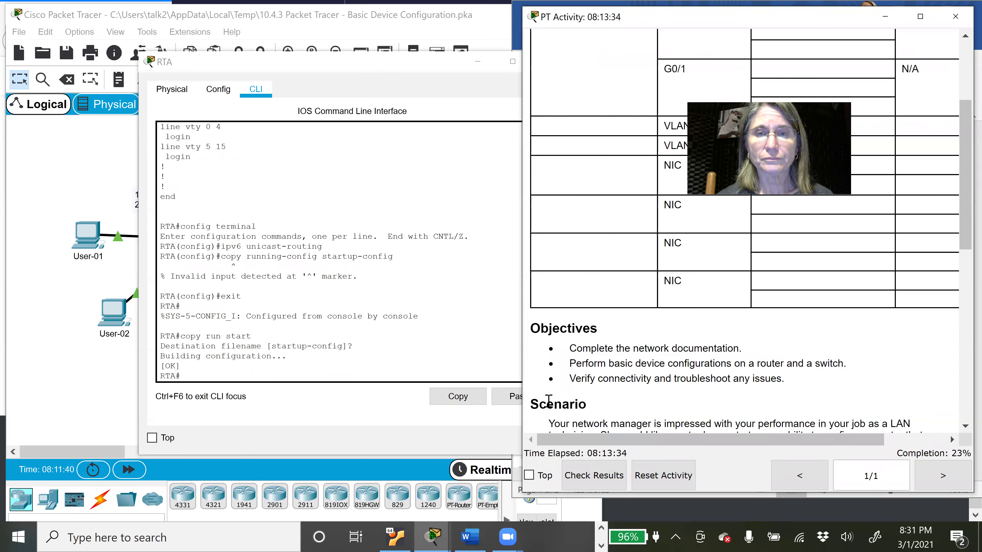
click(88, 238)
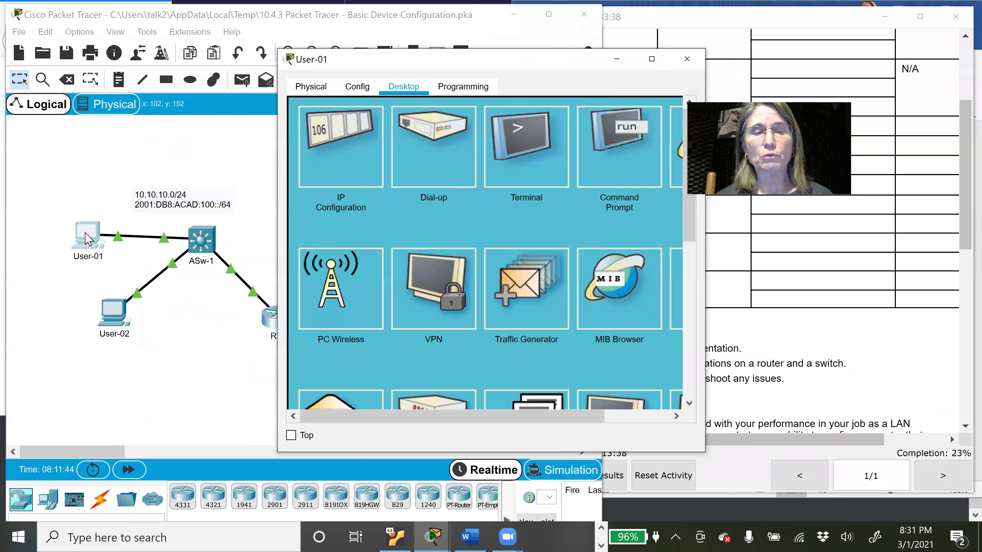
Step: In User-01's IP Configuration, replace default gateway 0.0.0.0 with 10.10.10.1
click(357, 160)
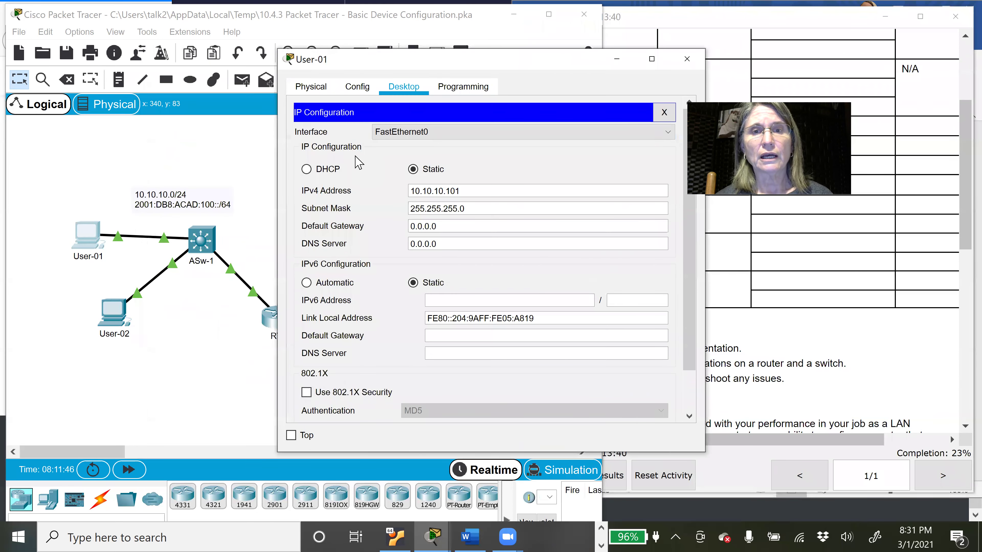
click(430, 226)
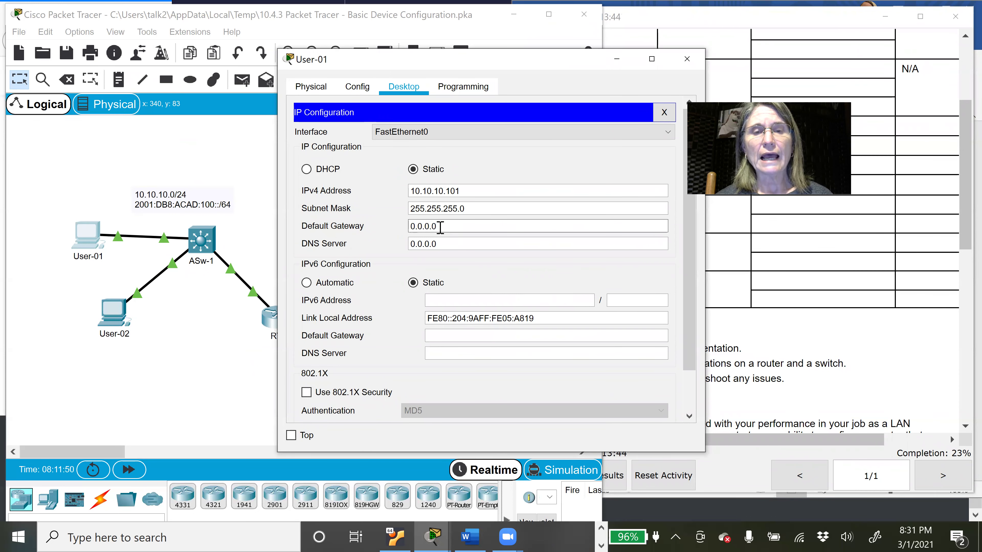
drag(440, 227, 394, 225)
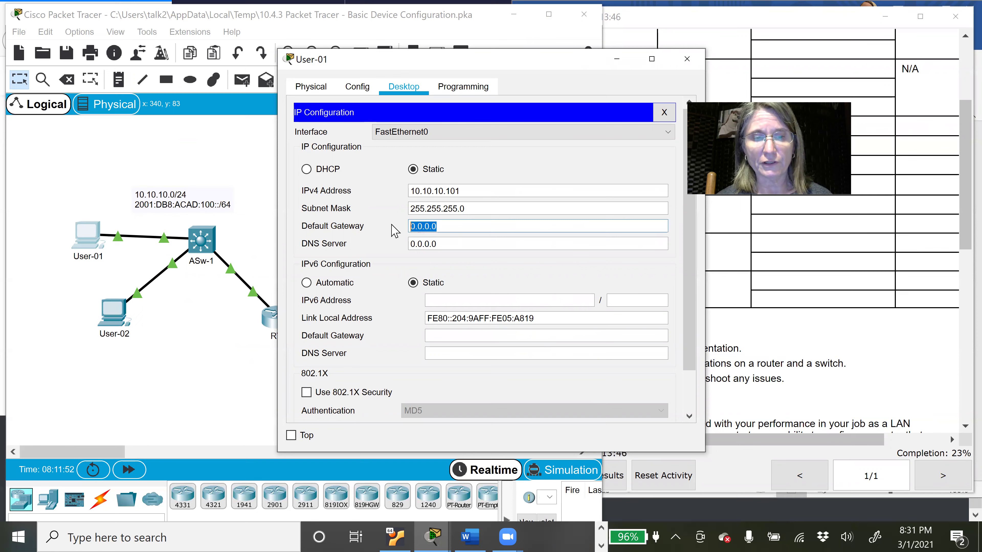
text(10.10.10)
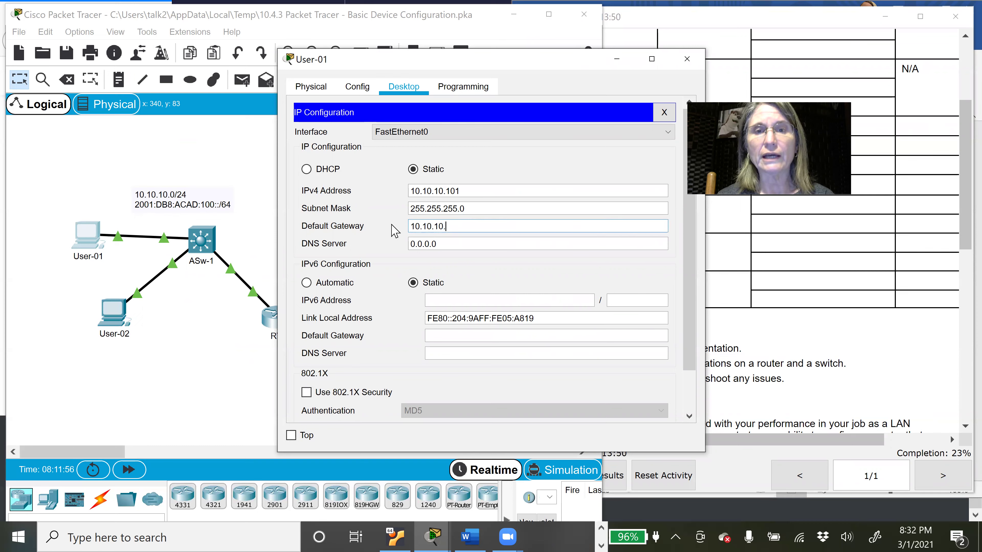
text(.1)
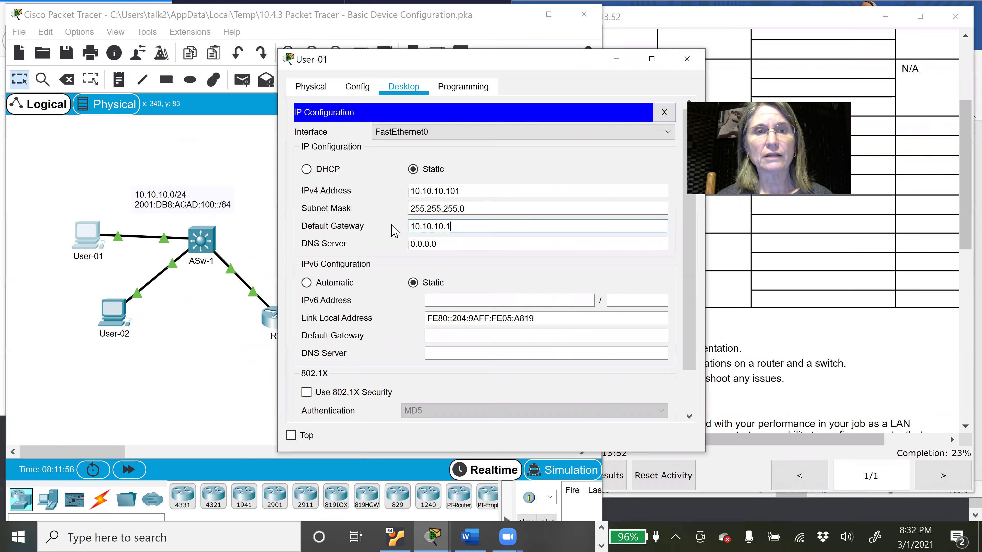
click(465, 240)
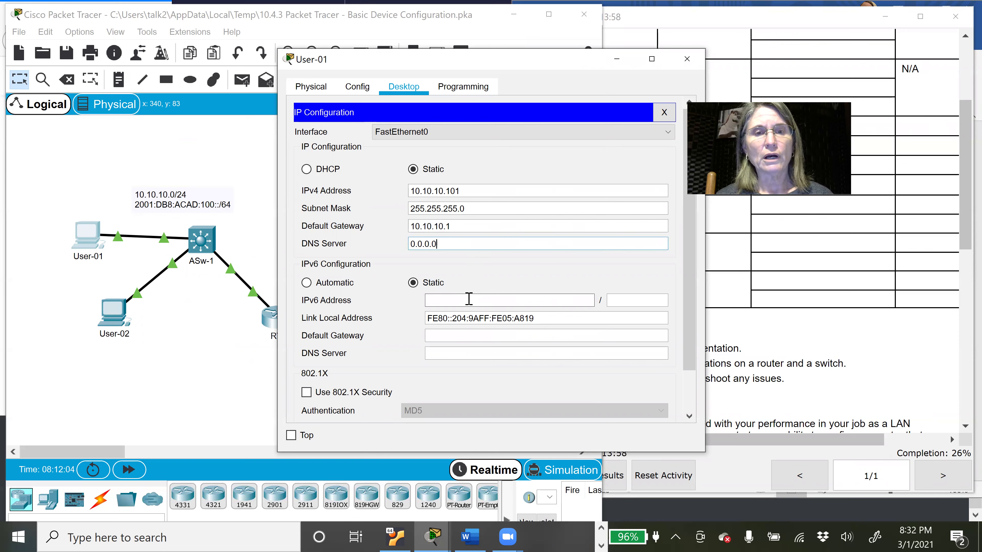
click(469, 299)
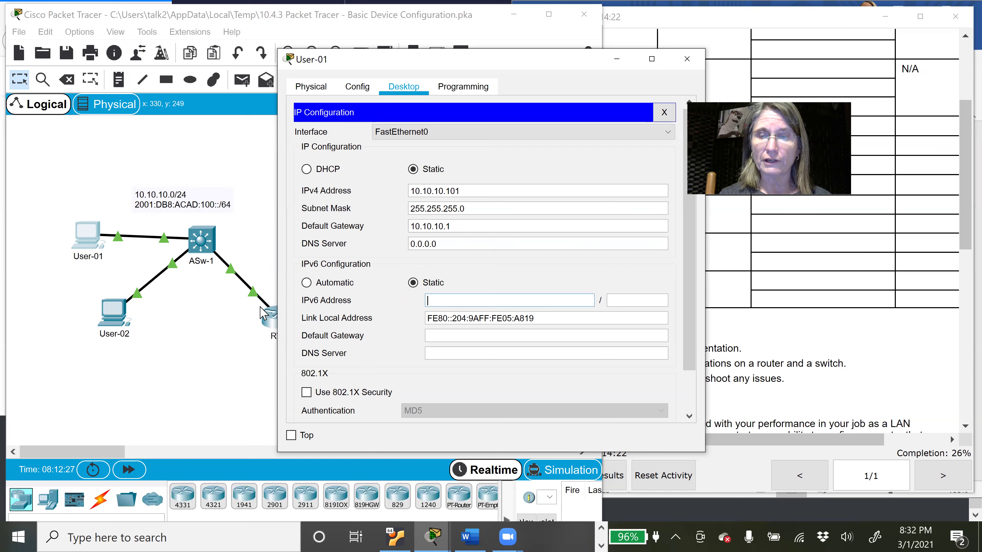
click(759, 243)
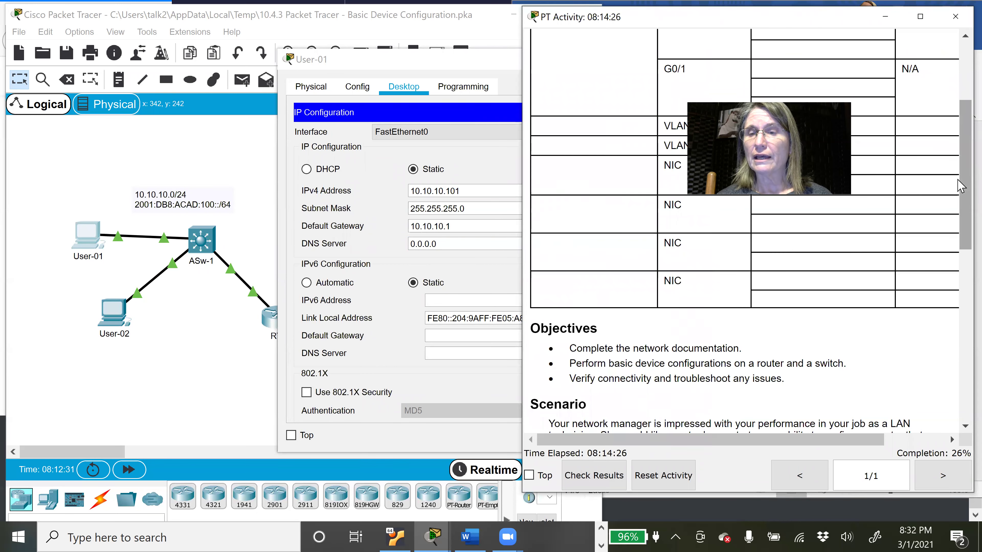
Step: Copy RTA's G0/0 IPv6 address 2001:DB8:ACAD:100::1 from the Word addressing table
scroll(951, 116, up, 5)
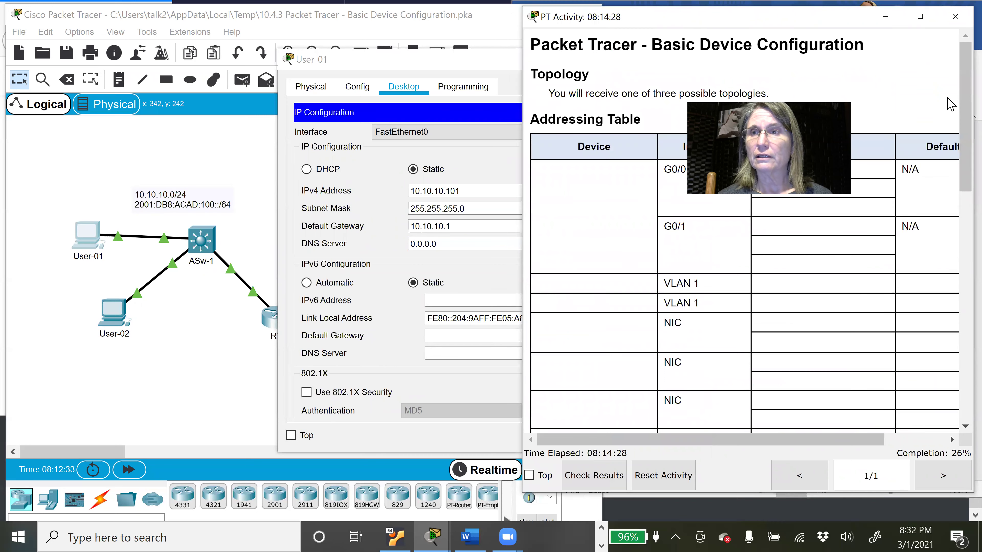
click(888, 22)
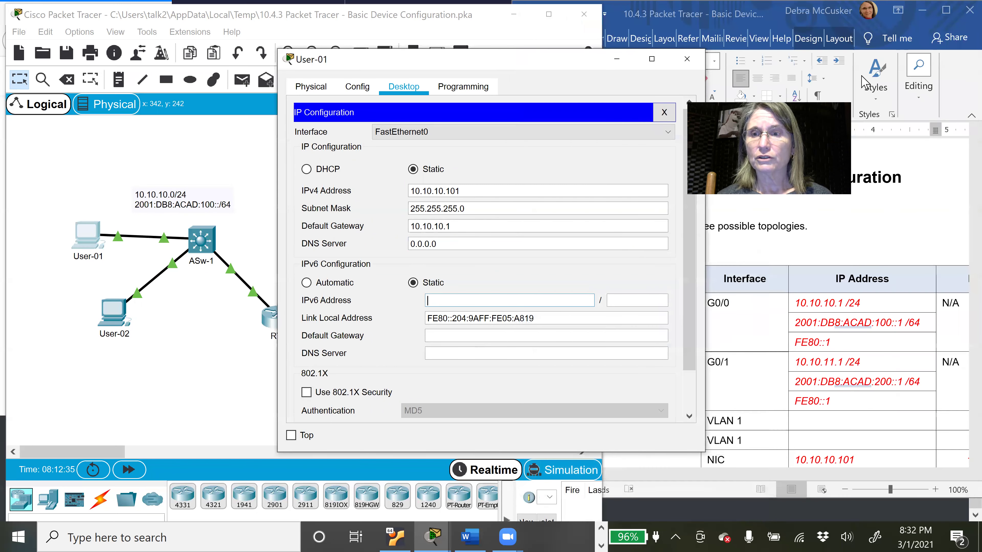
click(902, 322)
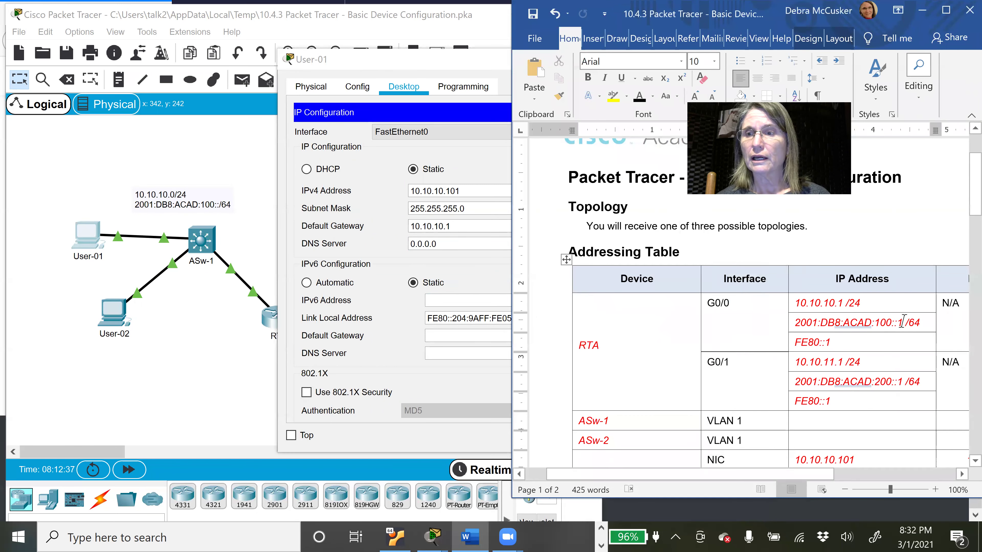
drag(906, 324, 791, 332)
key(ctrl+c)
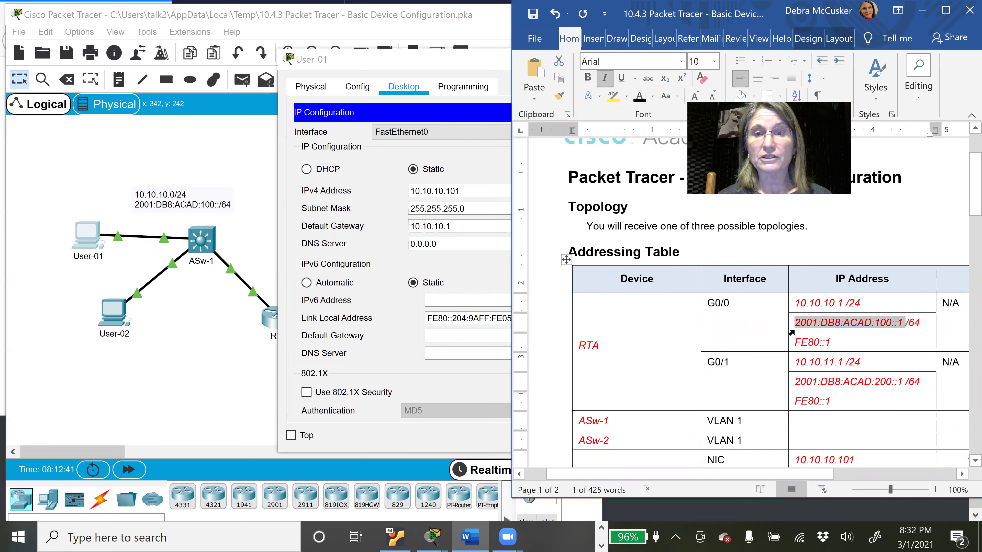
Step: Give User-01 IPv6 address 2001:DB8:ACAD:100::2/64 with gateway FE80::1, then close its window
click(455, 302)
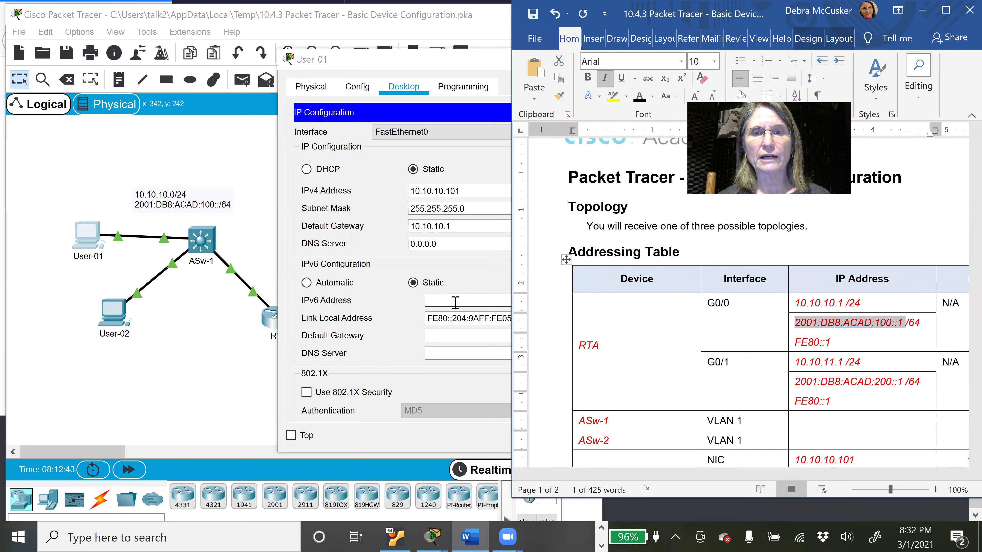
key(ctrl+v)
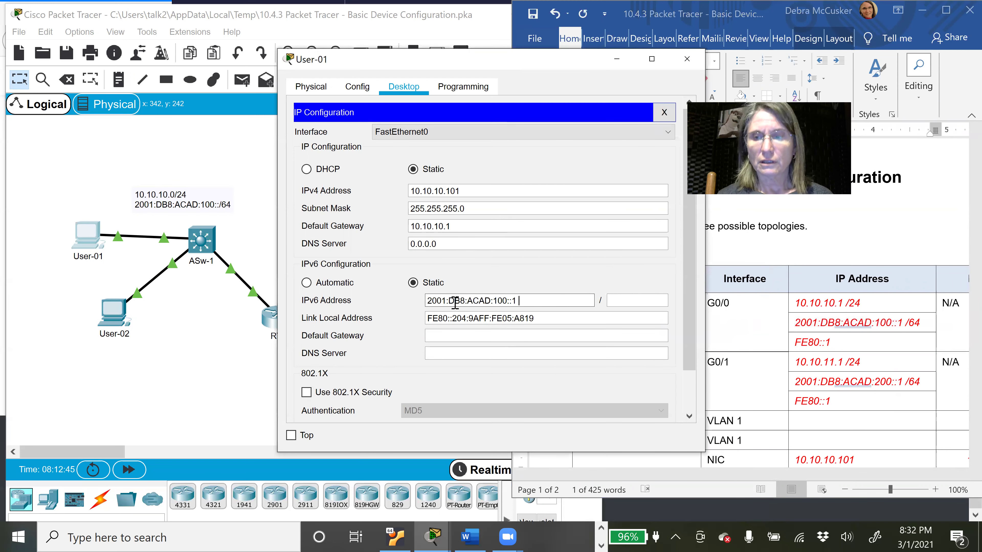
key(BackSpace)
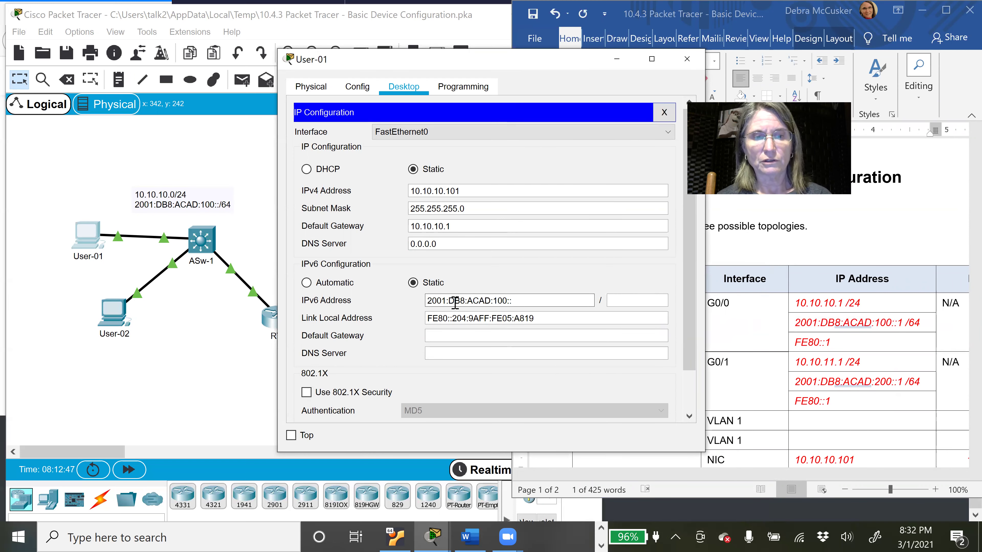
text(2)
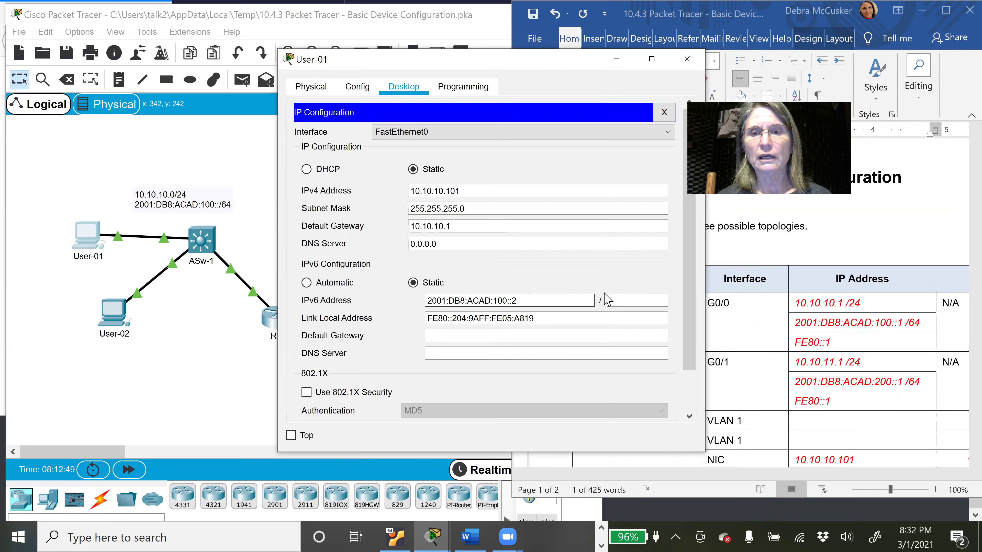
click(643, 304)
text(64)
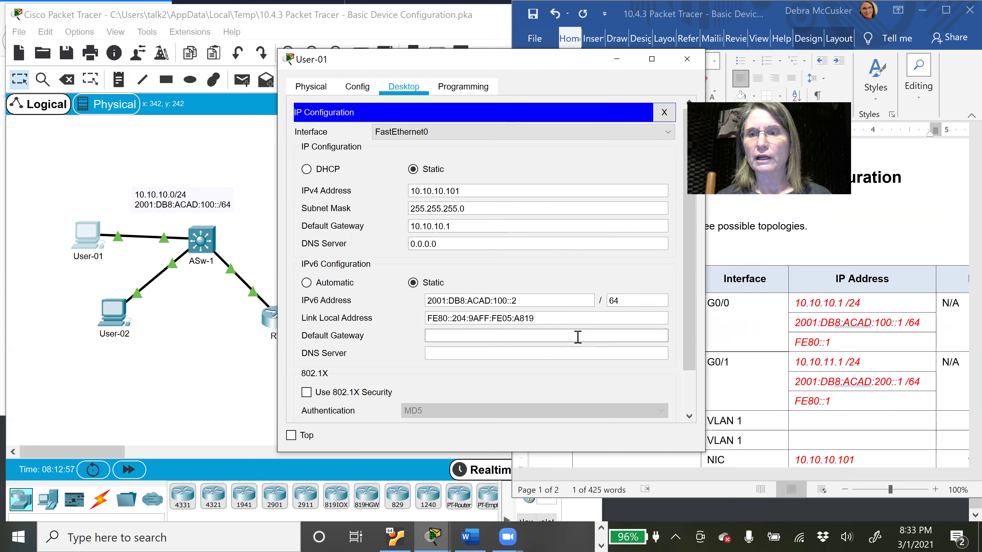
text(F)
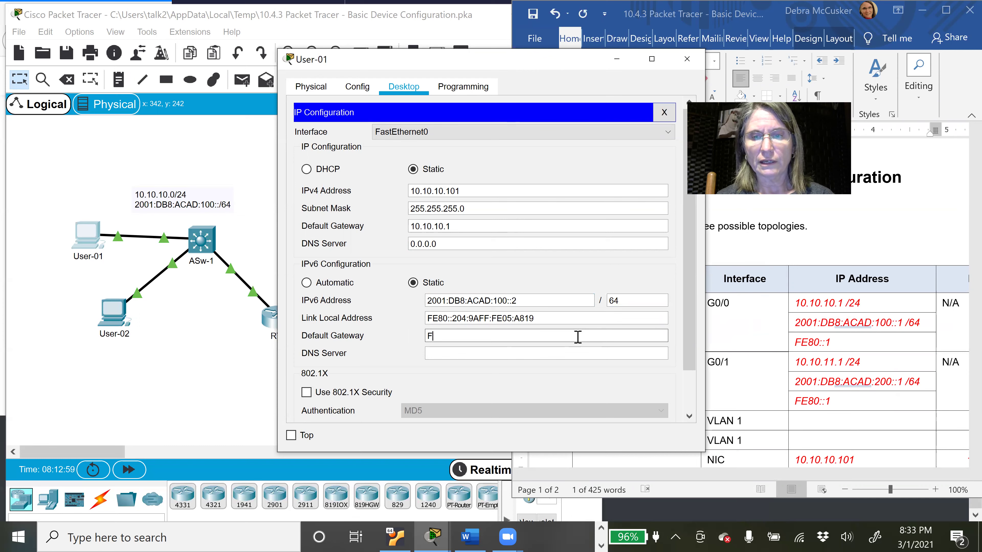
text(E80::1)
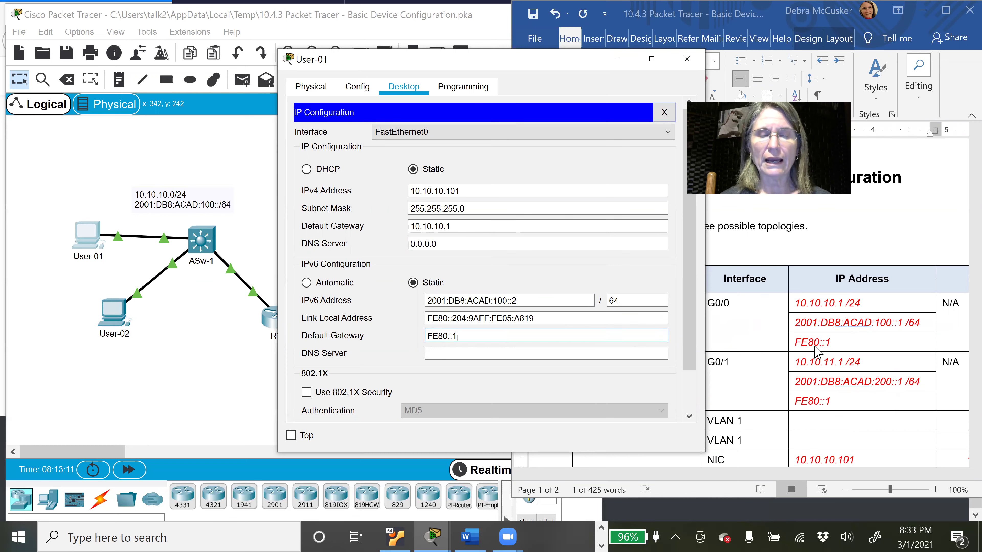
click(640, 352)
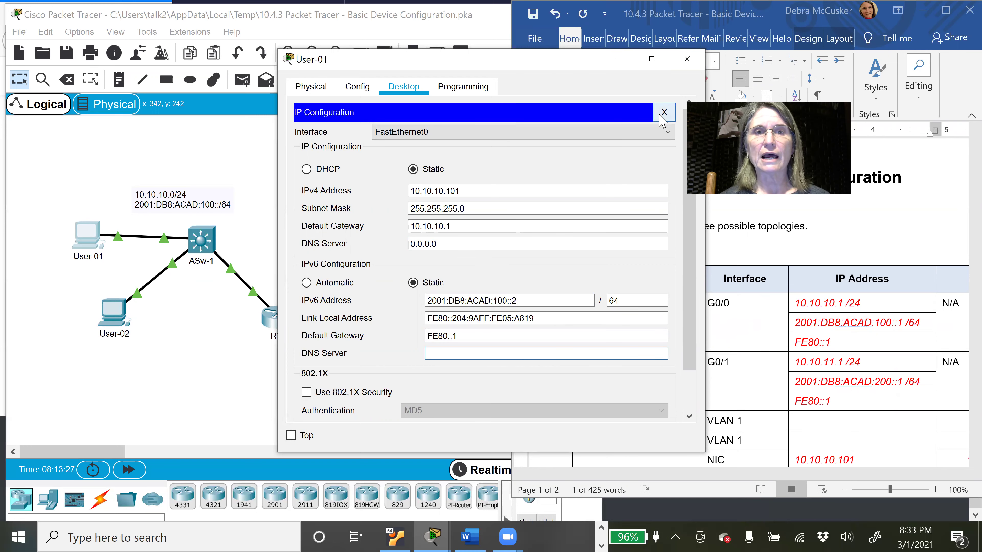
click(664, 113)
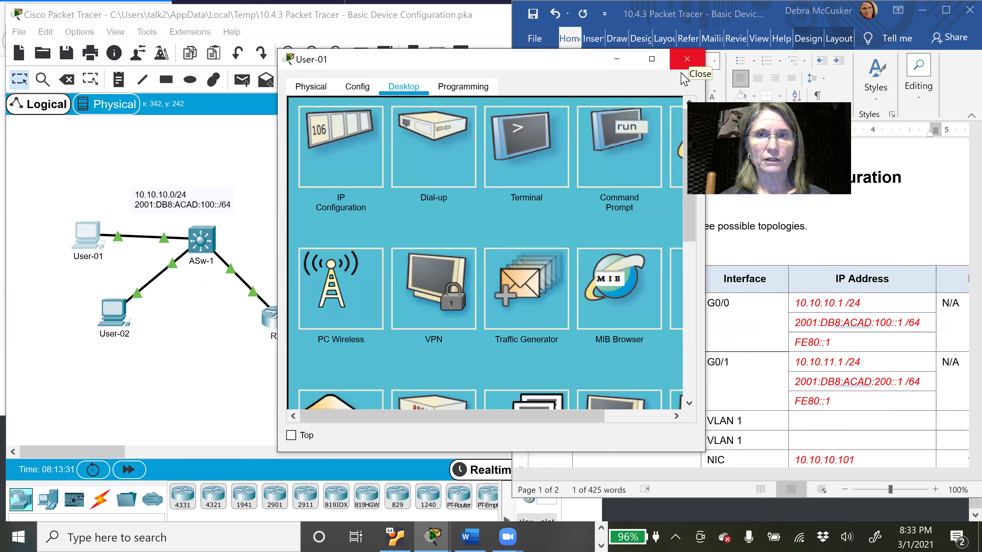
click(682, 72)
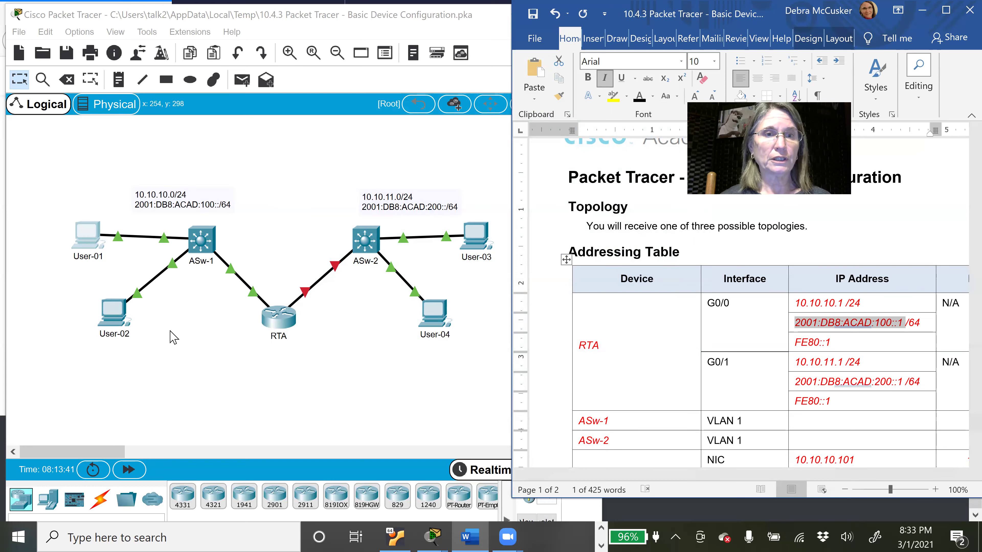
click(110, 317)
Step: Give User-02 the IPv6 address 2001:DB8:ACAD:100::3 with prefix 64
click(110, 318)
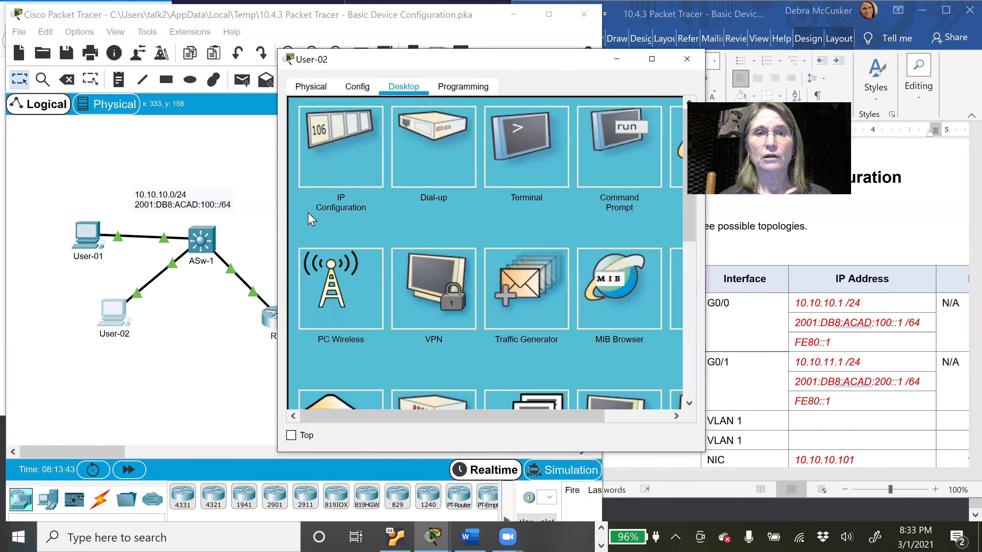
click(340, 157)
click(479, 302)
text(2001:DB8:ACAD:100::1)
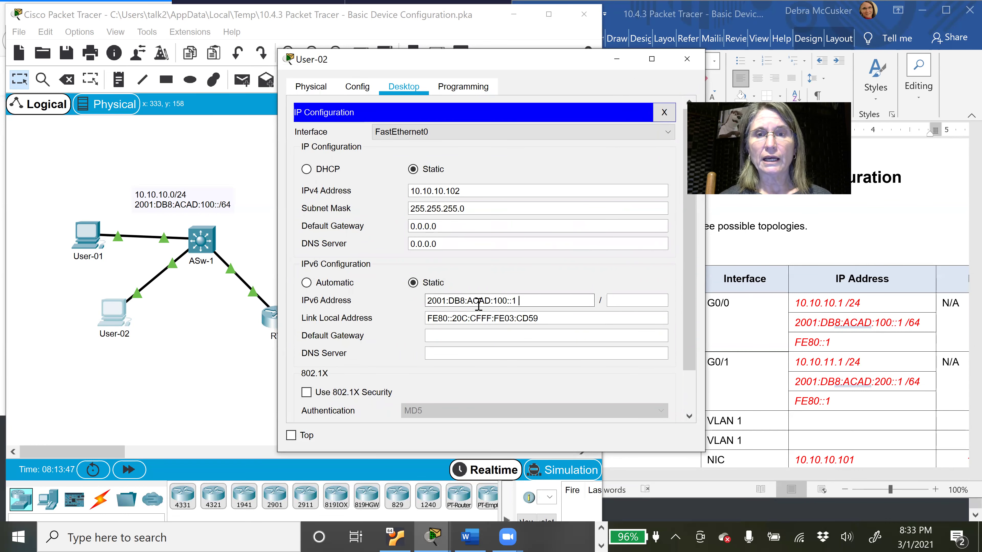
key(BackSpace)
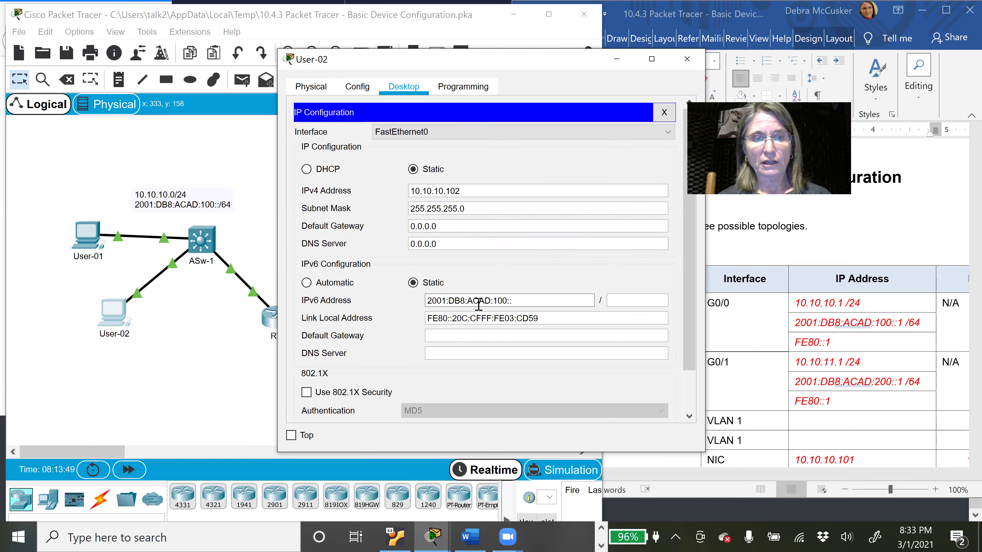
text(3)
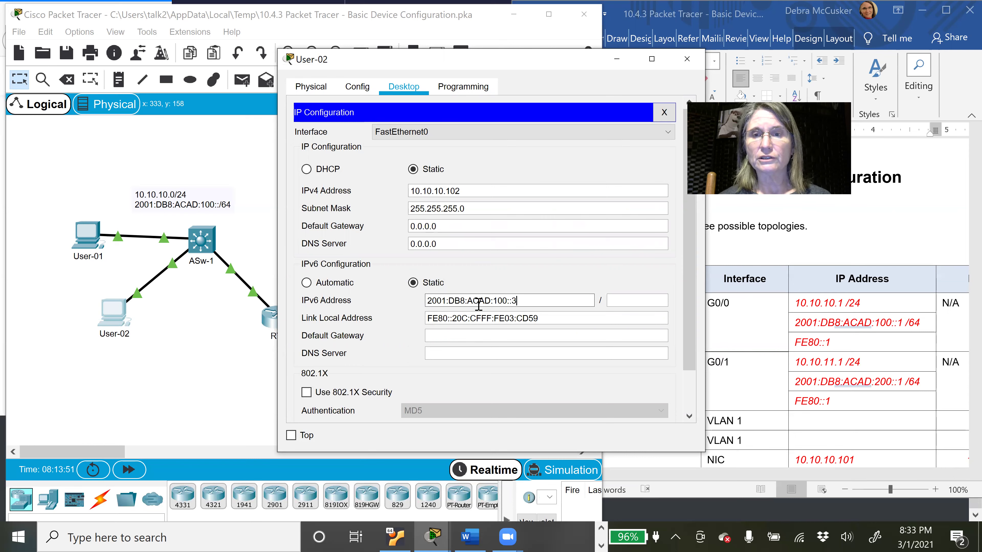
text(64)
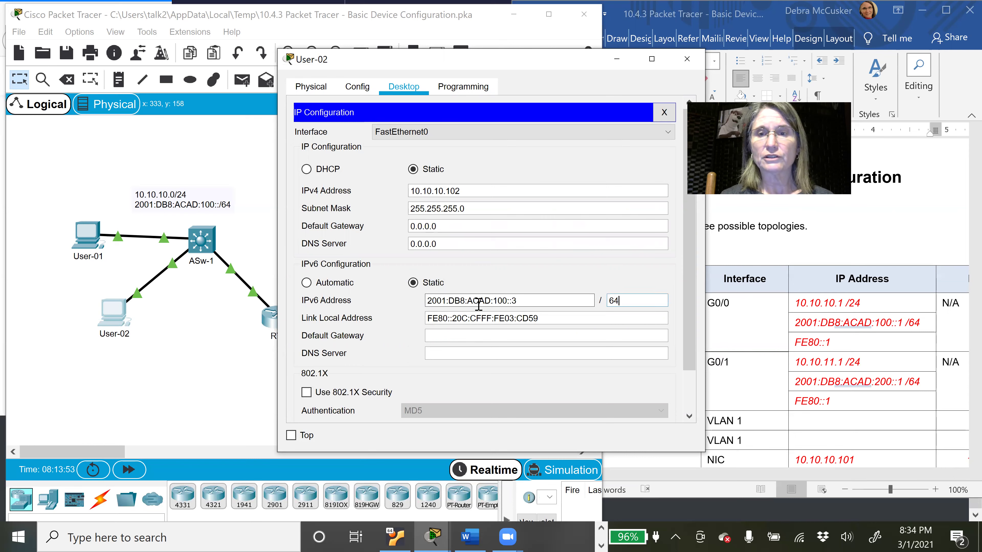
key(Tab)
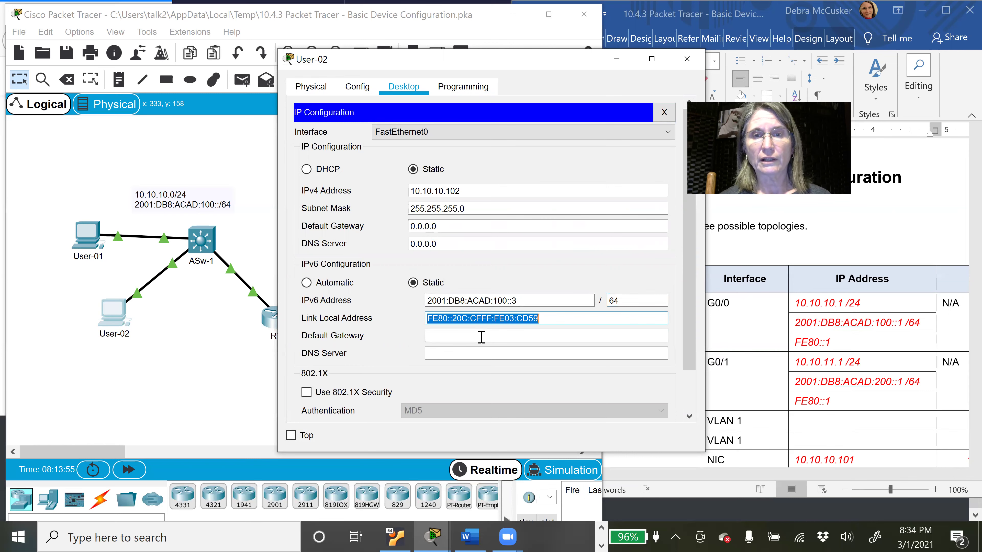
Step: Set User-02's IPv6 gateway to FE80::1 and IPv4 gateway to 10.10.10.1
click(481, 337)
text(FE80)
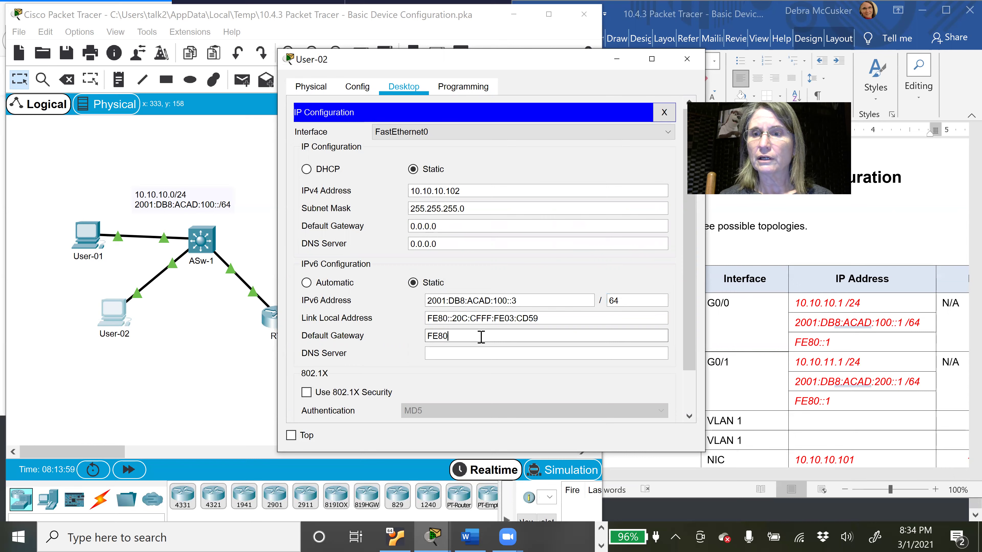
text(::)
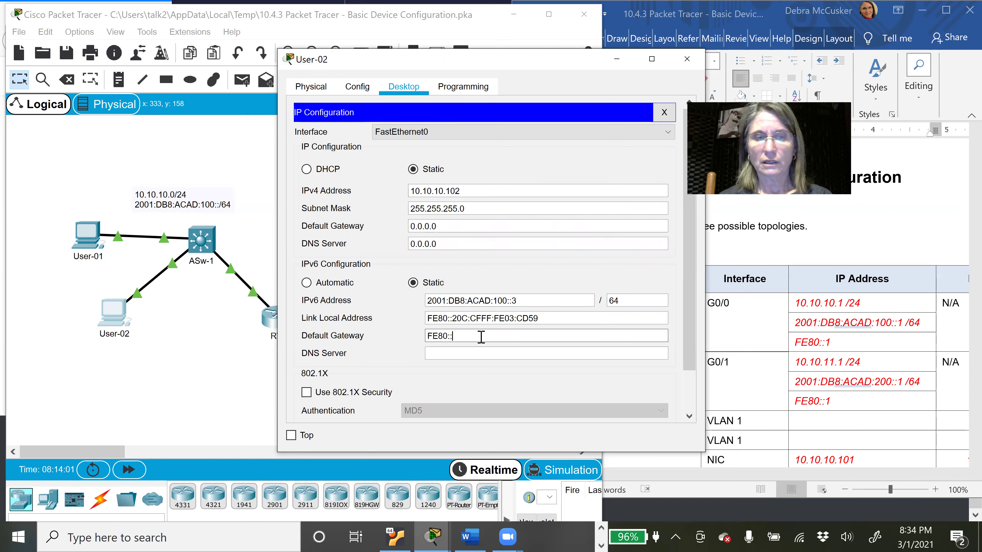
text(1)
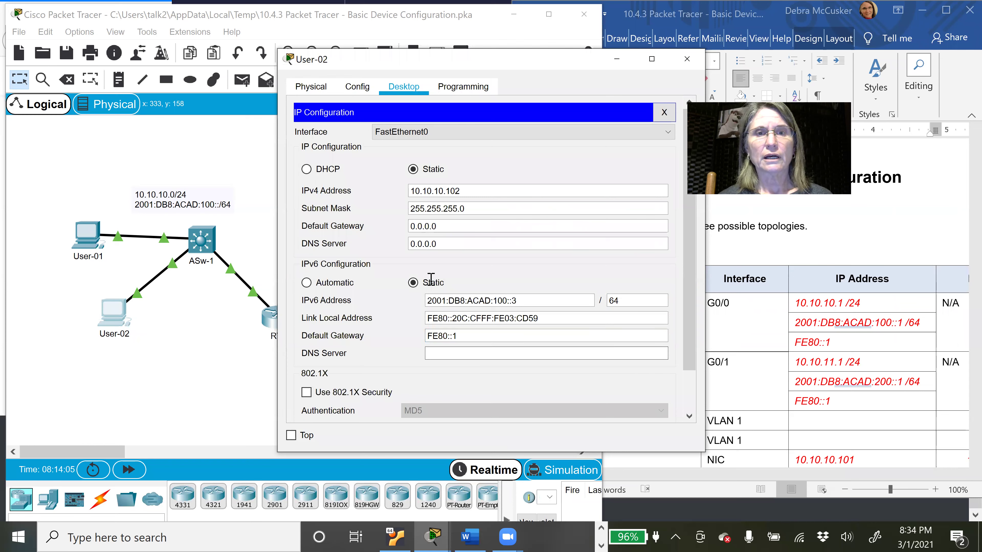
drag(443, 225, 400, 230)
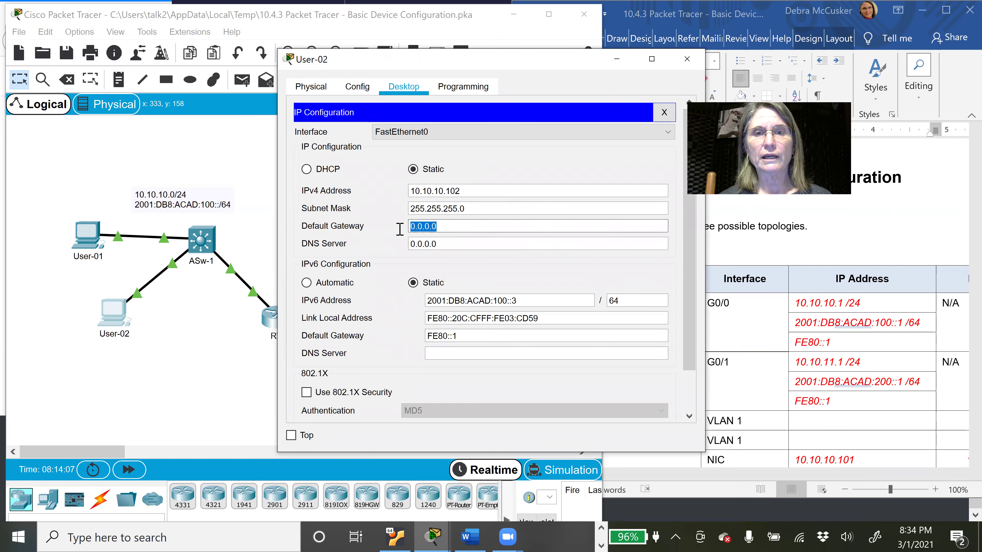
text(10.1)
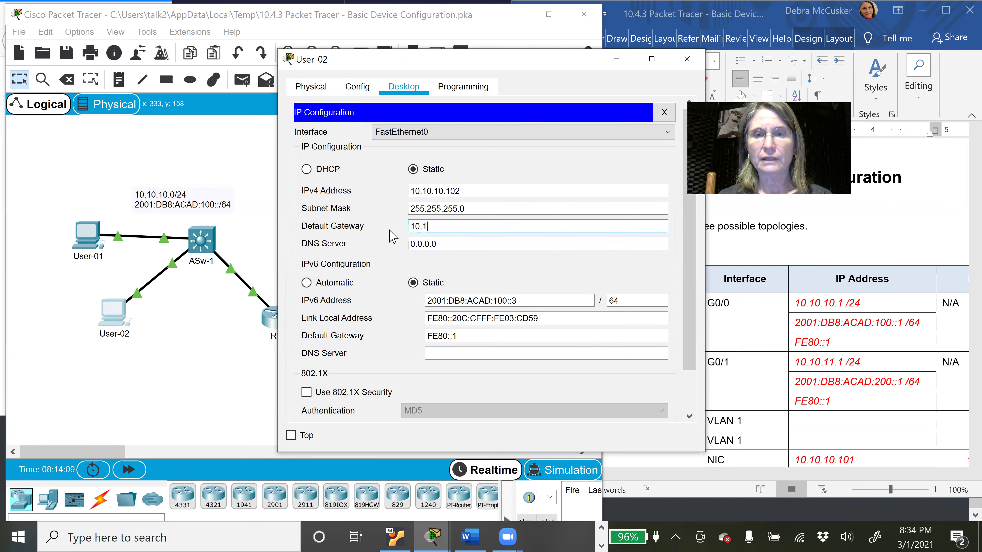
text(0.10)
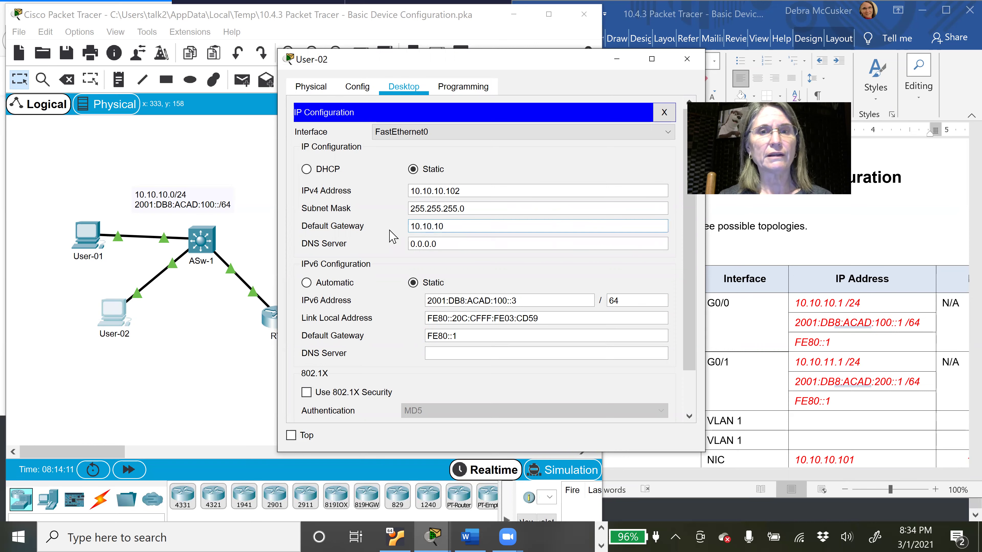
text(.1)
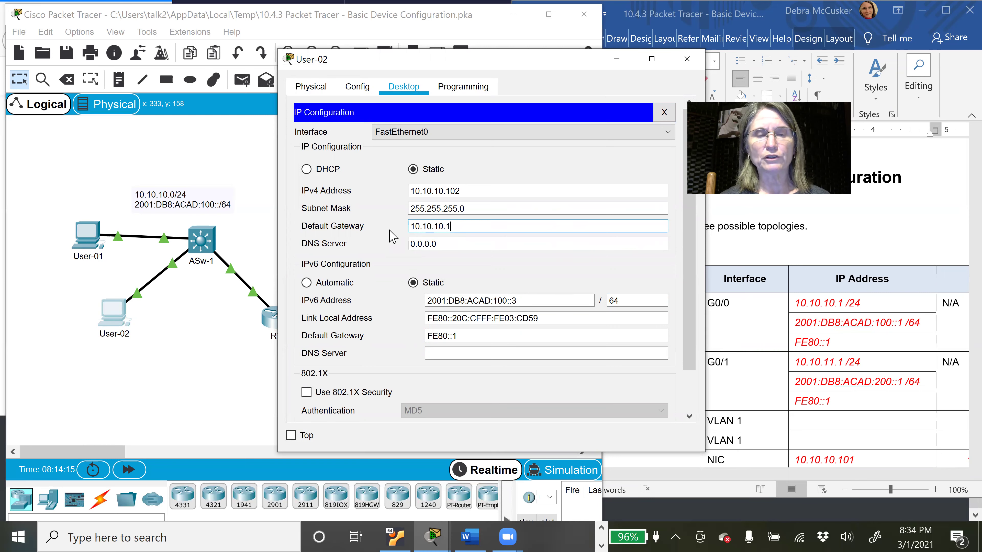
click(470, 242)
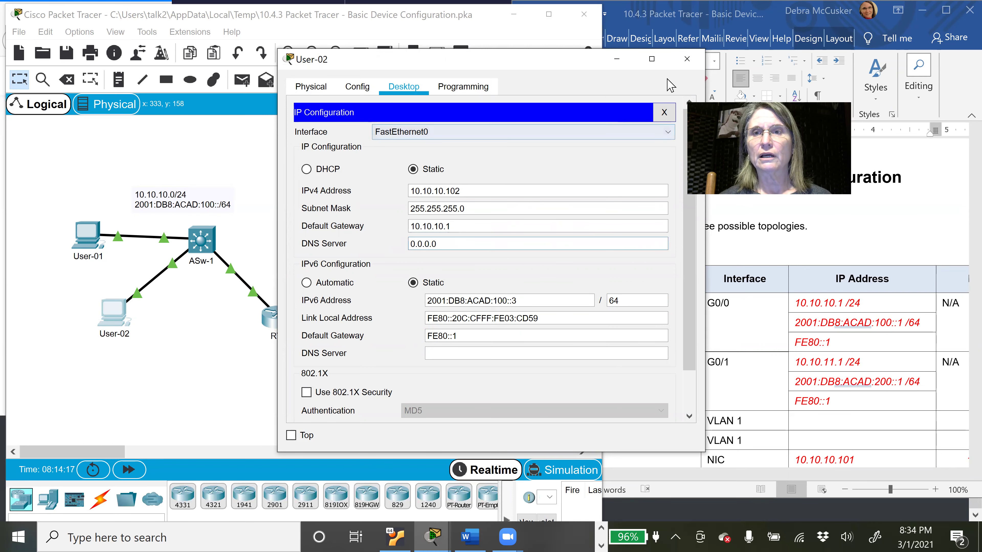
click(664, 112)
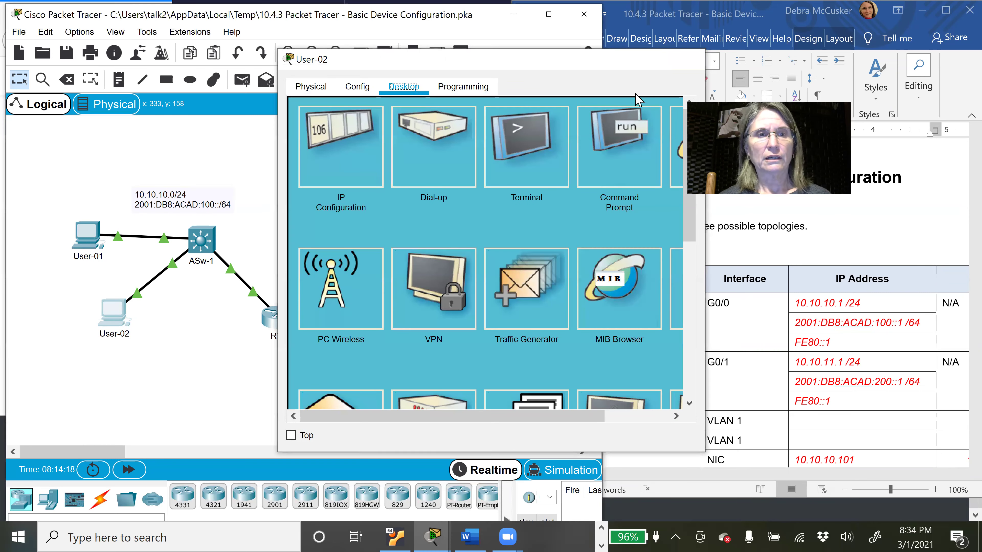
Step: Close User-02's window, minimize the VirtualBox window, and show the PT Activity instructions at 29%
click(687, 59)
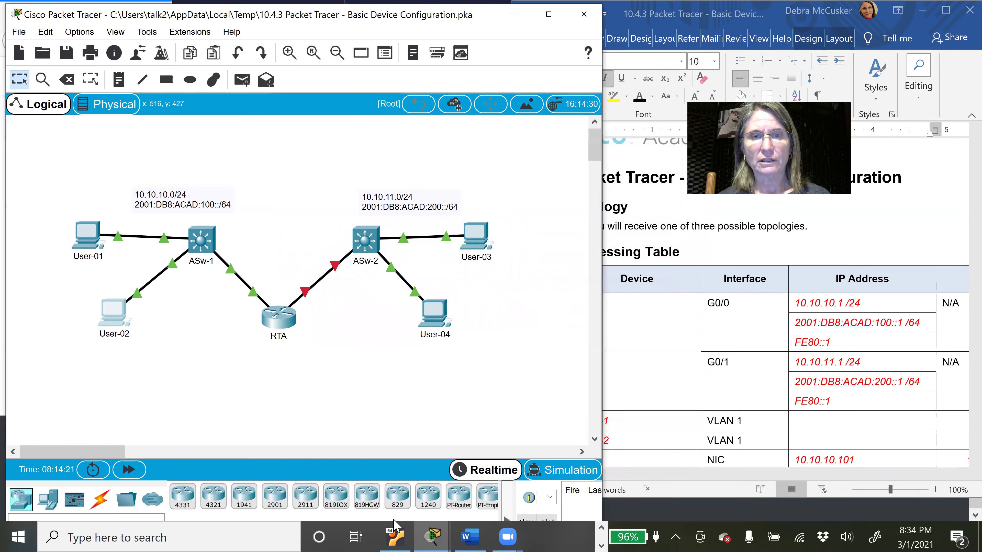
click(402, 535)
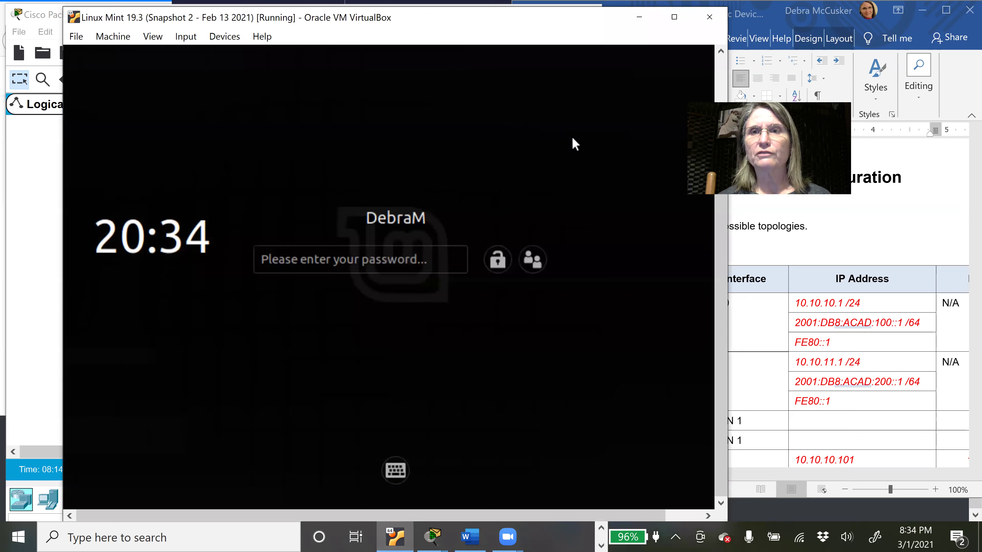
click(640, 17)
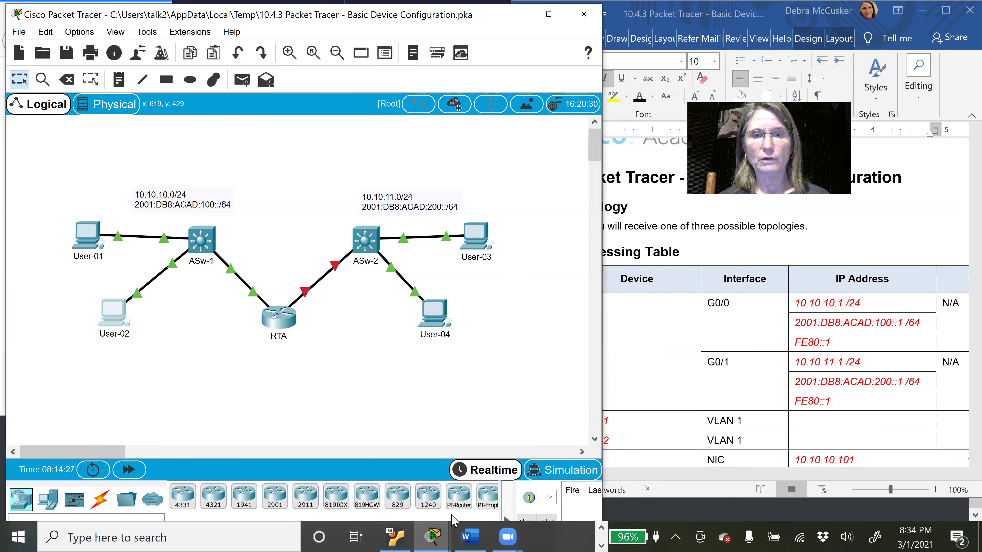
mouse_move(436, 536)
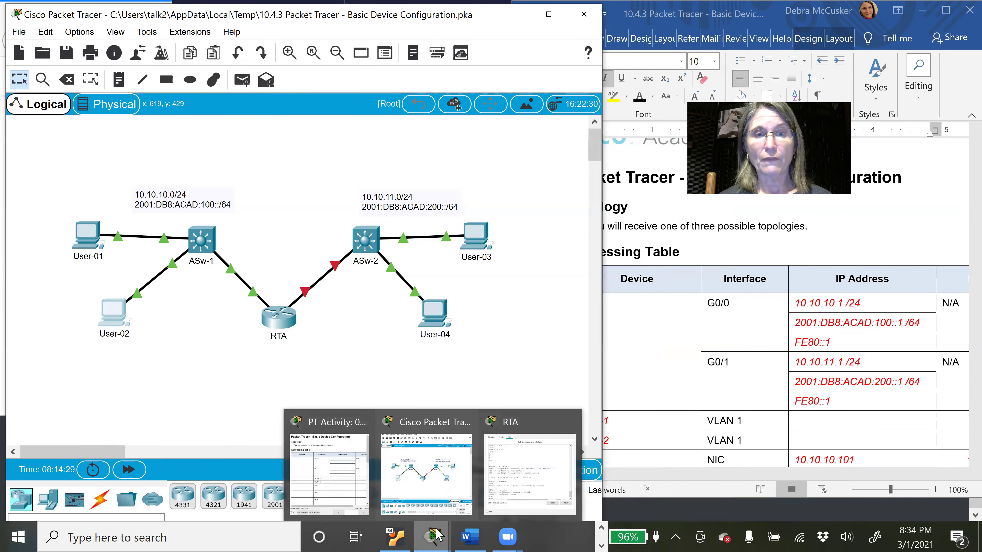
click(335, 474)
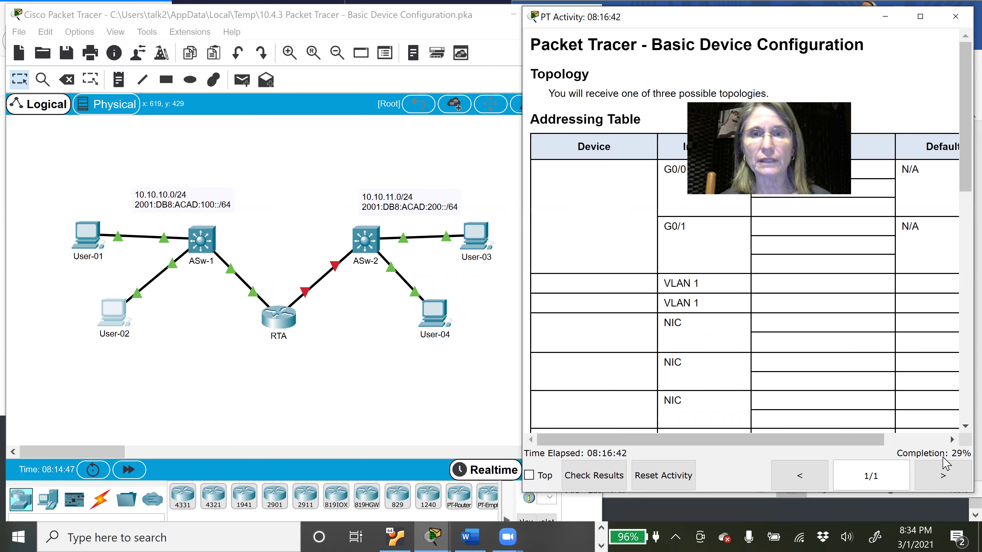
Step: In User-03's IP Configuration, change the IPv4 default gateway from 0.0.0.0 to 10.10.11.1
click(484, 243)
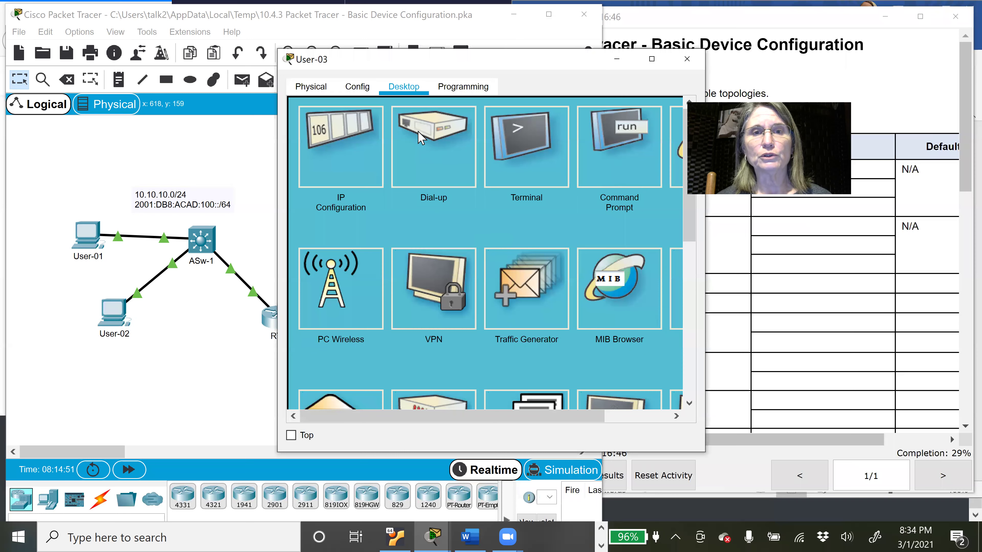
click(368, 152)
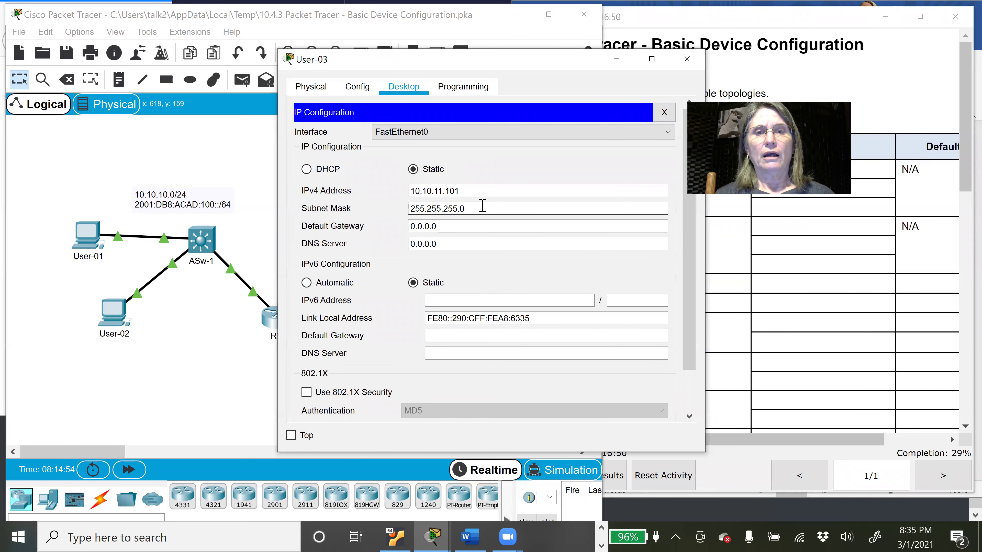
click(468, 191)
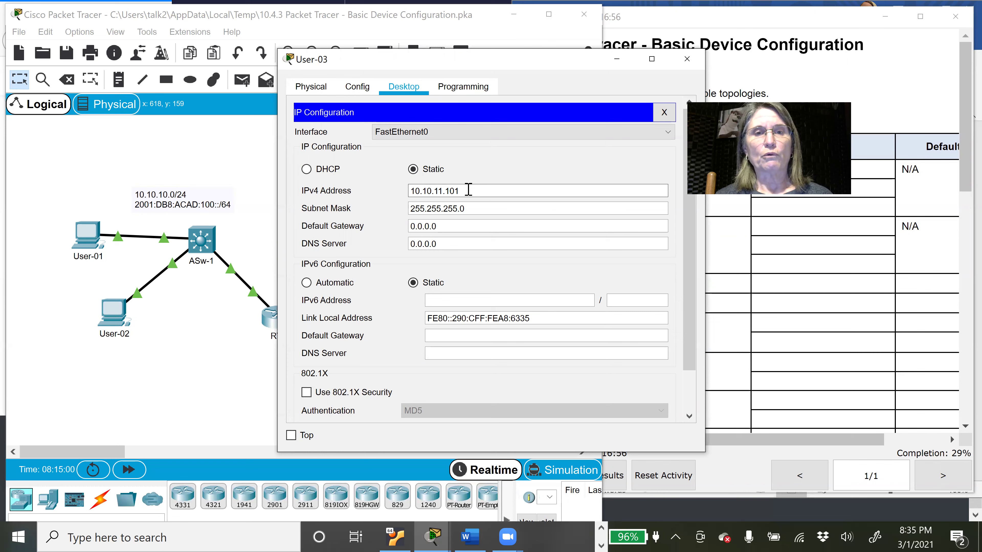
click(457, 225)
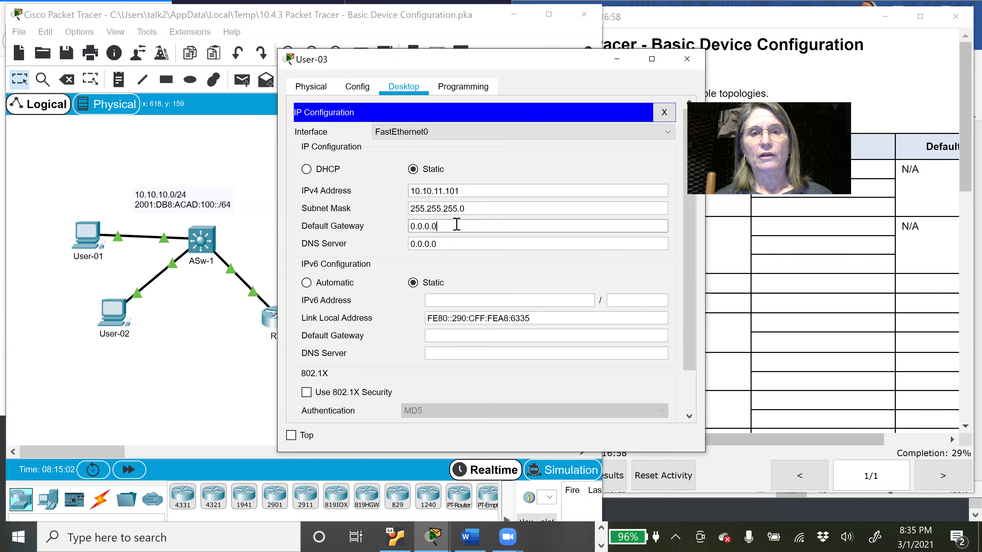
double_click(456, 224)
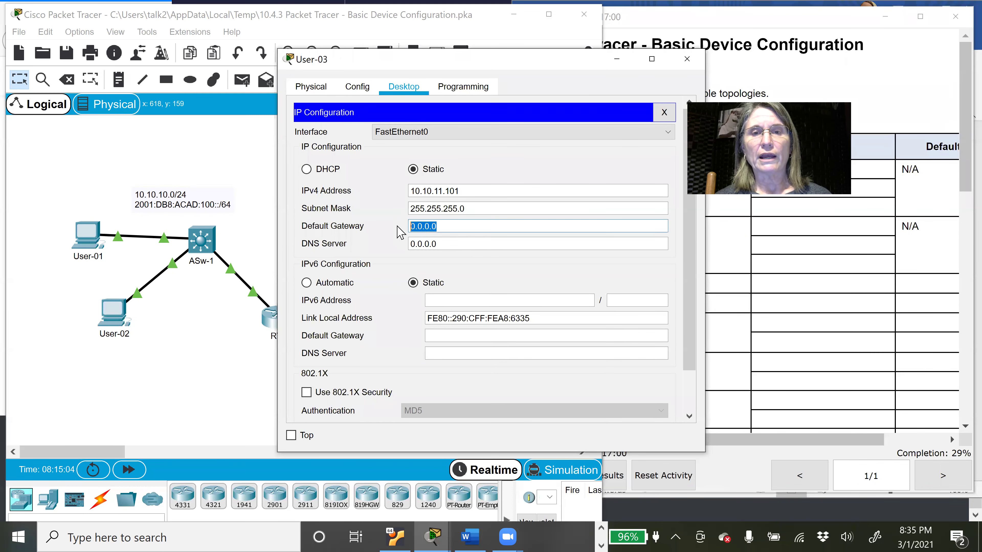
text(1)
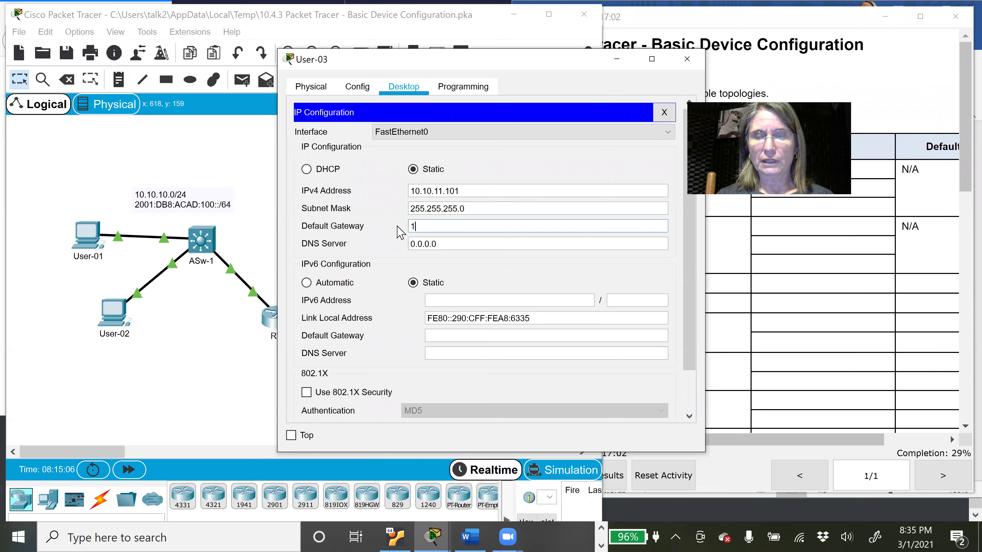
text(0.10.11)
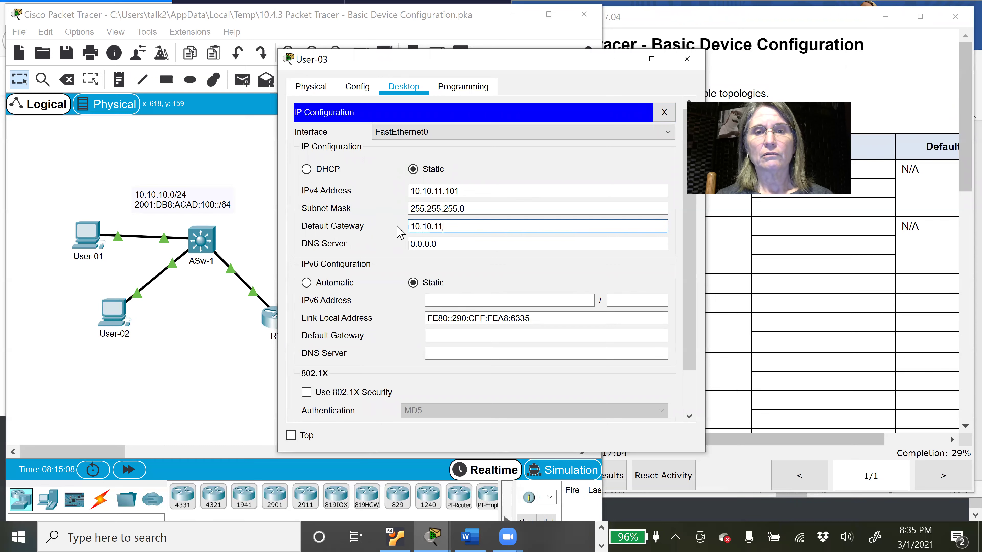
text(.1)
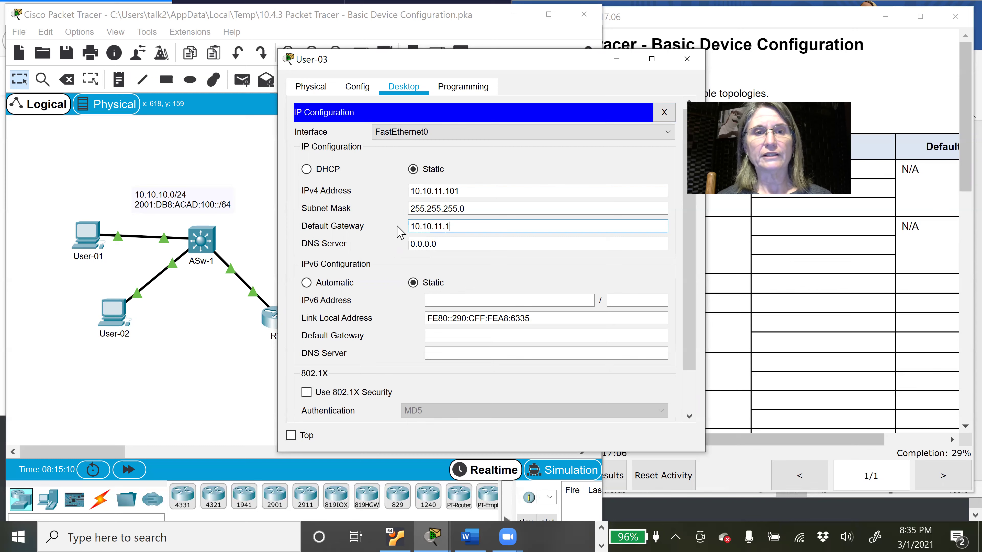
click(457, 303)
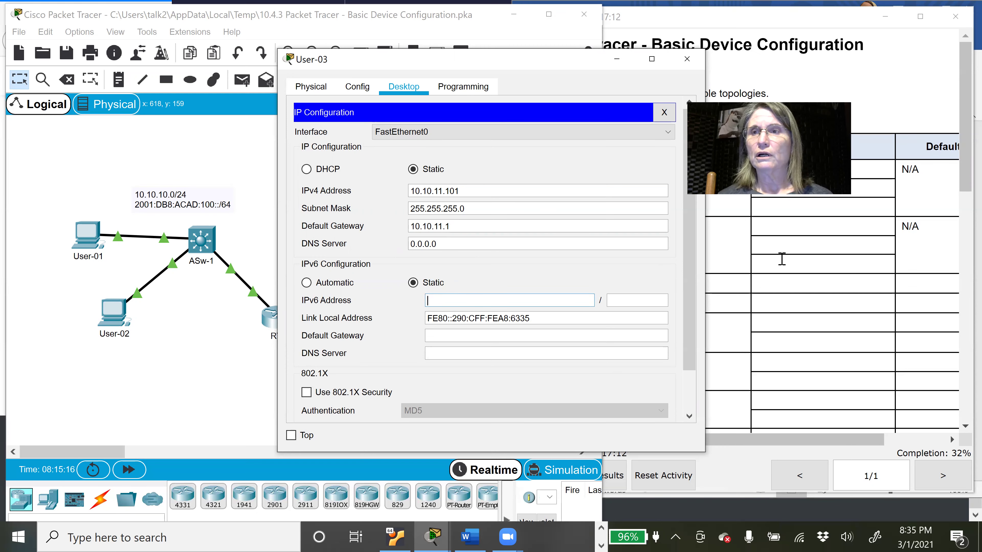
click(885, 17)
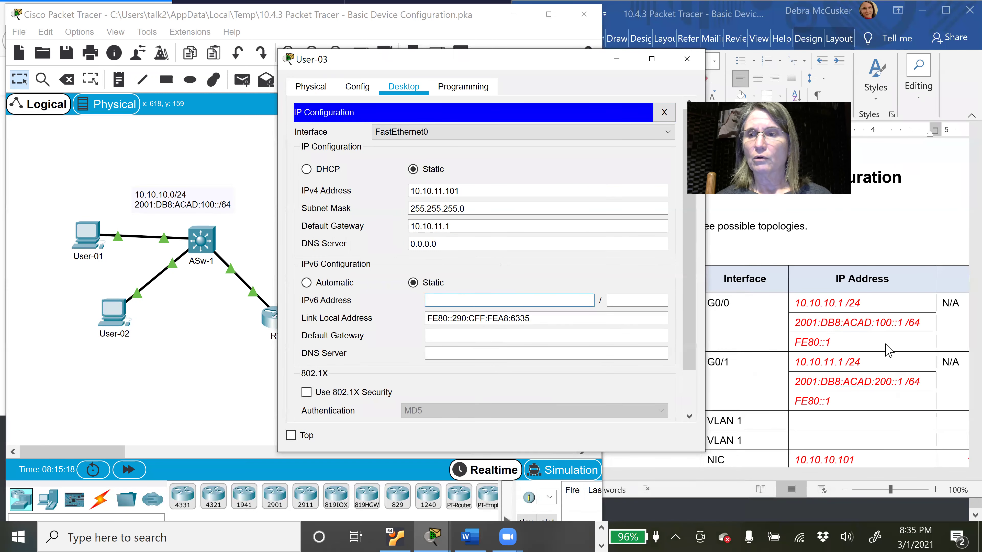
Step: Select RTA's G0/1 address 2001:DB8:ACAD:200::1 in the Word addressing table, then minimize Word
click(962, 290)
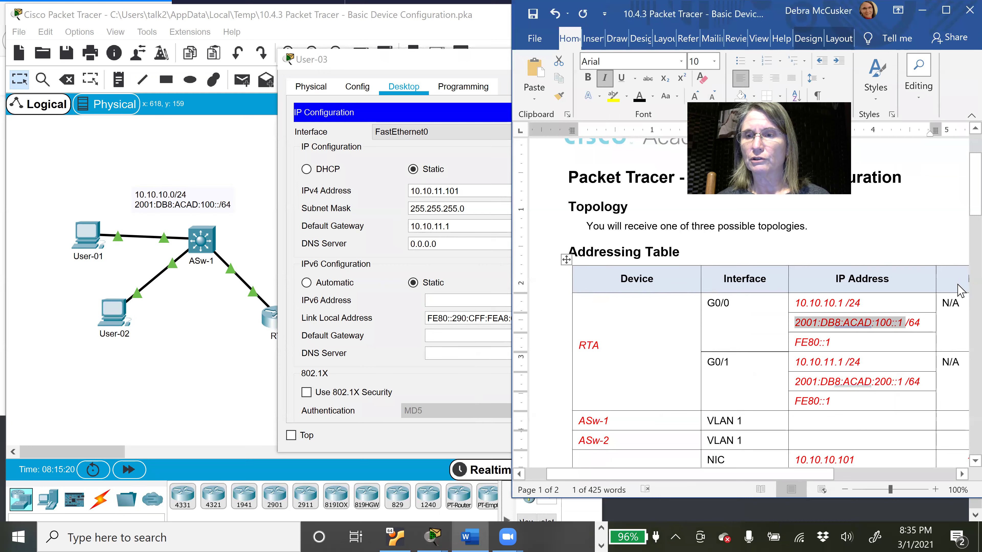
scroll(960, 466, down, 1)
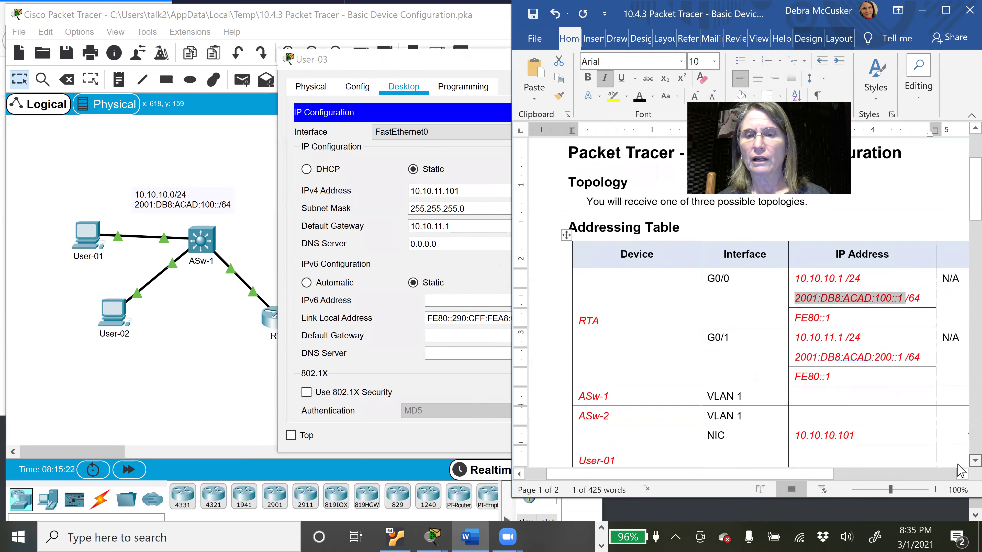
scroll(958, 445, down, 1)
drag(961, 195, 961, 195)
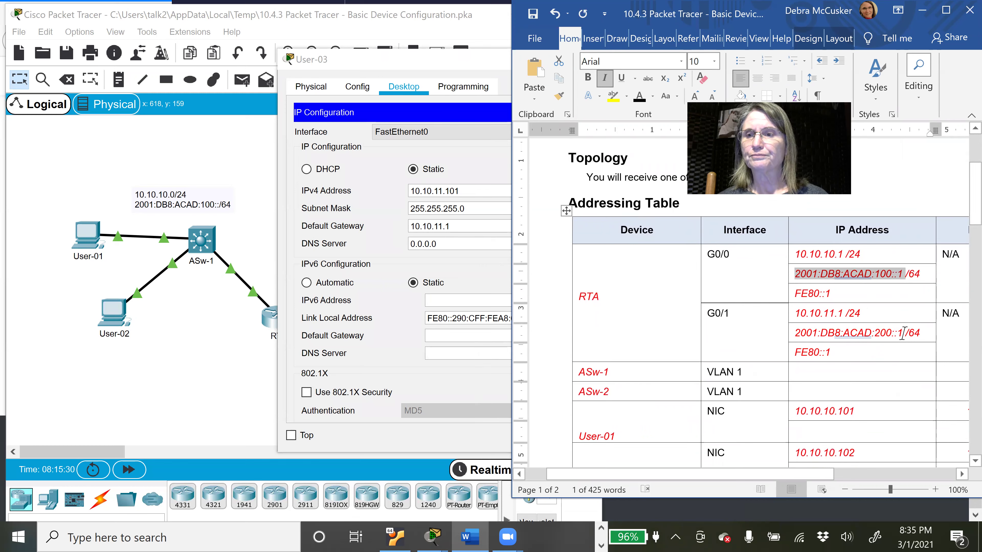
drag(903, 333, 802, 342)
key(ctrl+c)
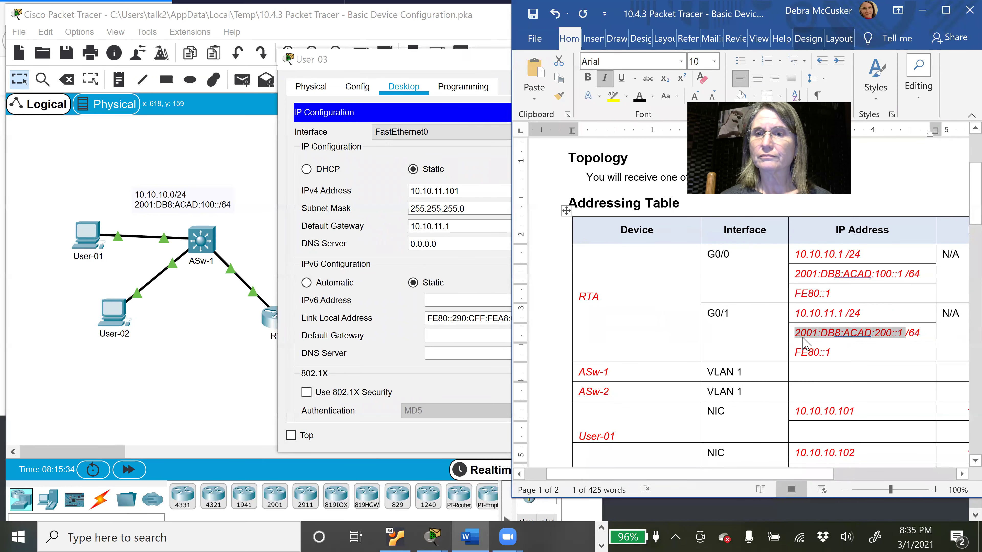
click(922, 11)
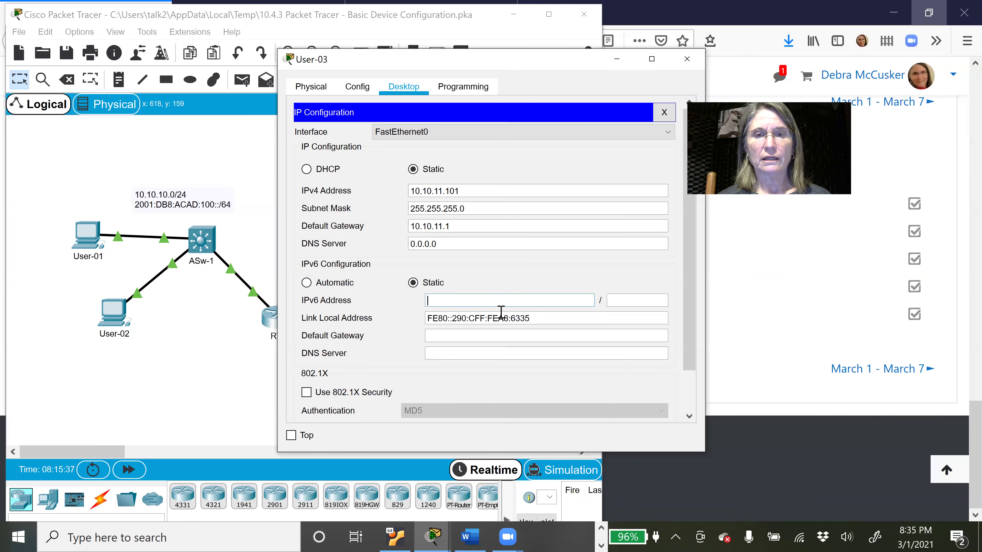
Step: Set User-03's IPv6 address to 2001:DB8:ACAD:200::2/64 with gateway FE80::1
key(ctrl+v)
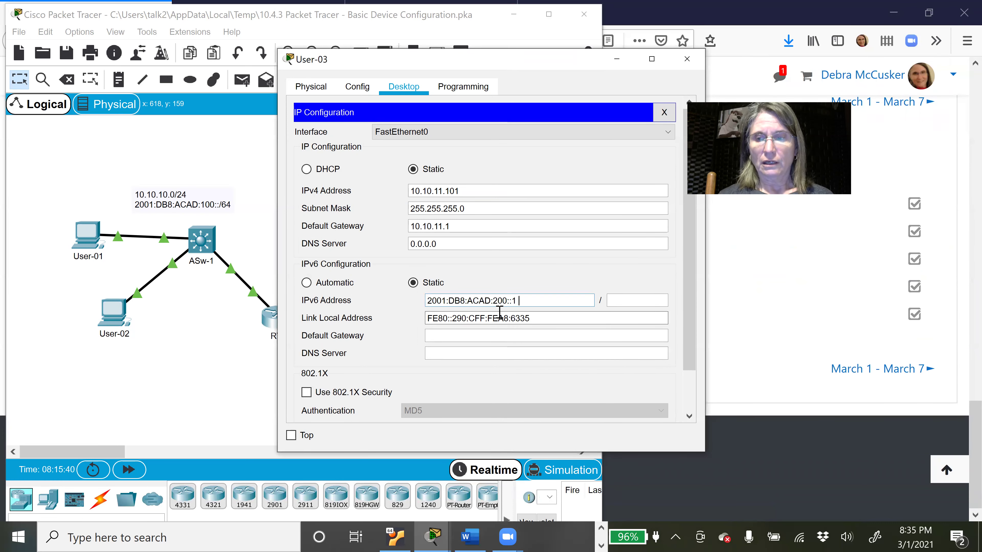
key(BackSpace)
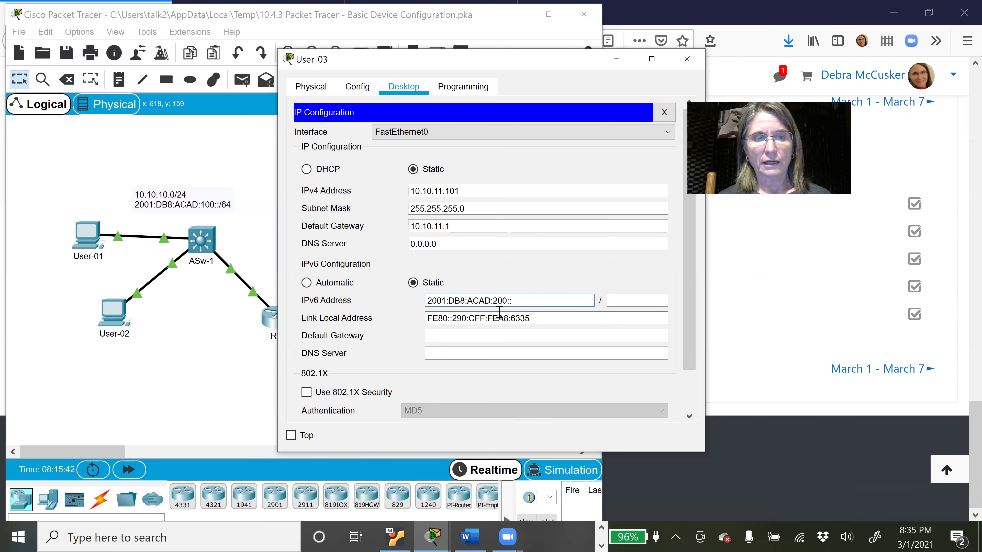
text(2)
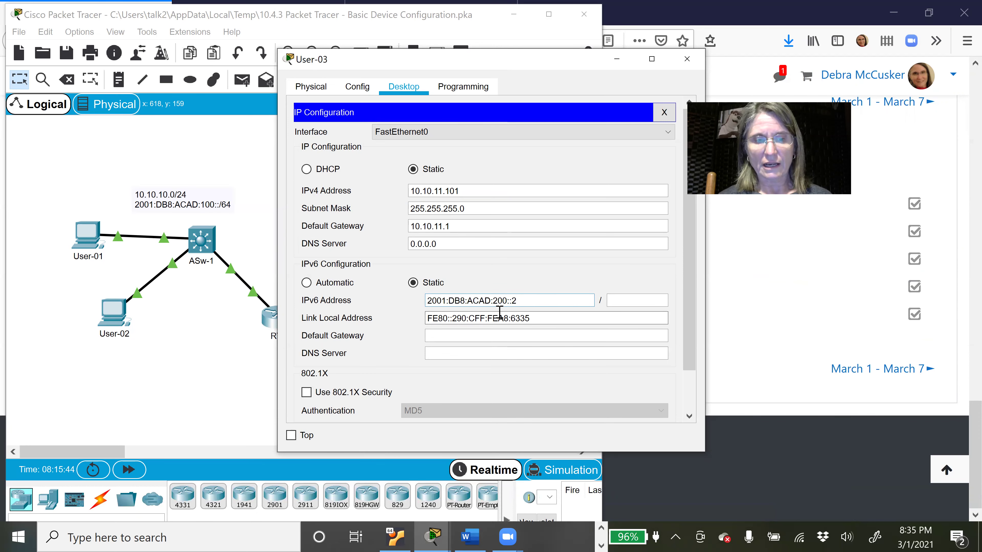
text(64)
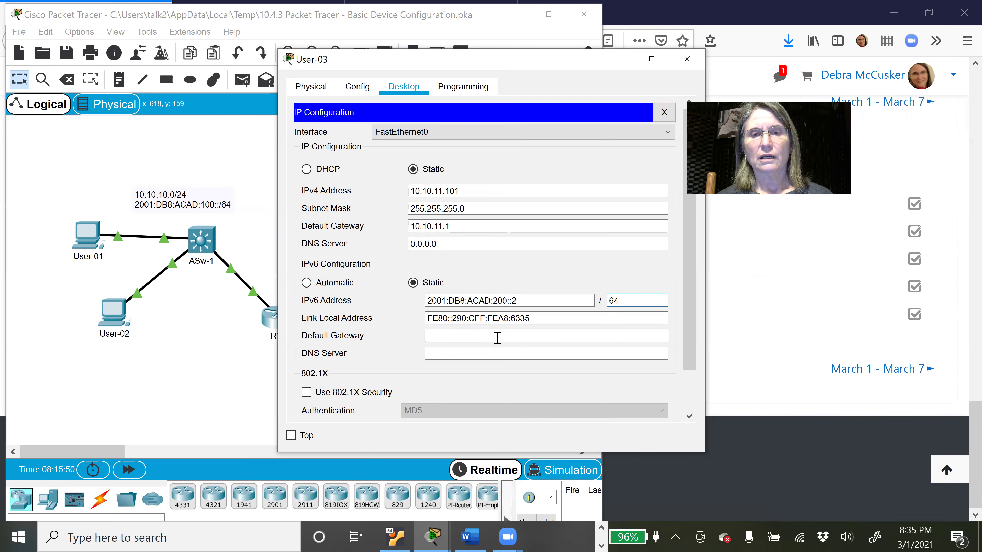
click(496, 338)
text(FE)
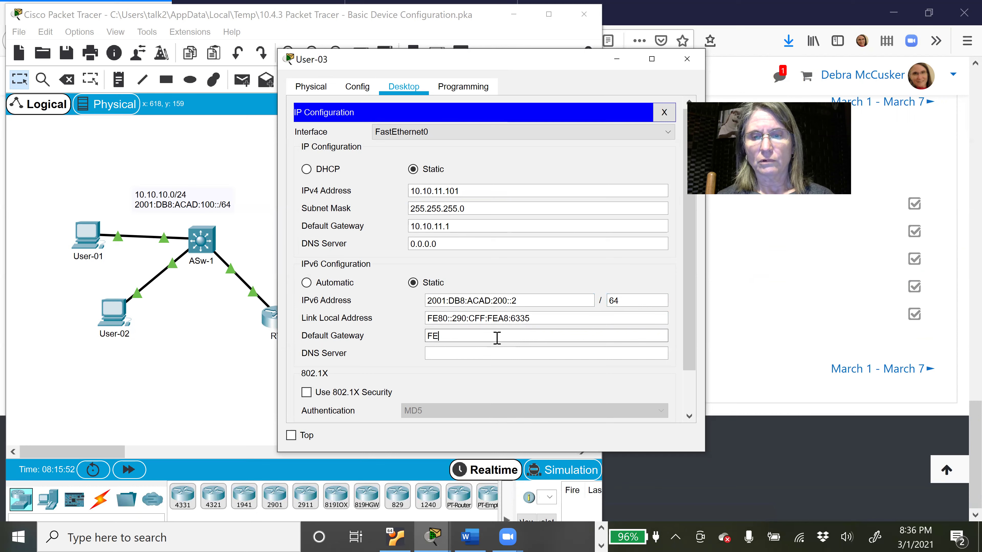
text(80::1)
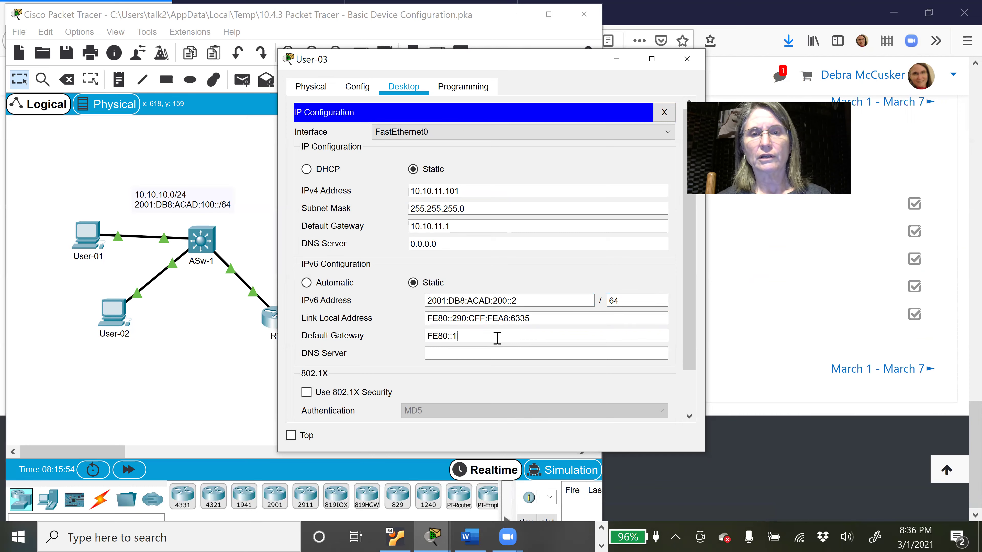
click(499, 350)
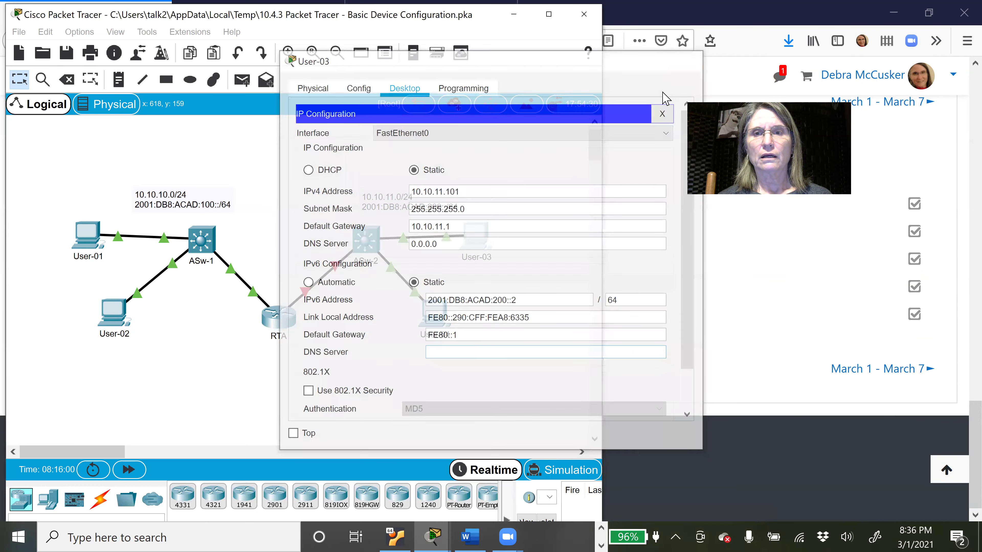
Step: Close User-03 and set User-04's IPv4 default gateway to 10.10.11.1
click(687, 59)
click(434, 325)
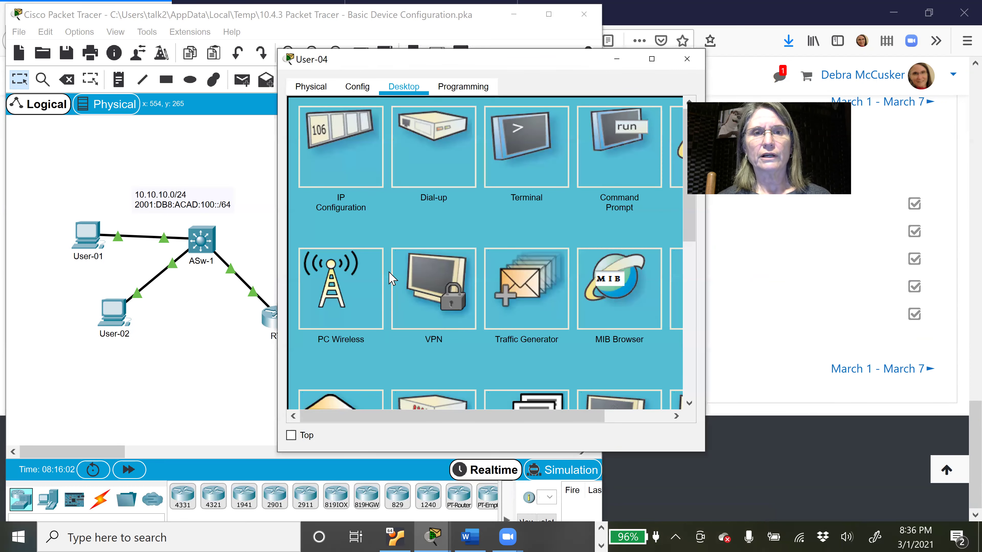
click(334, 175)
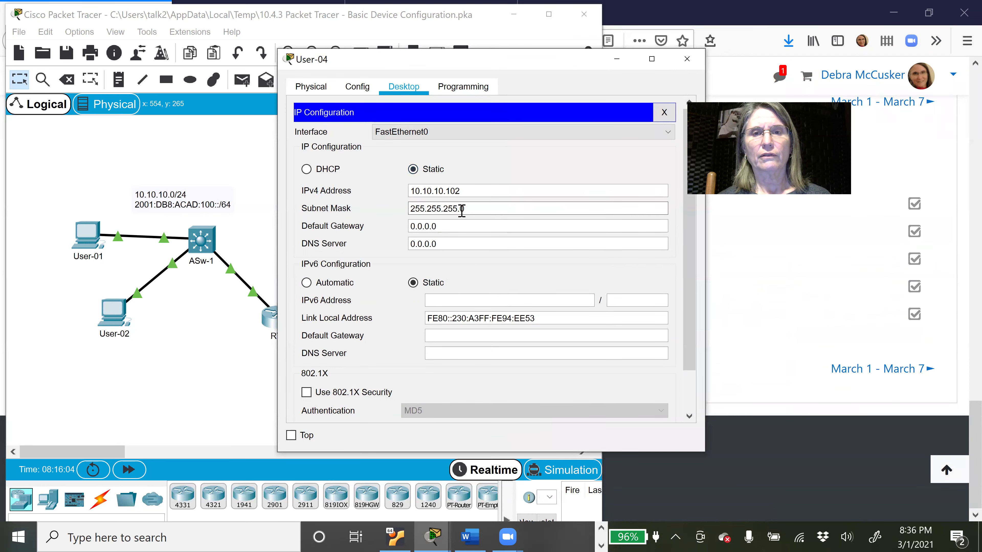
drag(449, 226, 402, 226)
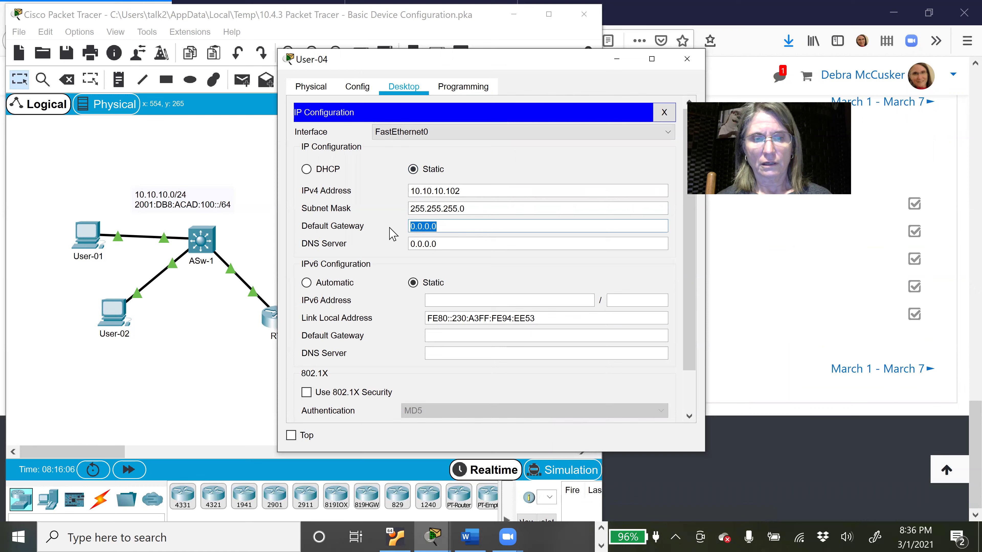
text(10.10.)
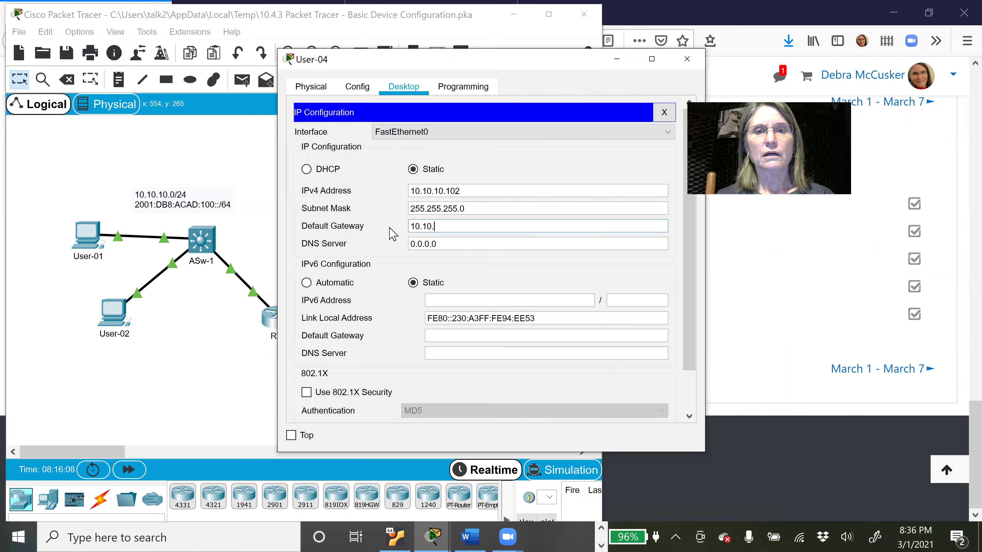
text(11.1)
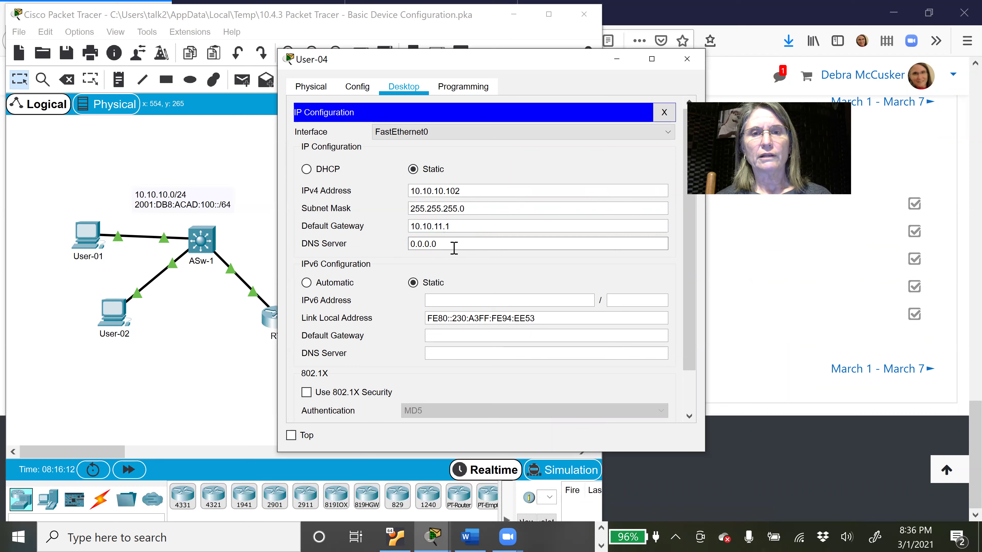
Step: Give User-04 IPv6 address 2001:DB8:ACAD:200::3/64 with gateway FE80::1, then close its window
click(453, 300)
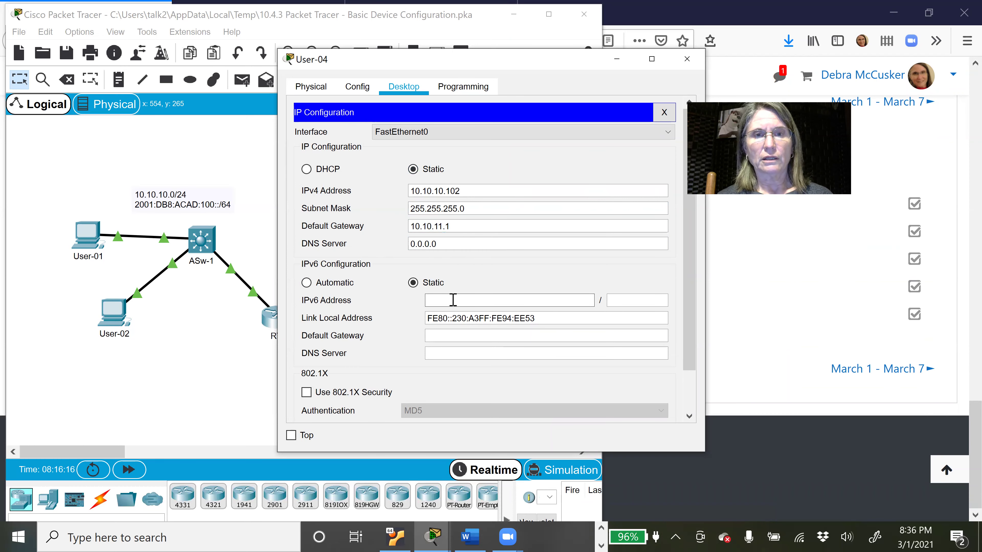
text(2001:DB8:ACAD:200::1)
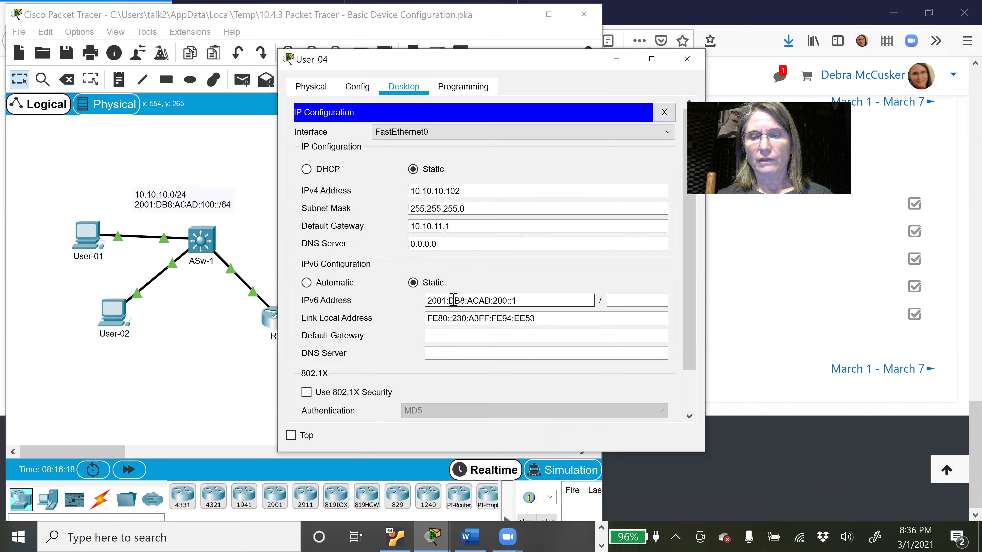
key(BackSpace)
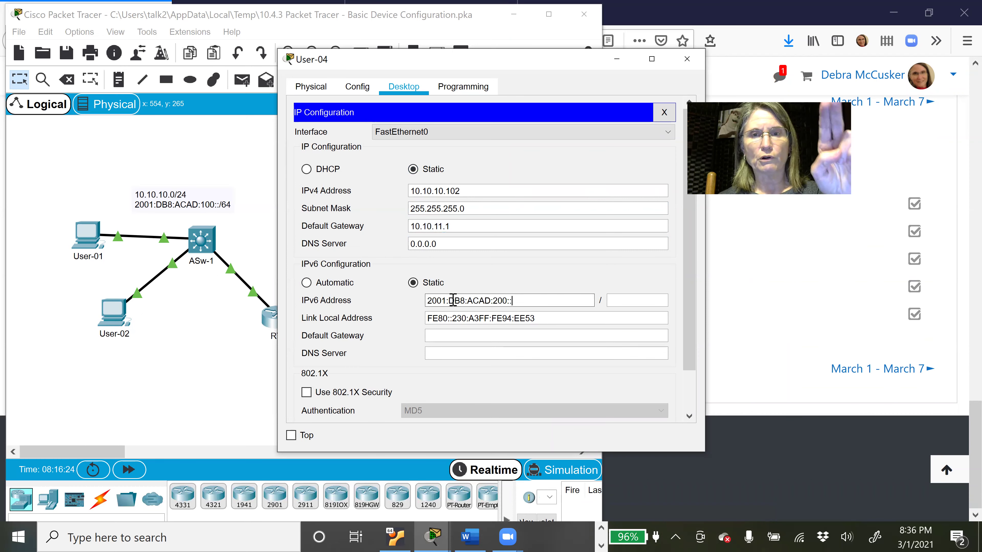
text(3)
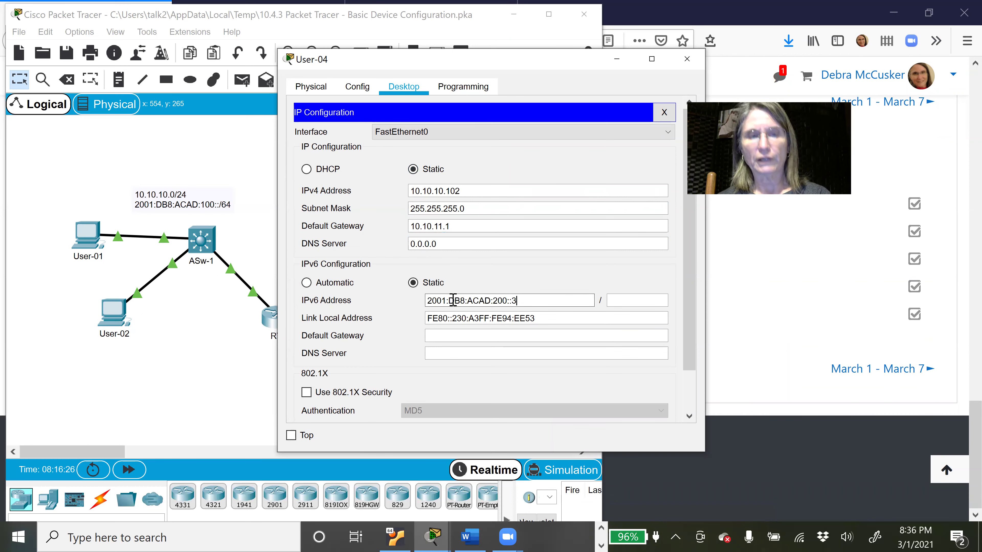
text(64)
key(Tab)
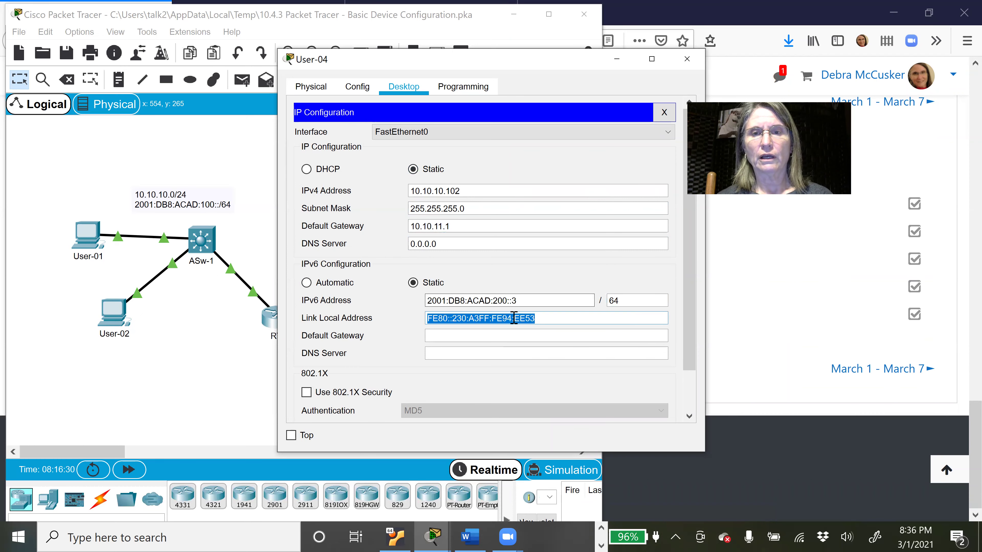
click(524, 333)
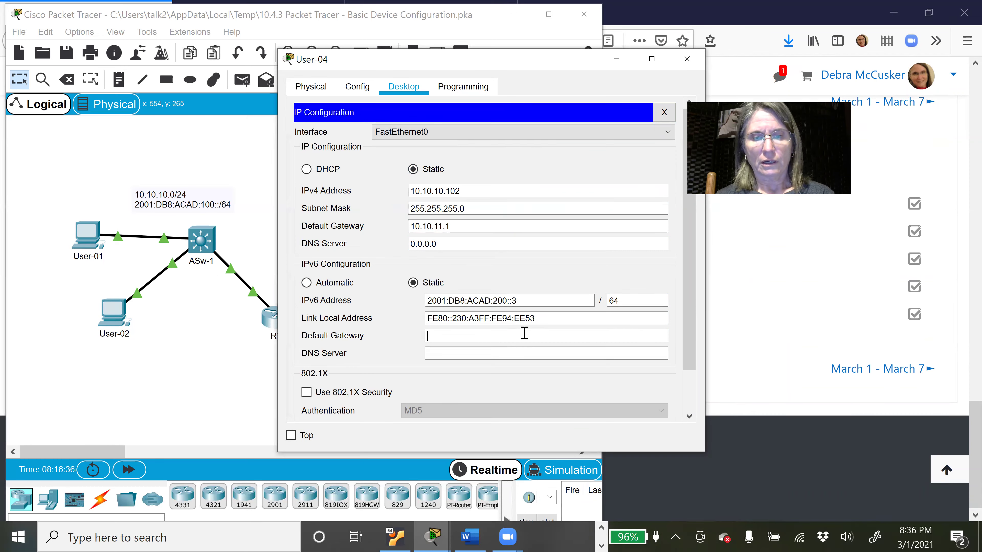
text(FE)
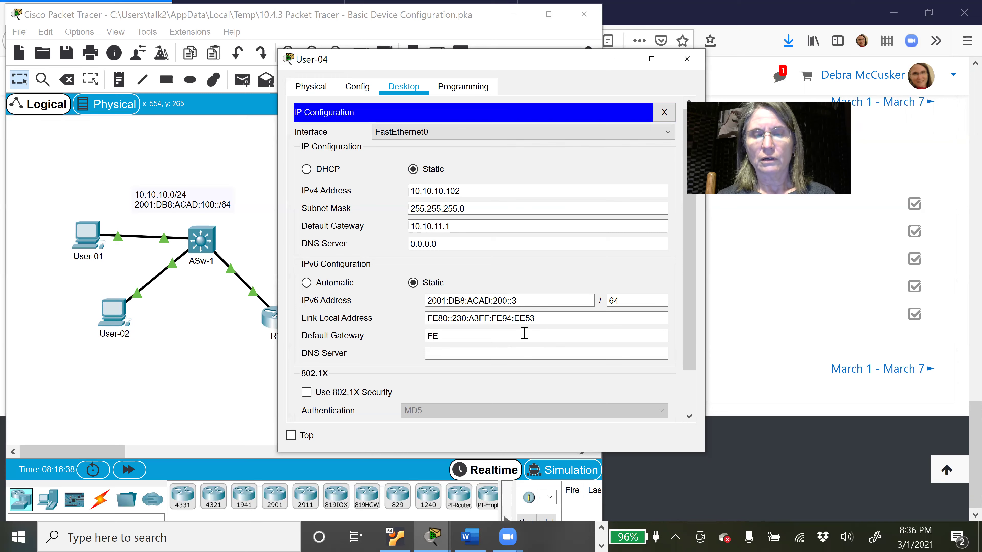
text(80::)
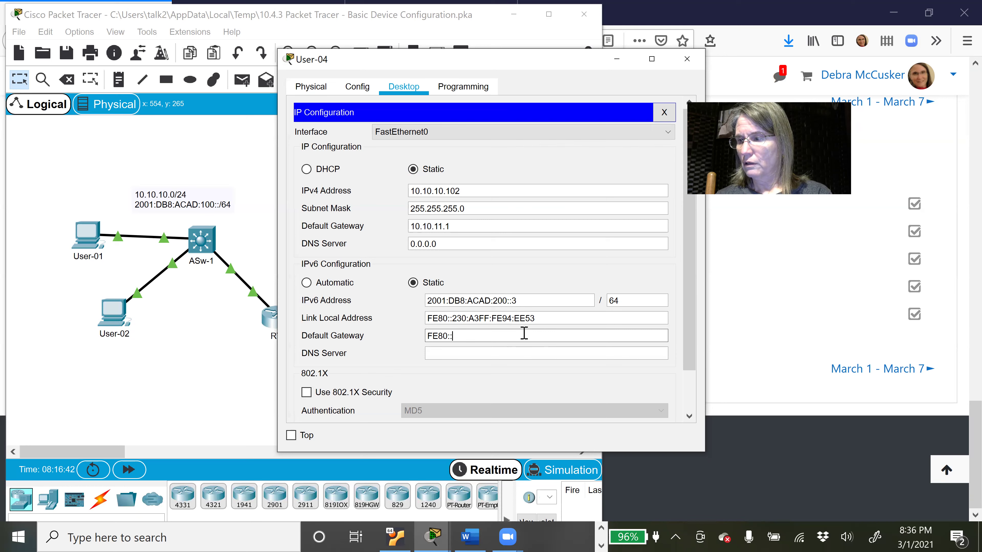
text(1)
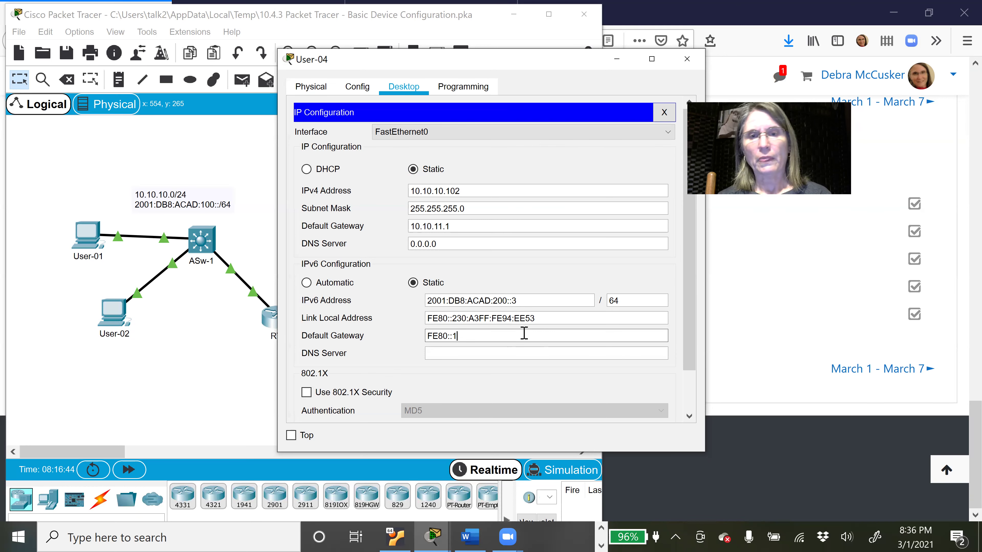
click(524, 352)
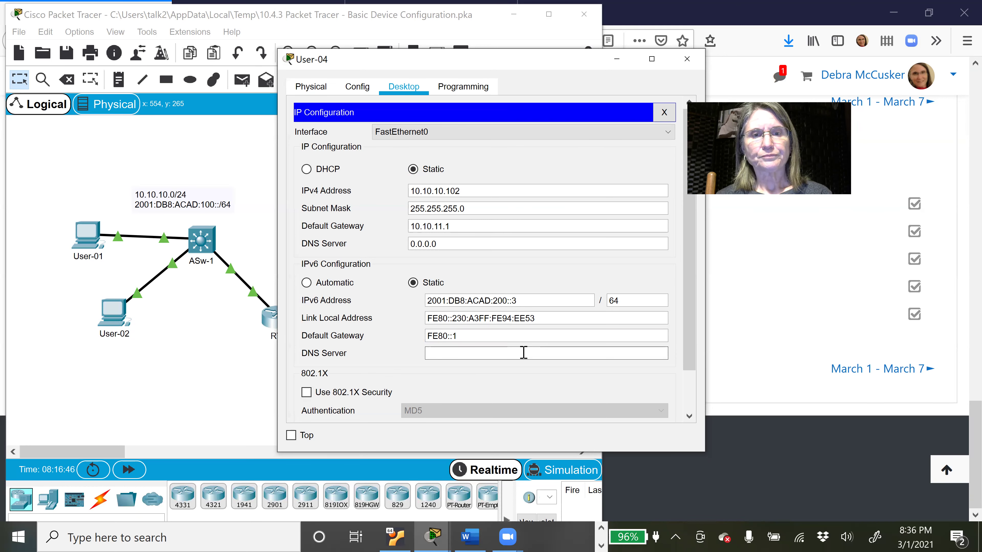
click(666, 113)
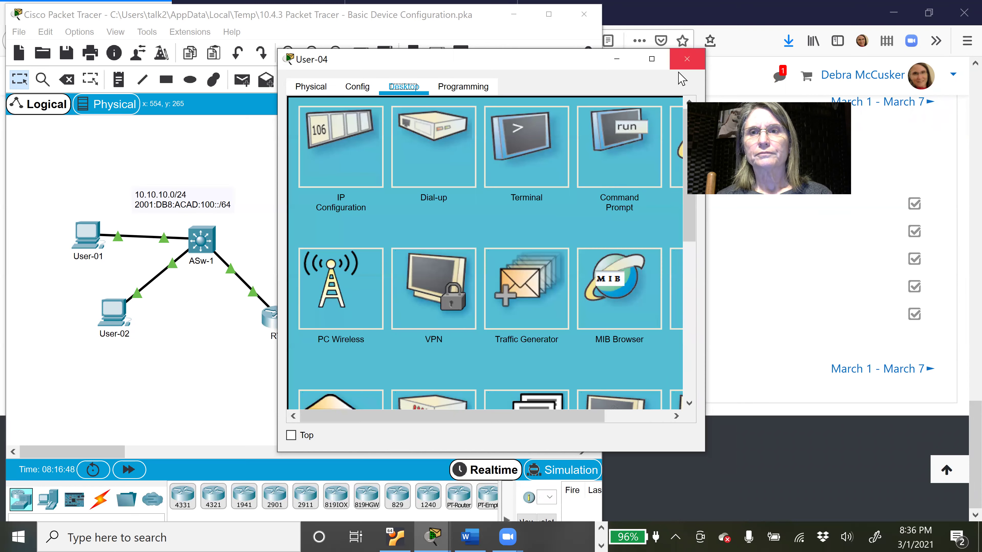
click(684, 62)
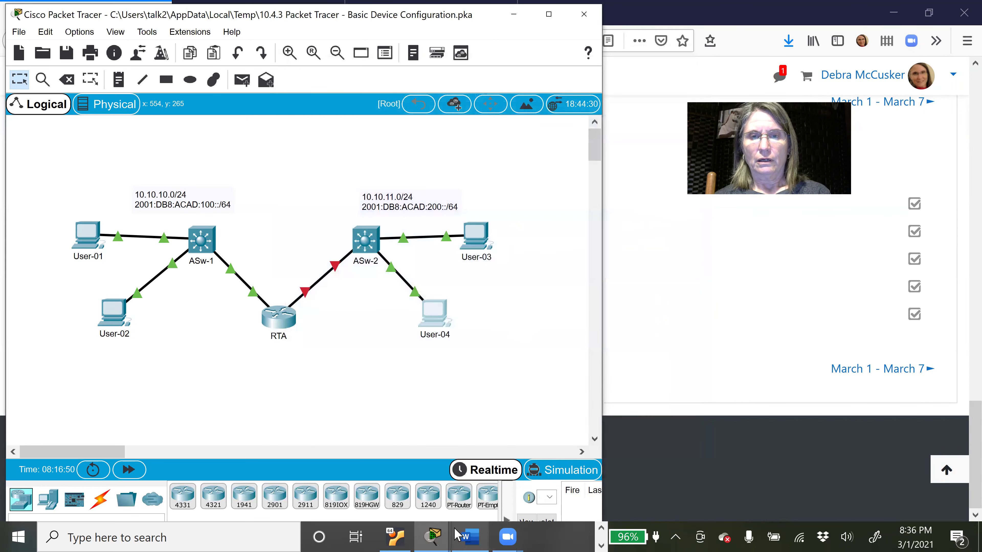
Step: Minimize the PT Activity instructions window and bring the Word Addressing Table back to the front
mouse_move(440, 536)
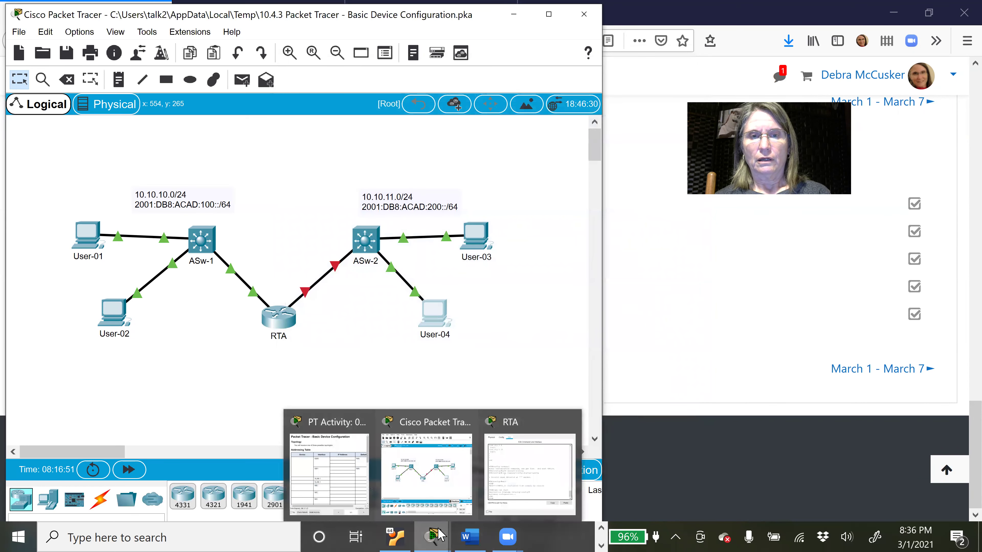
click(348, 471)
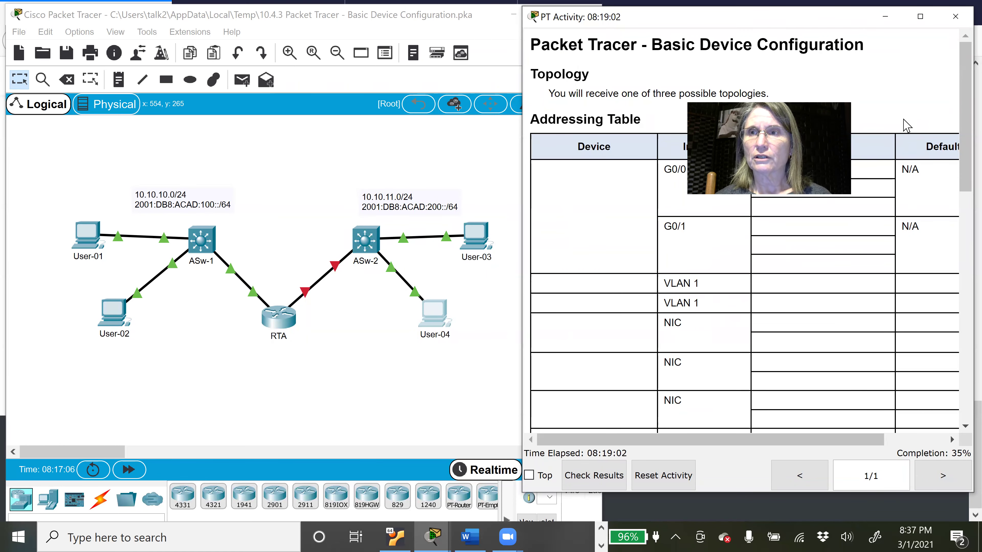
click(886, 17)
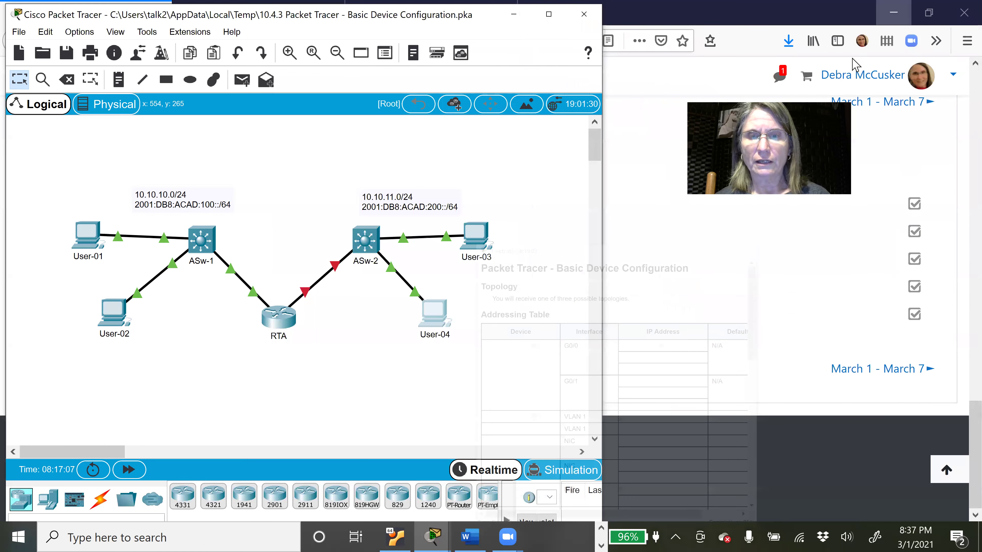
click(470, 537)
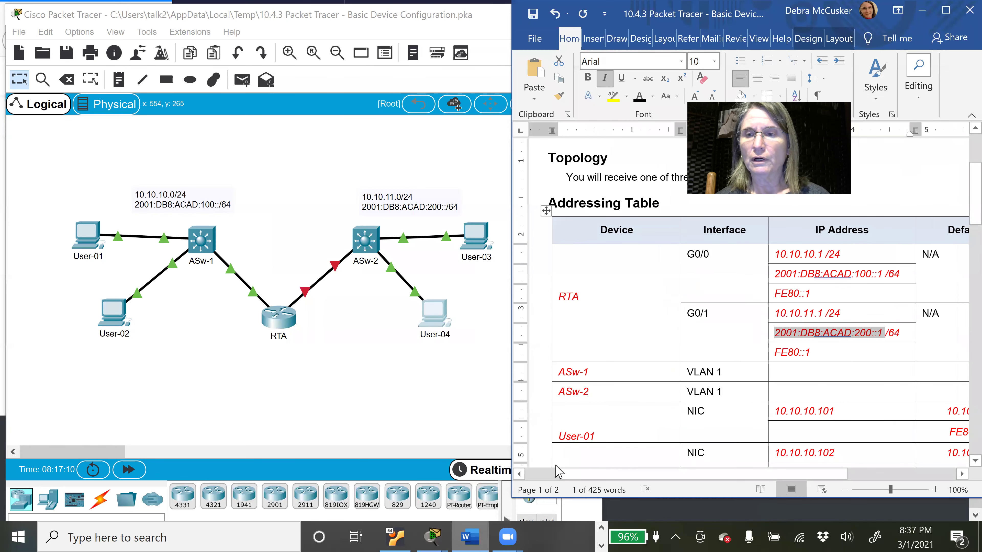
Step: Scroll Word down to the Requirements list, dismissing the Interface Locked warning on ASw-1
drag(975, 205, 959, 238)
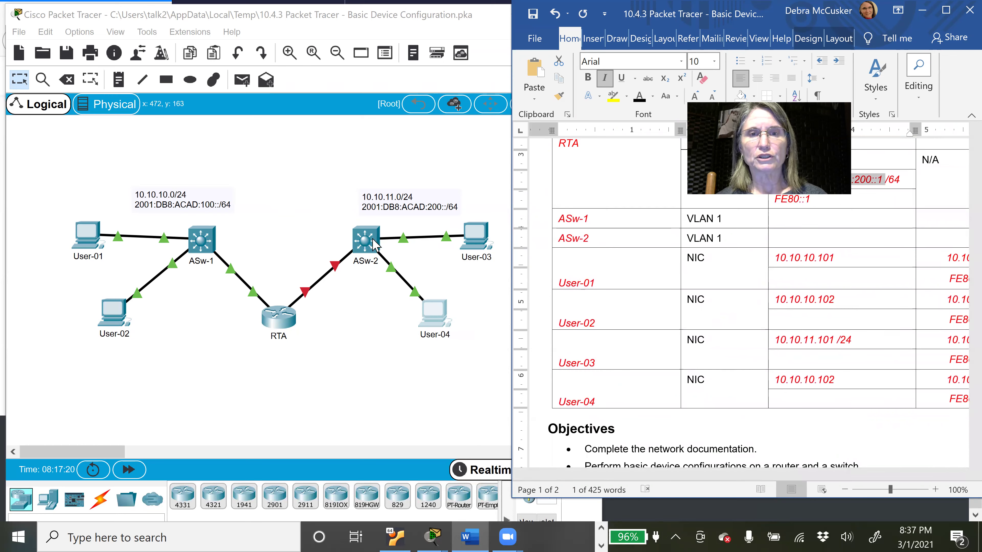
drag(959, 235, 961, 374)
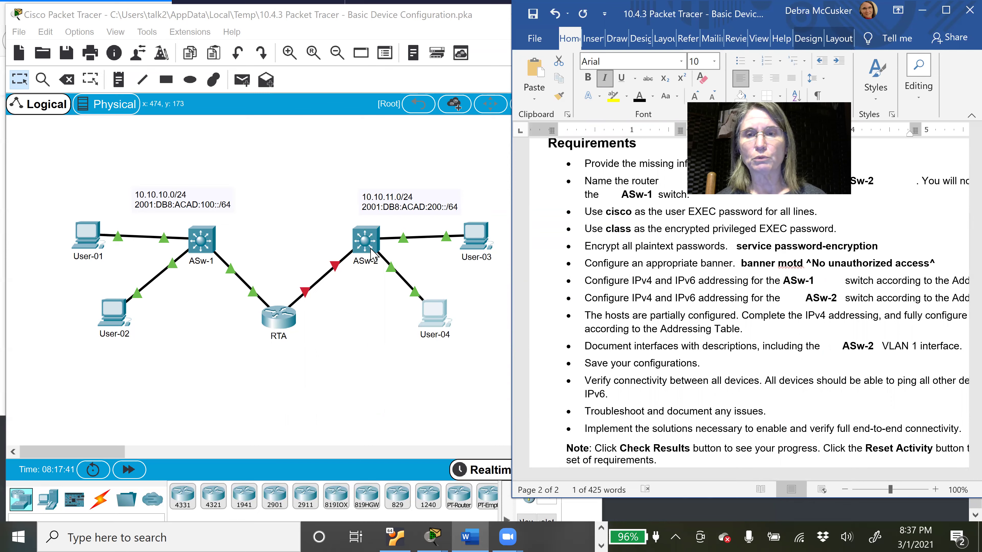
click(208, 247)
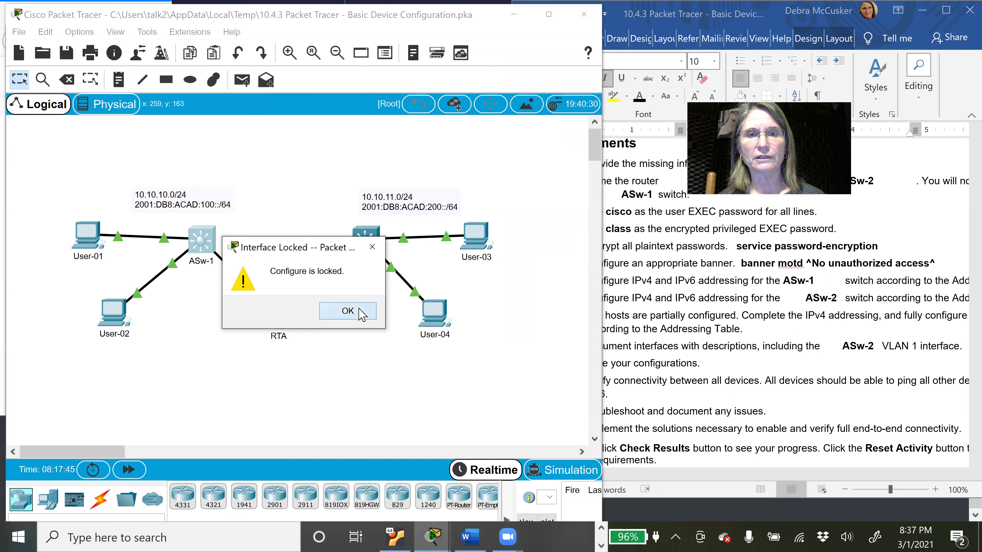
click(362, 314)
click(667, 279)
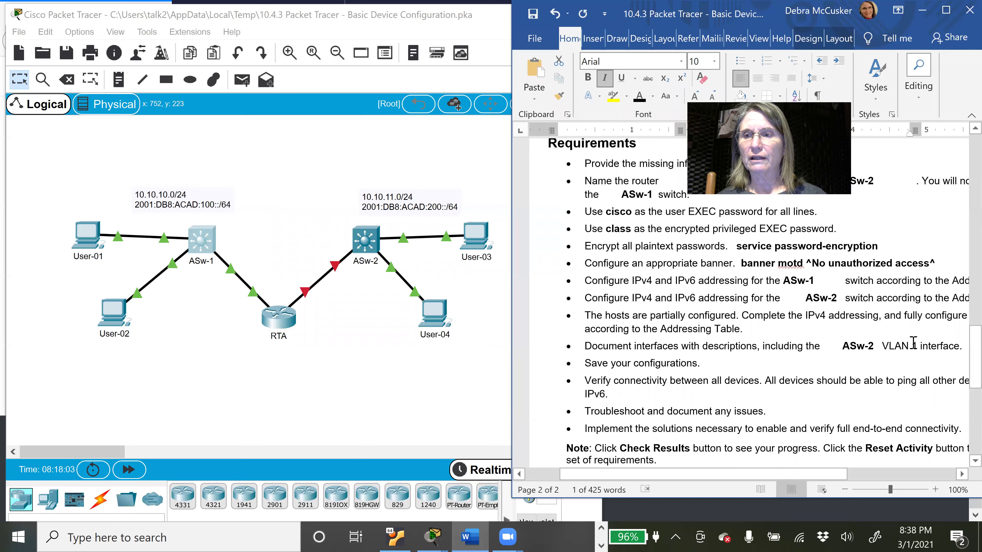
drag(975, 354, 975, 370)
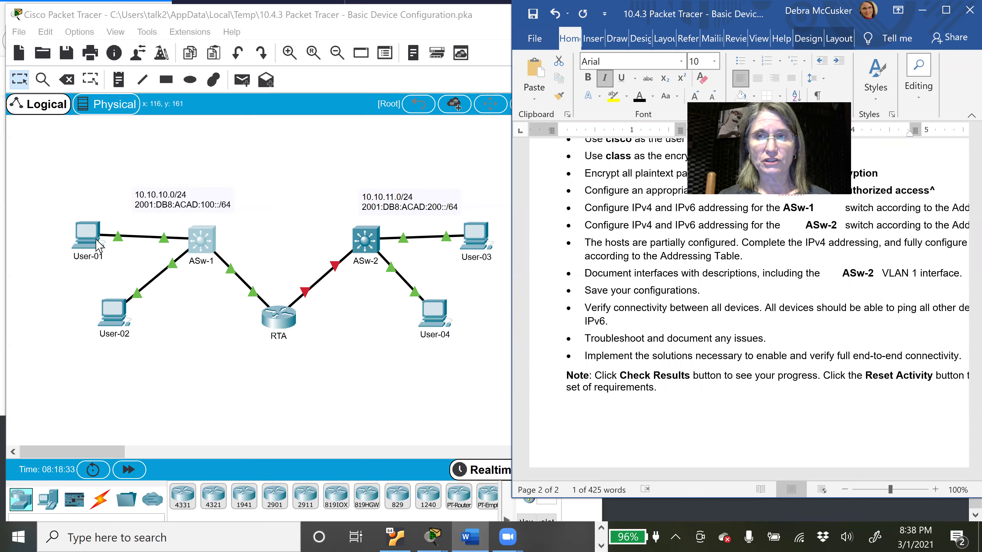
click(99, 244)
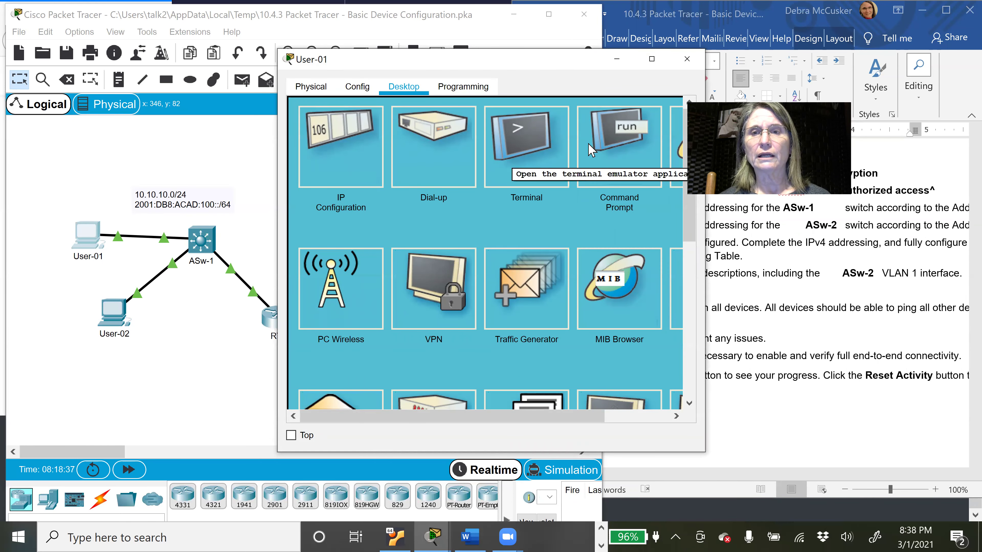
Step: Ping 10.10.10.1 from User-01's command prompt, getting four replies with 0% loss, then close User-01
click(611, 144)
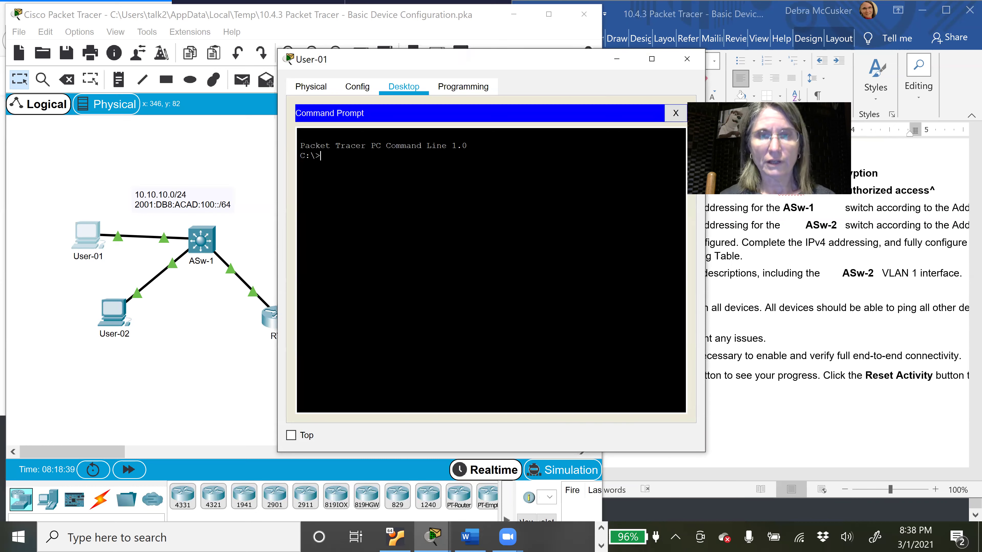
text(ping)
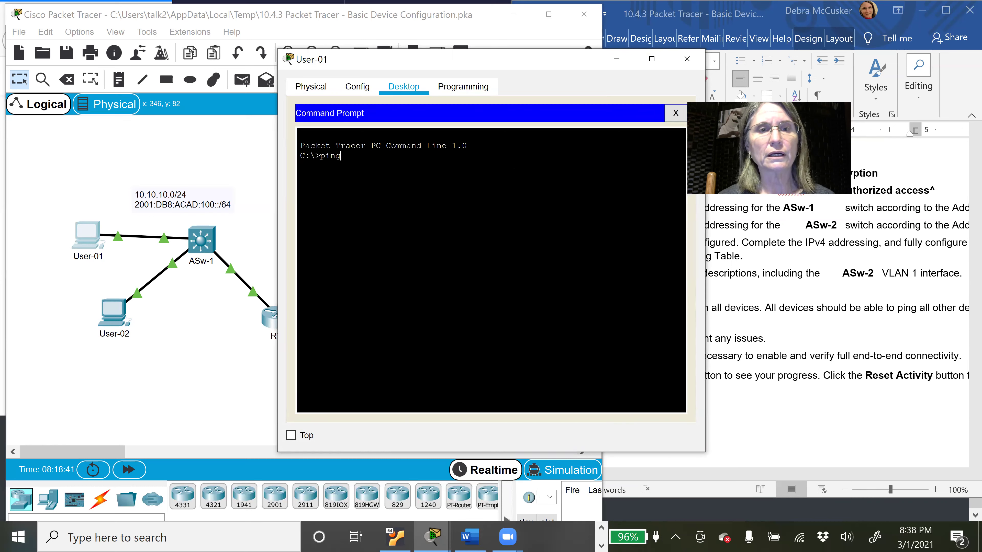
text( 10.1)
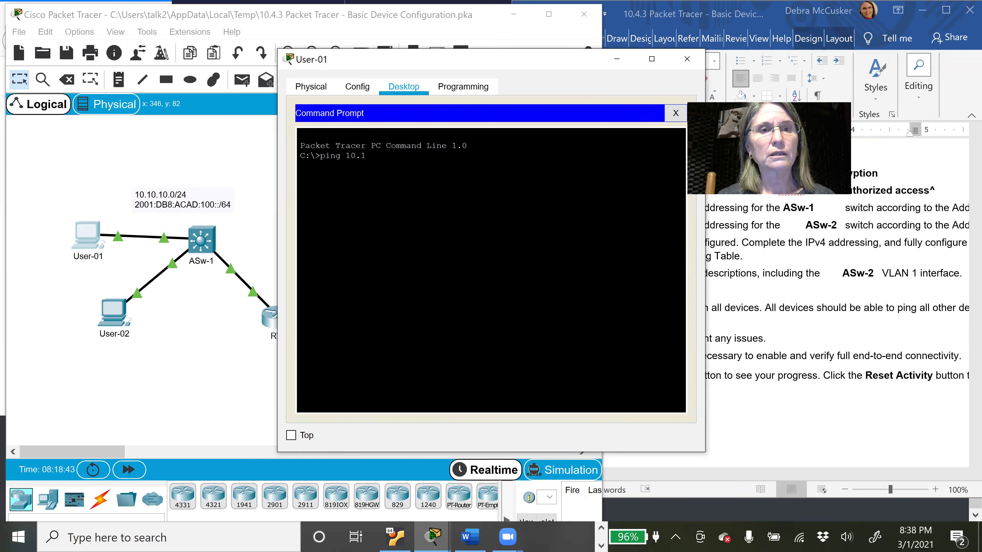
text(0.10.1)
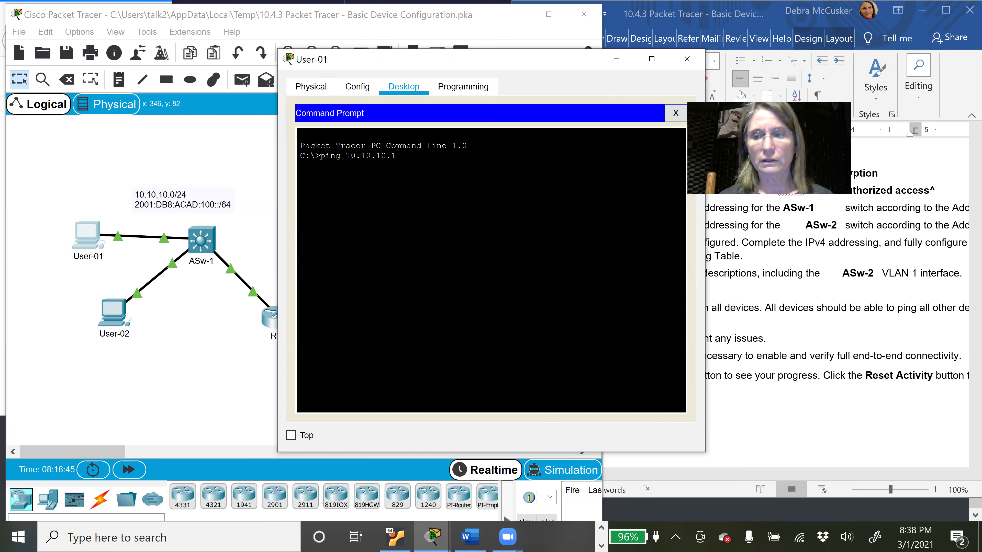
key(Return)
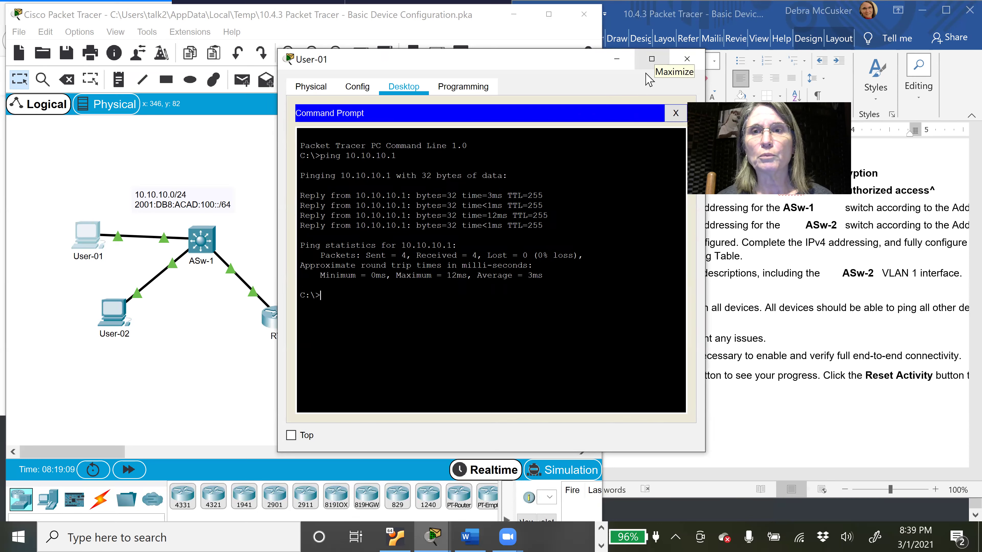
drag(352, 61, 338, 104)
text(exit)
key(Return)
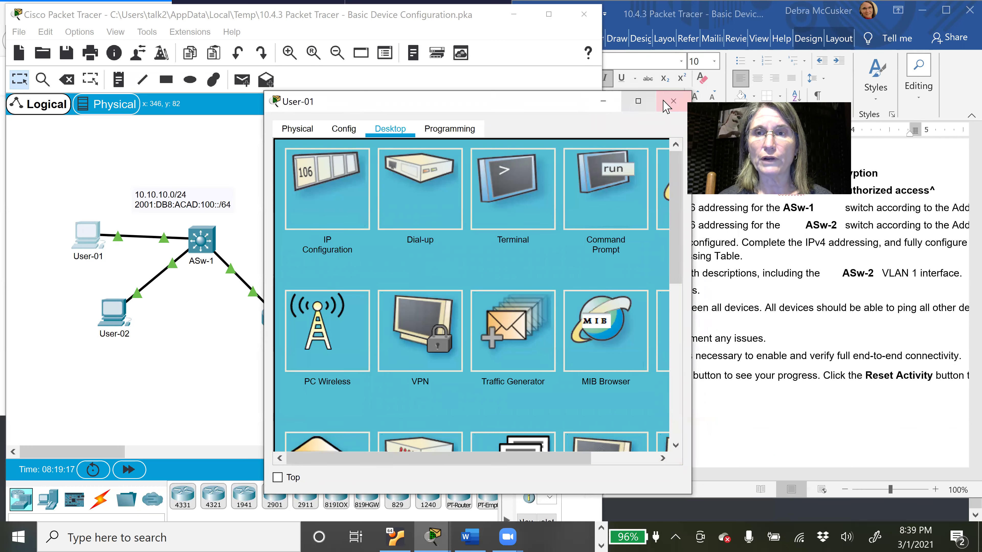
click(673, 101)
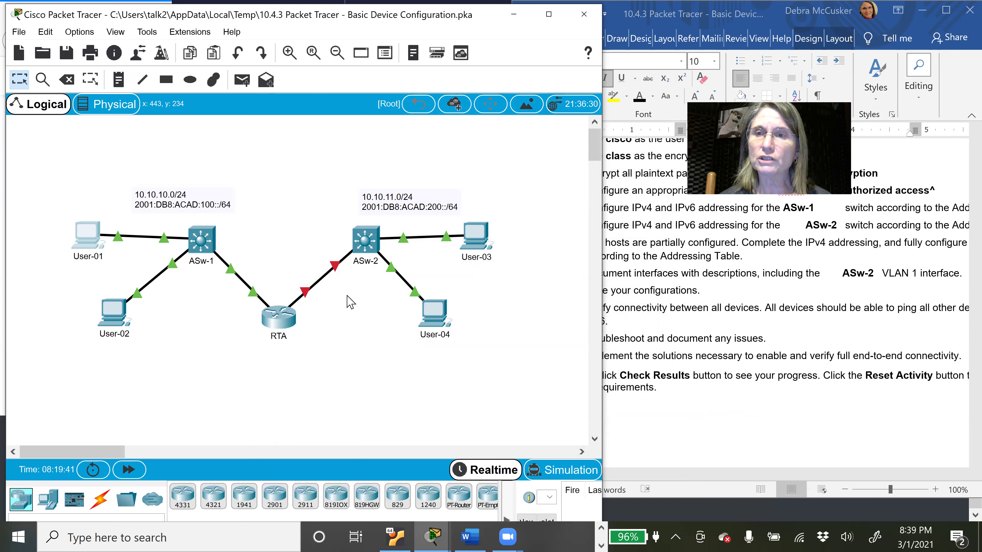
click(676, 297)
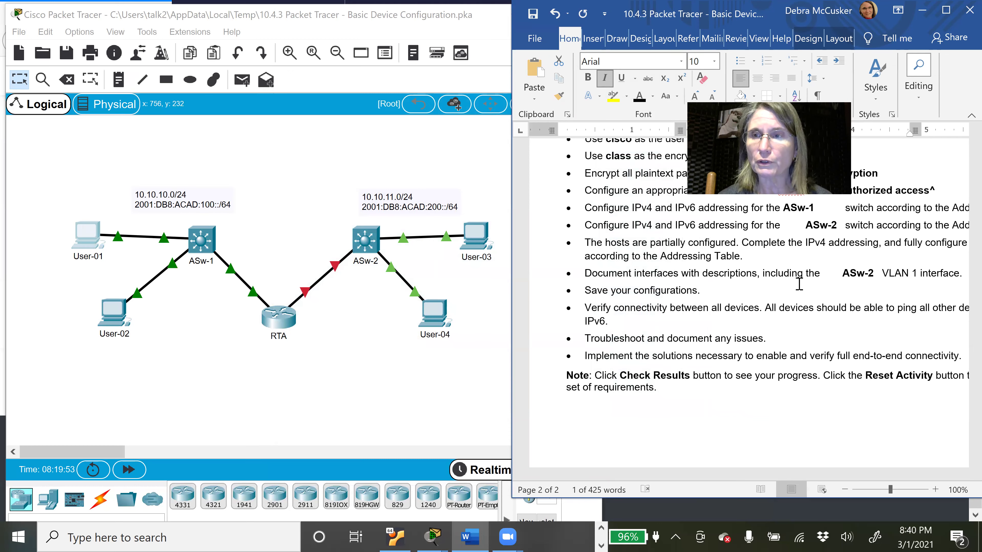
Step: Scroll the Word document back up to the Addressing Table on page 1
drag(975, 358, 958, 187)
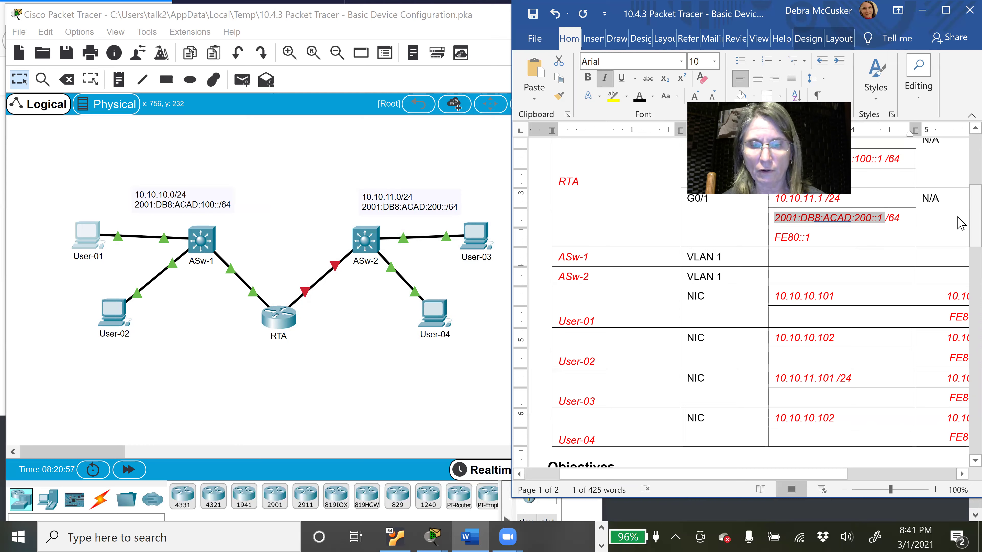
Step: Change User-04's IPv4 address to 10.10.11.102, close its window, and return to Word
click(436, 327)
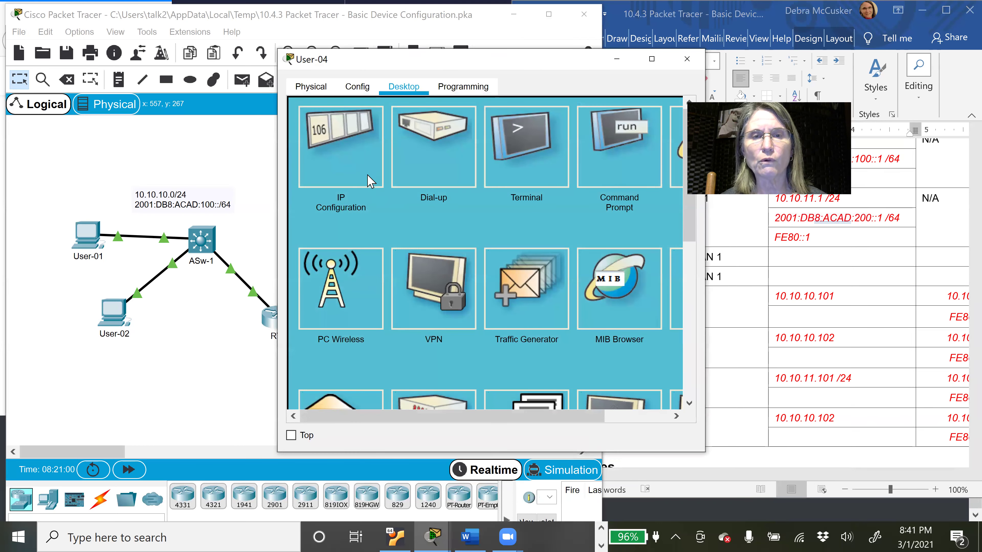
click(361, 169)
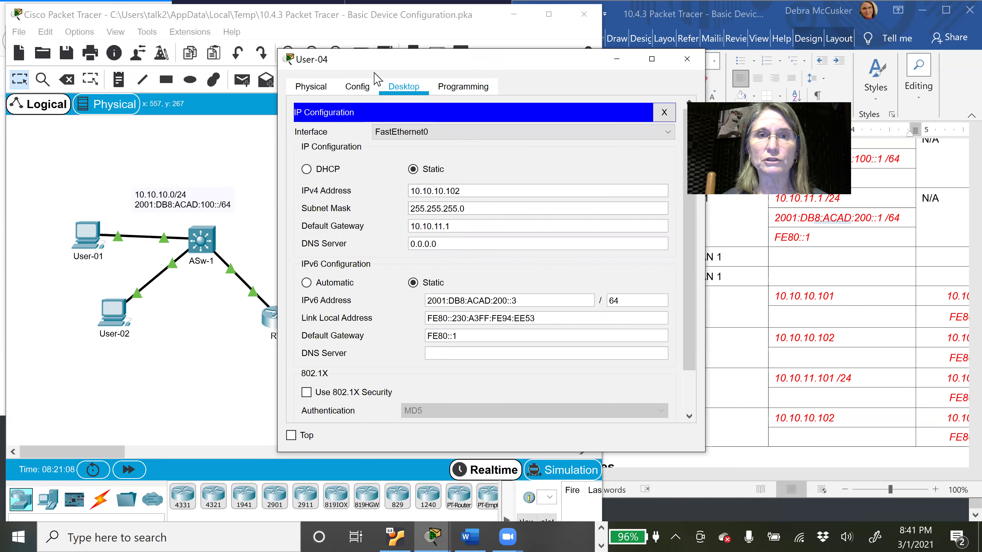
drag(374, 73, 584, 99)
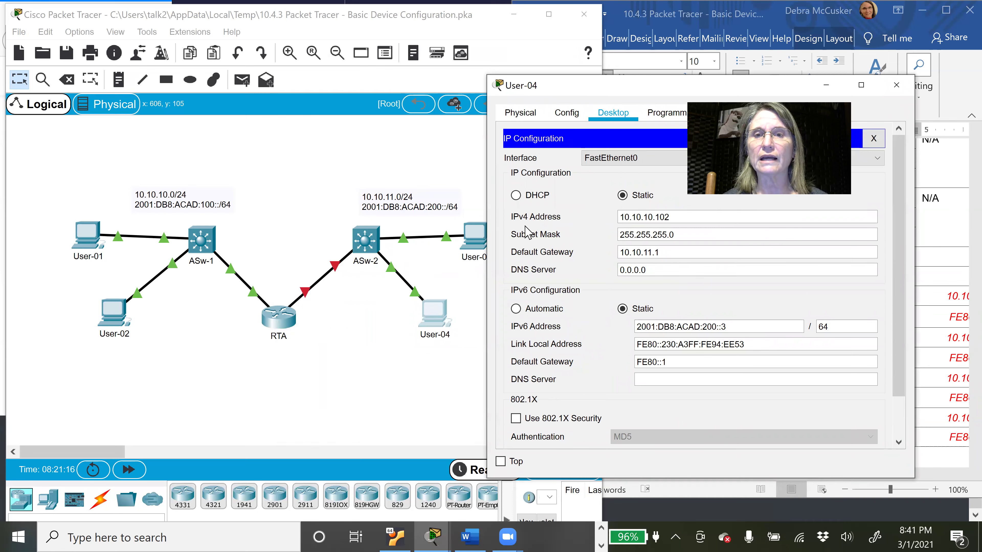
double_click(649, 218)
text(11)
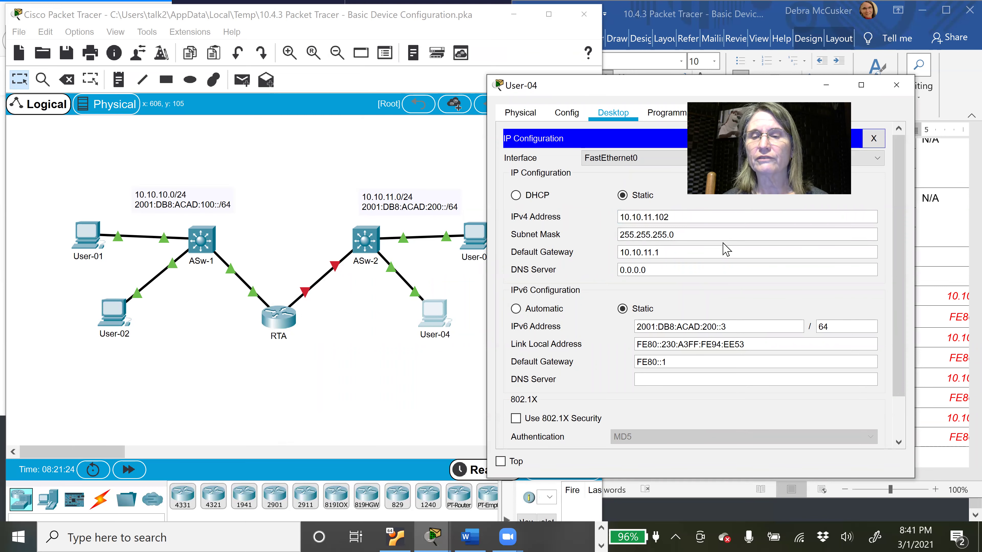
click(874, 138)
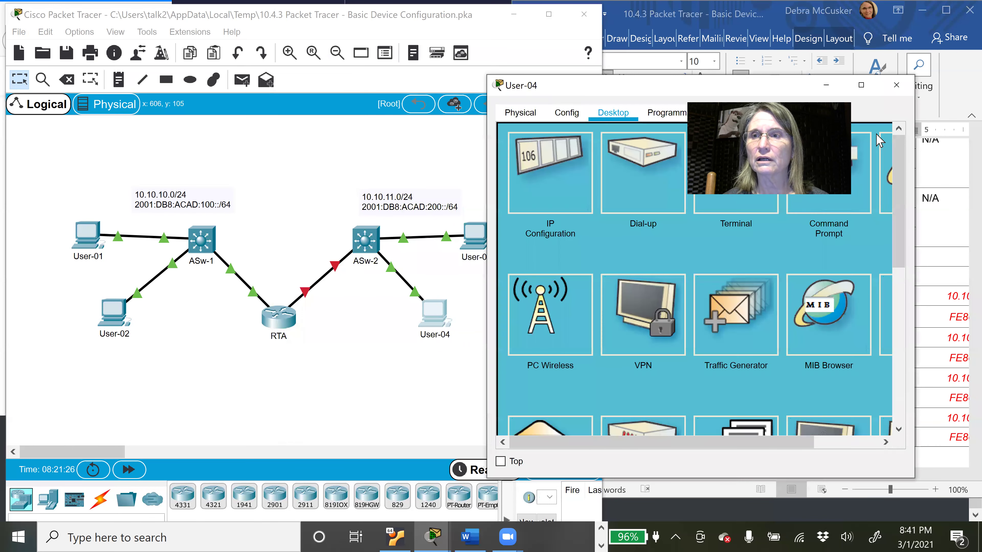
click(897, 86)
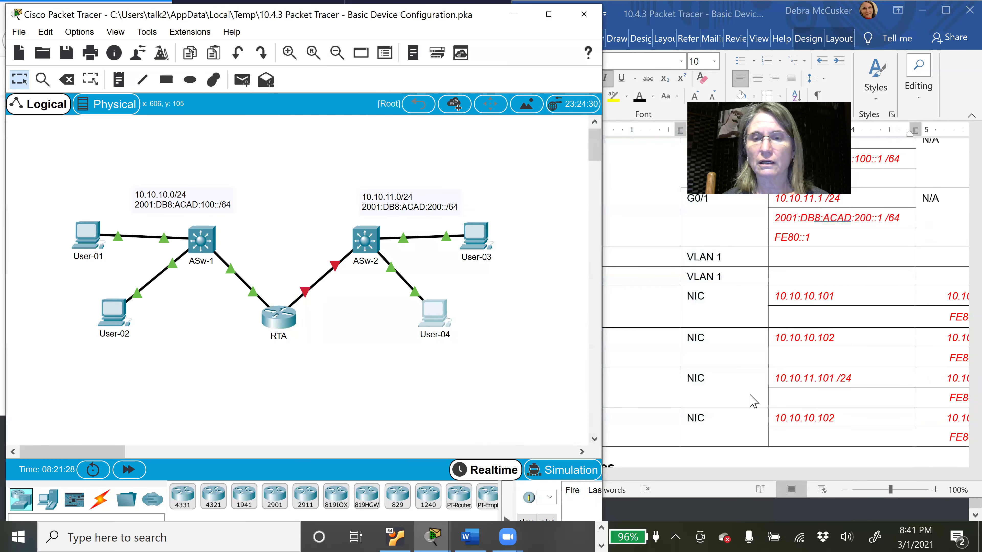
click(615, 86)
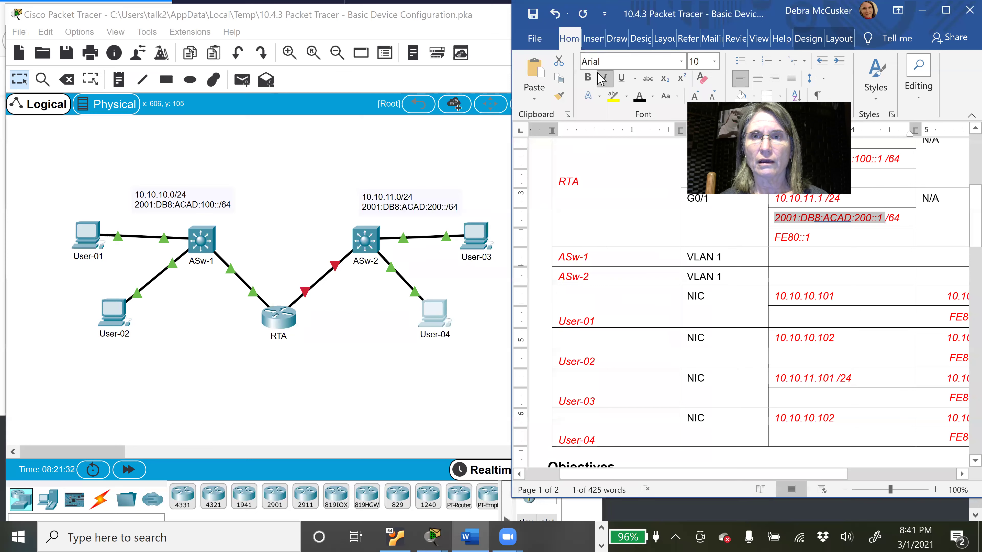
drag(688, 13, 635, 14)
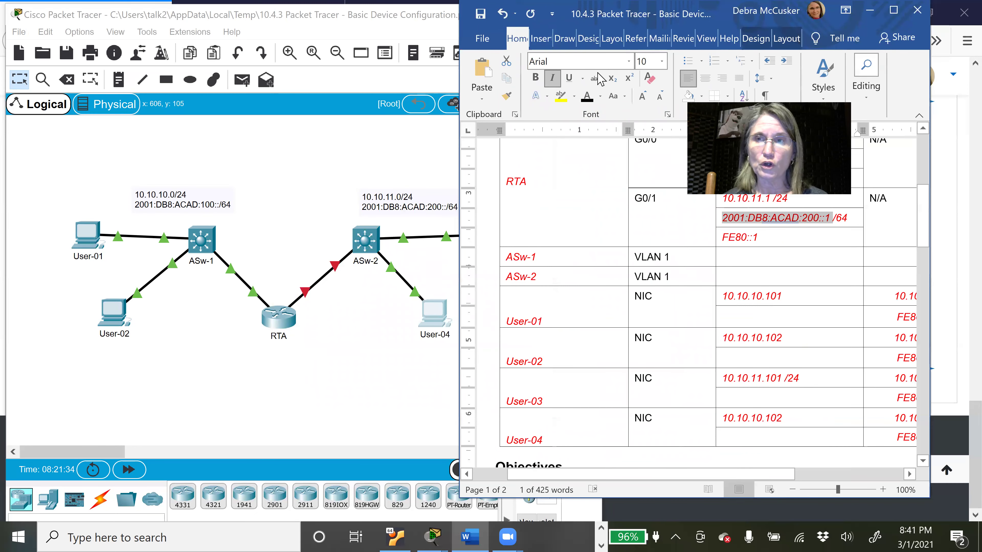